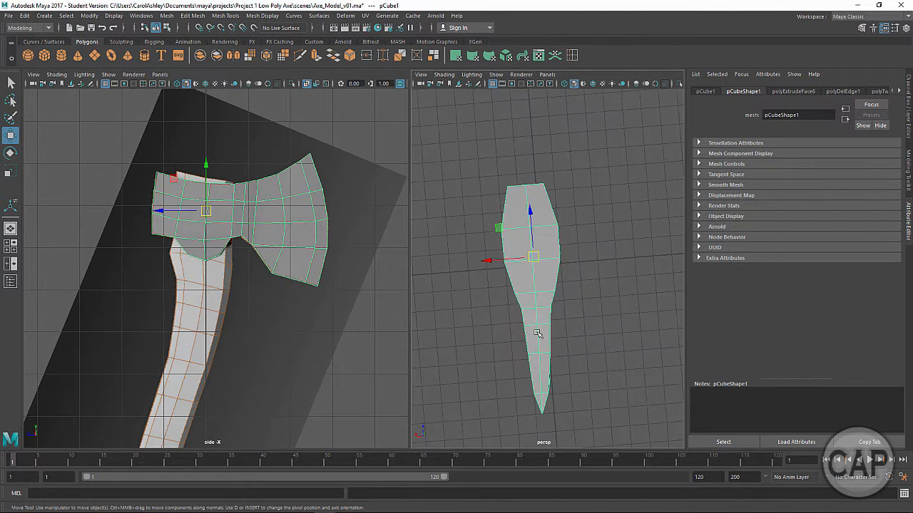
# Switch the axe head to edge editing and slightly widen the edge loop at the blade side of the narrow neck along X
pyautogui.moveTo(541, 230); pyautogui.dragTo(542, 274, button='right')
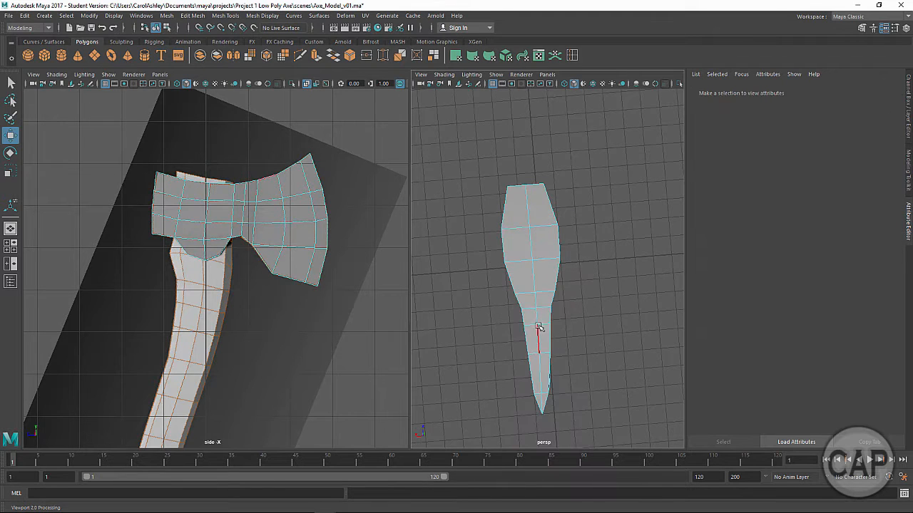
pyautogui.click(542, 323)
pyautogui.press('e')
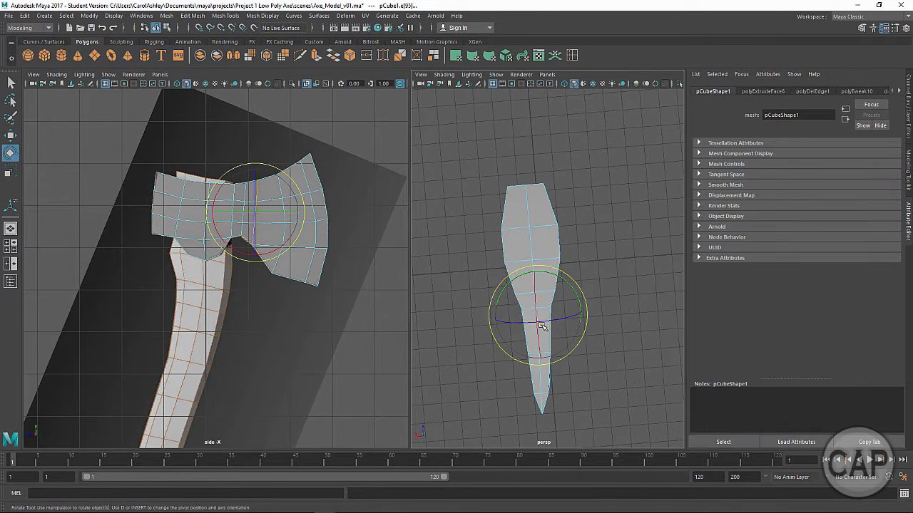
pyautogui.press('w')
pyautogui.press('r')
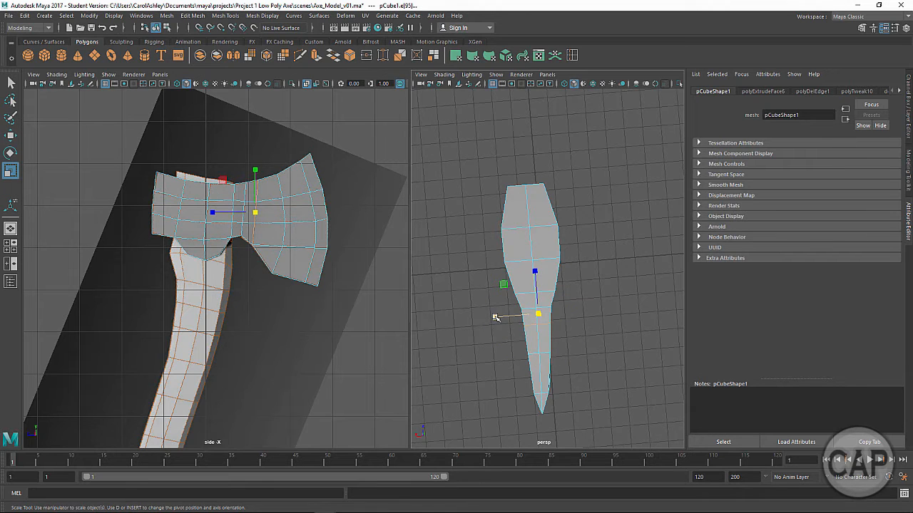
pyautogui.moveTo(494, 317); pyautogui.dragTo(490, 317)
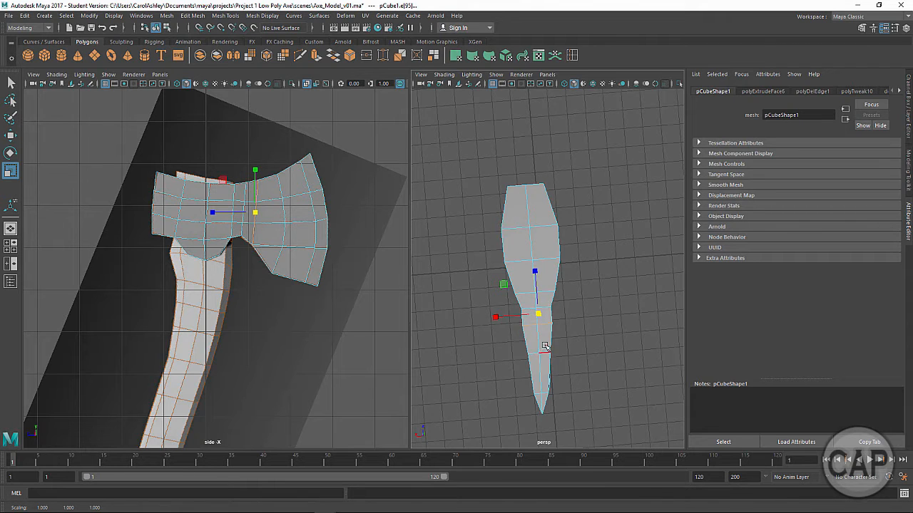
# Widen the next two edge loops across the neck along X to smooth the transition between the thick head and the blade
pyautogui.scroll(5, 549, 335)
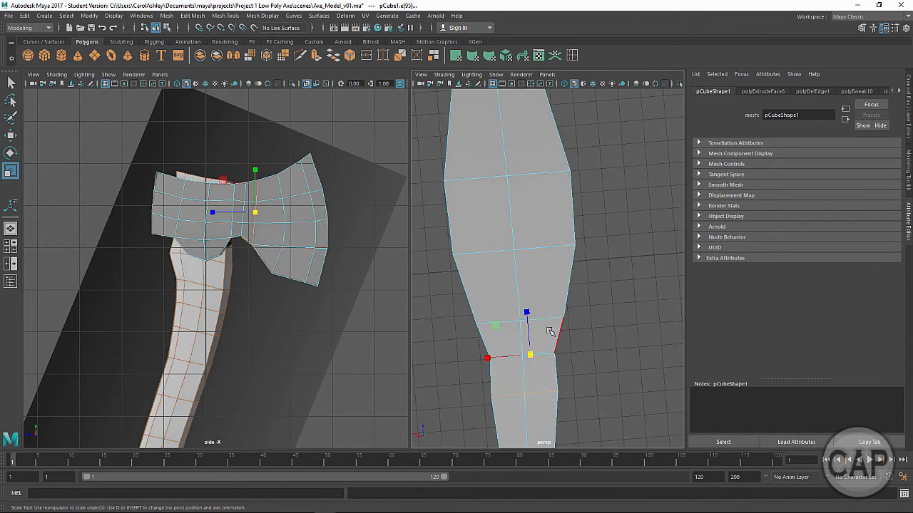
pyautogui.click(487, 334)
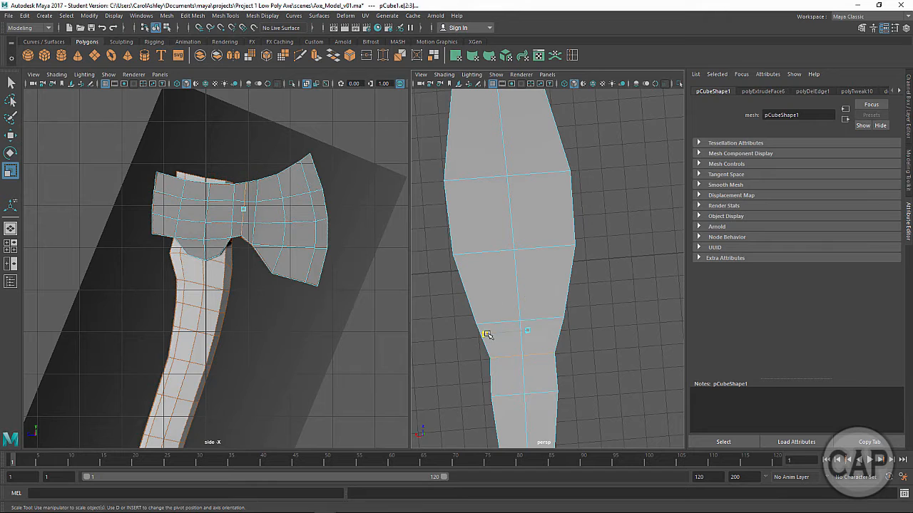
pyautogui.moveTo(487, 335)
pyautogui.mouseDown(button='middle')
pyautogui.moveTo(478, 336)
pyautogui.moveTo(489, 331)
pyautogui.mouseUp(button='middle')
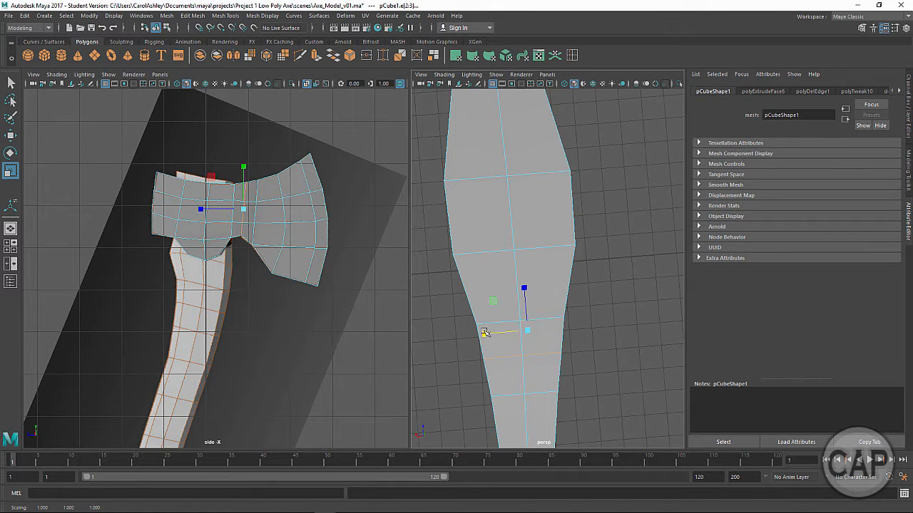
pyautogui.click(490, 310)
pyautogui.moveTo(489, 310); pyautogui.dragTo(483, 310)
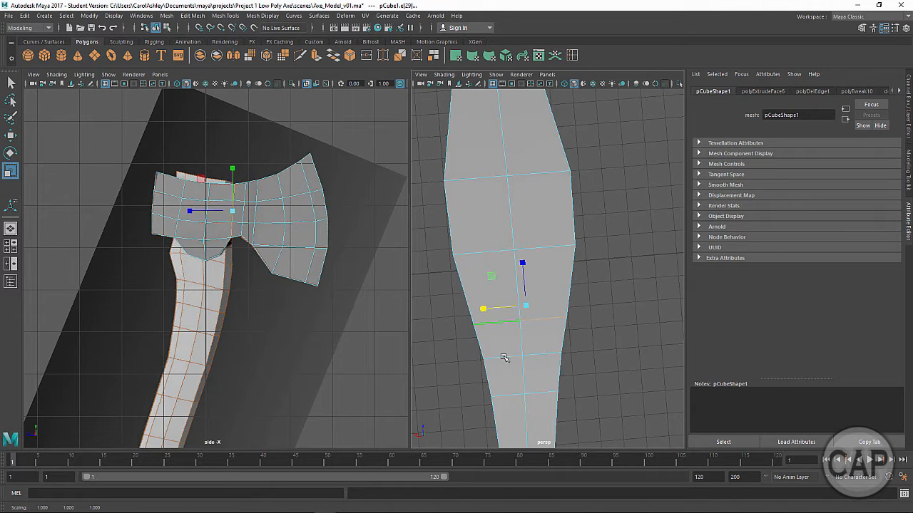
# Scale the two edge loops nearest the cutting edge along X so the blade tapers evenly to its tip
pyautogui.keyDown('alt'); pyautogui.moveTo(505, 357); pyautogui.dragTo(495, 287, button='middle'); pyautogui.keyUp('alt')
pyautogui.keyDown('alt'); pyautogui.moveTo(495, 287); pyautogui.dragTo(571, 305); pyautogui.keyUp('alt')
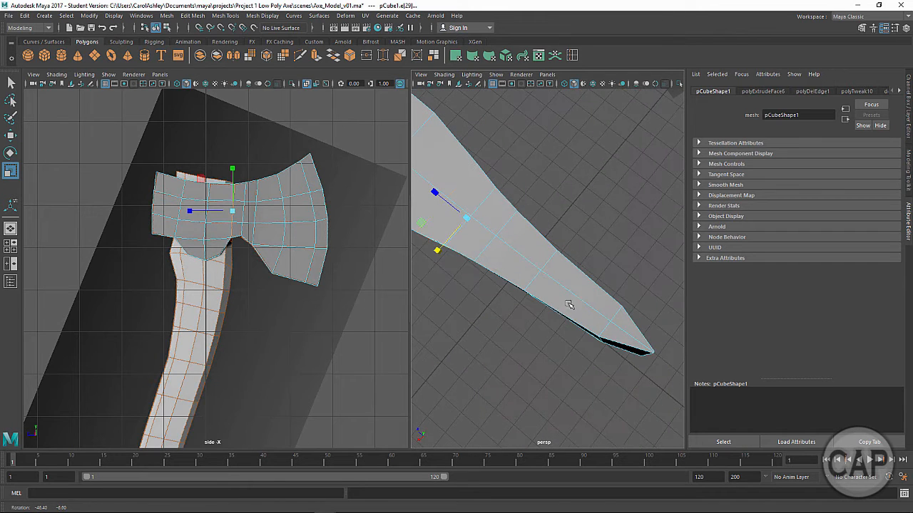
pyautogui.click(605, 330)
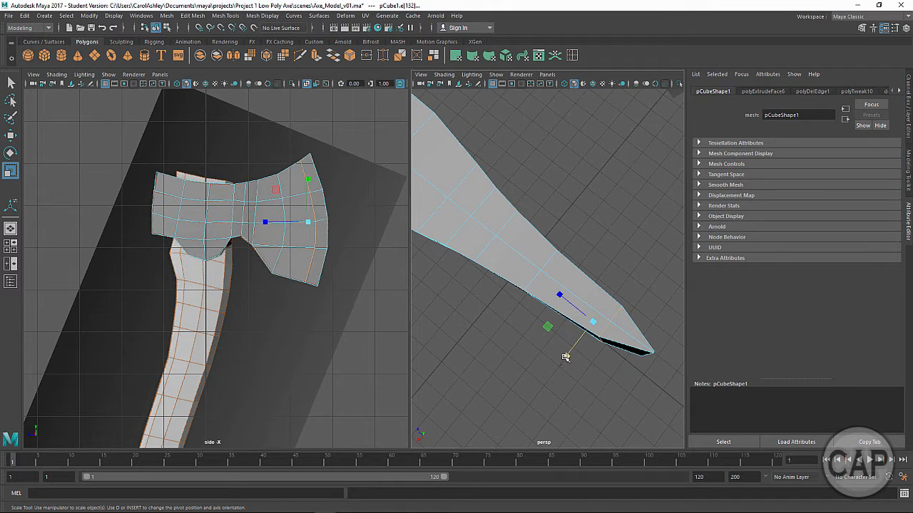
pyautogui.moveTo(565, 358); pyautogui.dragTo(560, 338)
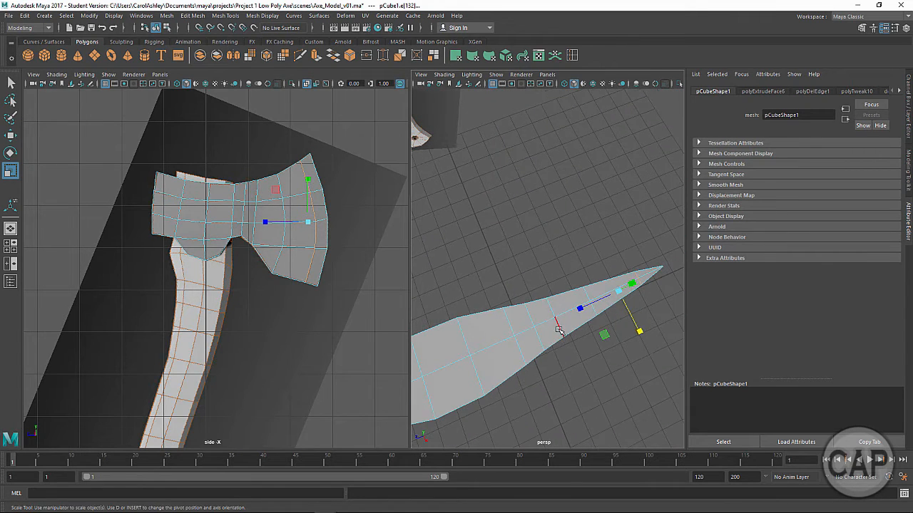
pyautogui.click(594, 310)
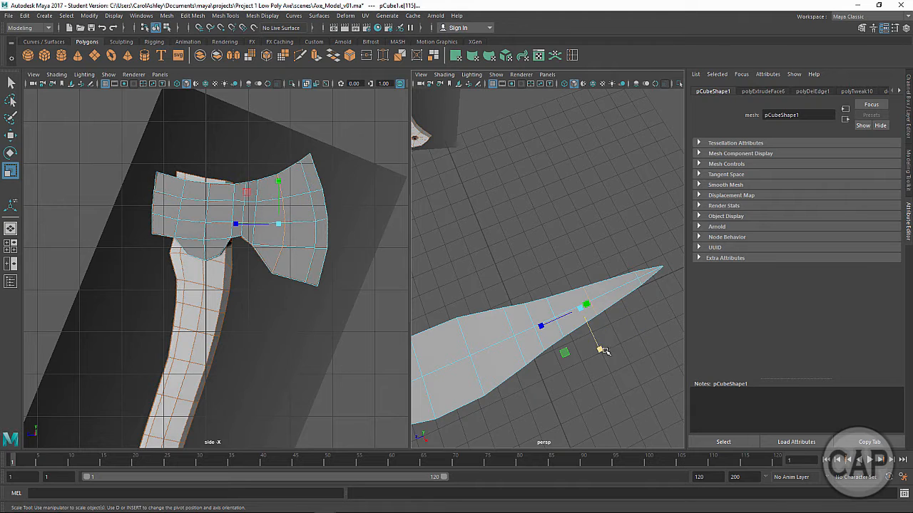
pyautogui.moveTo(601, 349); pyautogui.dragTo(440, 326)
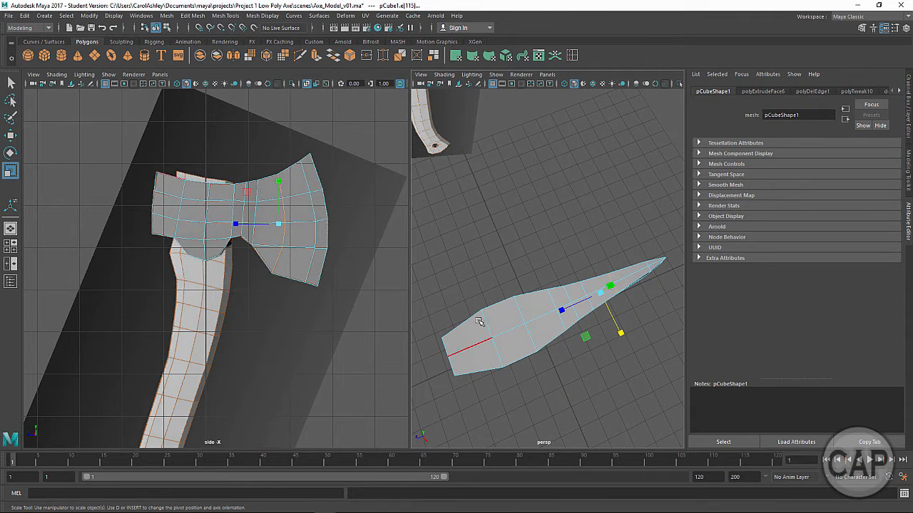
# Create a polygon cube and move it onto the middle of the axe handle in the side view
pyautogui.keyDown('alt'); pyautogui.moveTo(512, 346); pyautogui.dragTo(535, 261); pyautogui.keyUp('alt')
pyautogui.keyDown('alt'); pyautogui.moveTo(534, 261); pyautogui.dragTo(492, 266, button='right'); pyautogui.keyUp('alt')
pyautogui.keyDown('alt'); pyautogui.moveTo(492, 267); pyautogui.dragTo(538, 319); pyautogui.keyUp('alt')
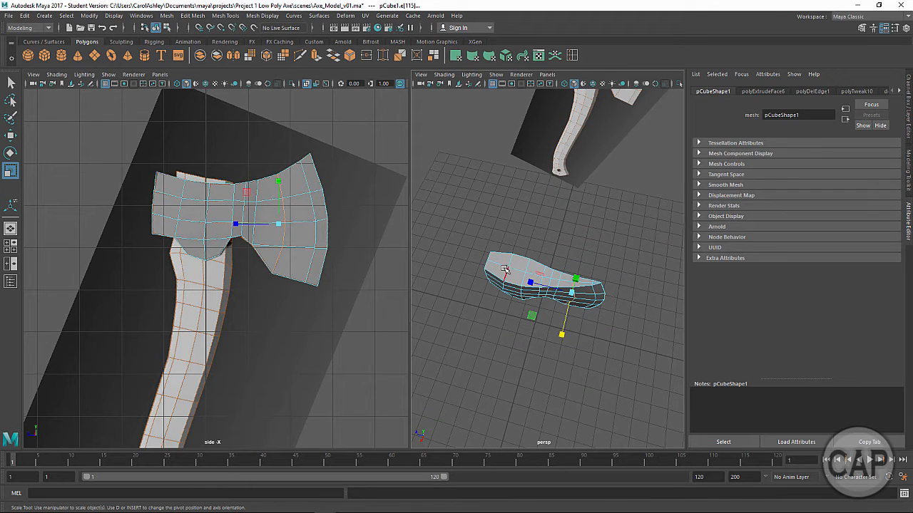
pyautogui.moveTo(512, 275)
pyautogui.keyDown('alt'); pyautogui.mouseDown()
pyautogui.moveTo(518, 284)
pyautogui.moveTo(531, 278)
pyautogui.moveTo(556, 240)
pyautogui.moveTo(508, 258)
pyautogui.mouseUp(); pyautogui.keyUp('alt')
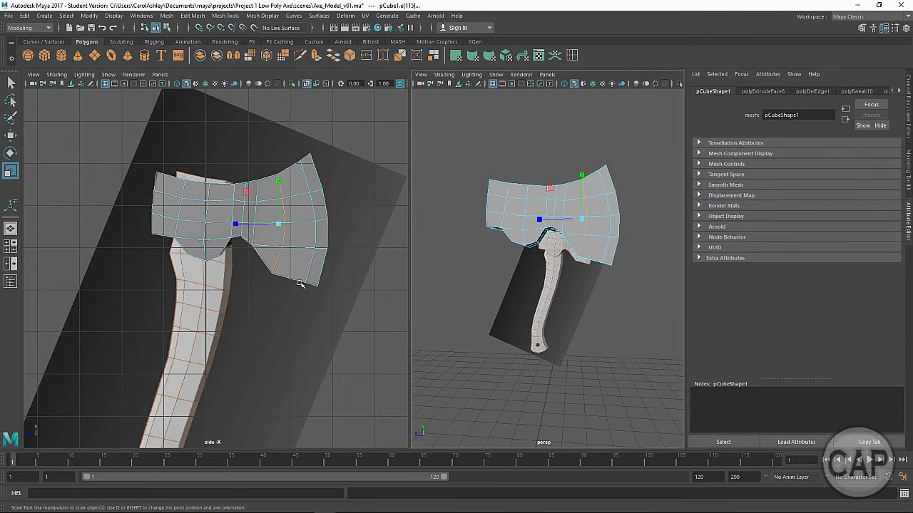
pyautogui.keyDown('alt'); pyautogui.moveTo(280, 301); pyautogui.dragTo(305, 256, button='middle'); pyautogui.keyUp('alt')
pyautogui.keyDown('alt'); pyautogui.moveTo(304, 255); pyautogui.dragTo(243, 253, button='right'); pyautogui.keyUp('alt')
pyautogui.keyDown('alt'); pyautogui.moveTo(257, 297); pyautogui.dragTo(277, 286, button='middle'); pyautogui.keyUp('alt')
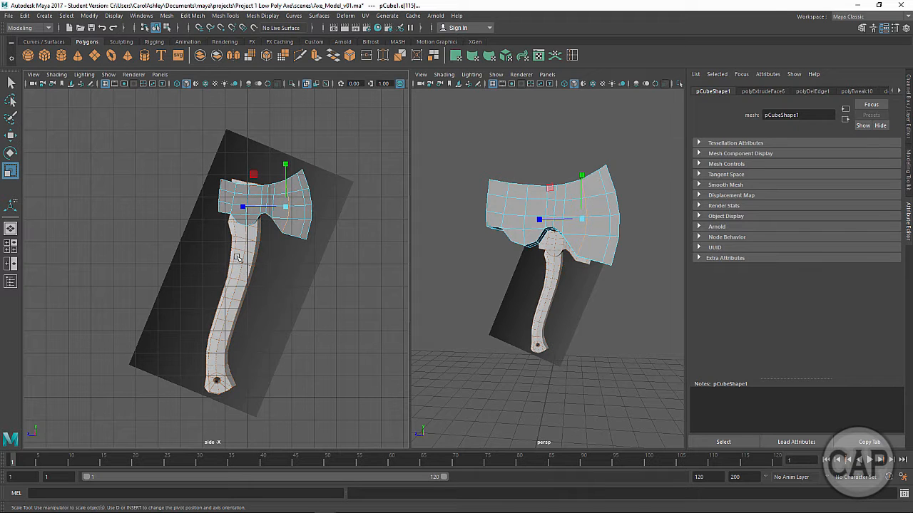
pyautogui.click(45, 57)
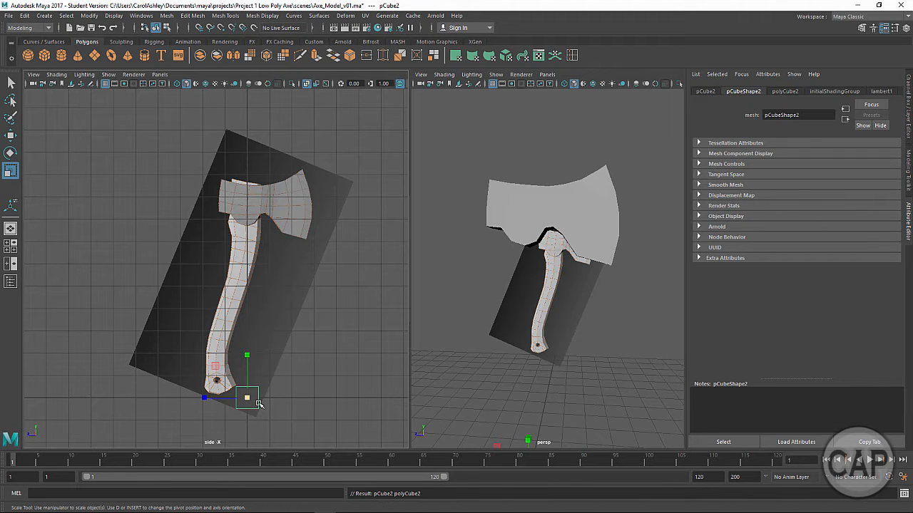
pyautogui.press('w')
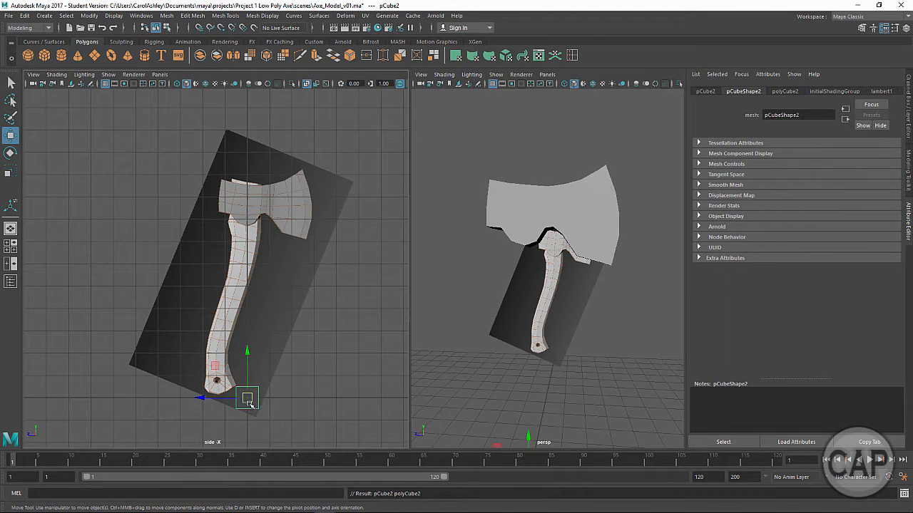
pyautogui.moveTo(248, 402); pyautogui.dragTo(216, 358)
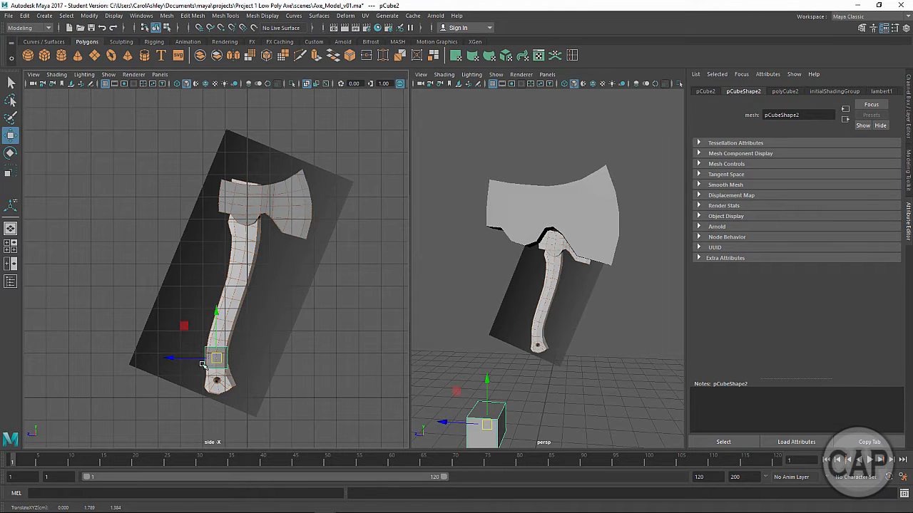
pyautogui.moveTo(217, 359); pyautogui.dragTo(232, 300)
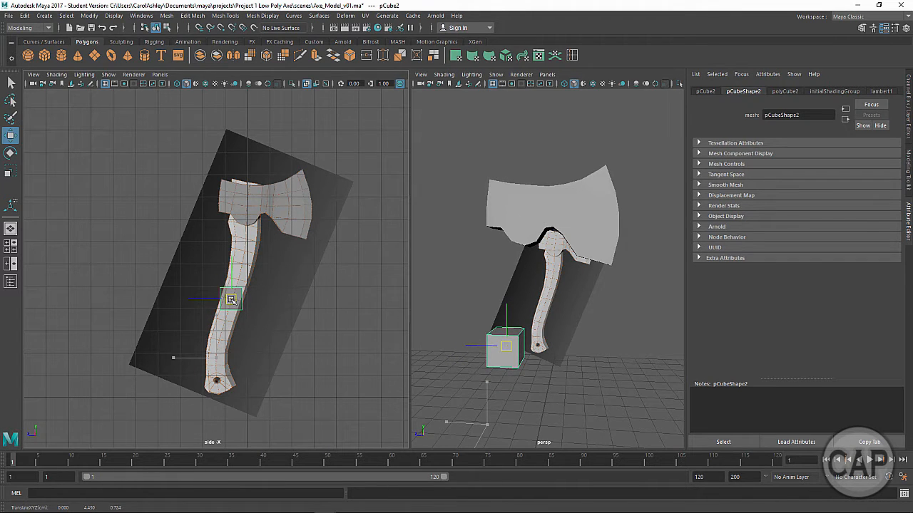
pyautogui.moveTo(232, 300); pyautogui.dragTo(229, 298)
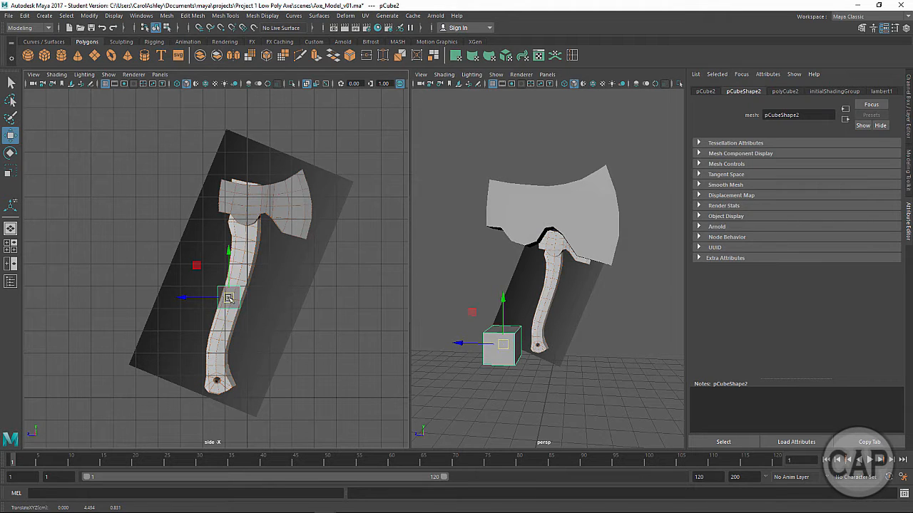
# Stretch the cube to a Y scale of about 9.336 and raise it to span the axe's full height
pyautogui.press('r')
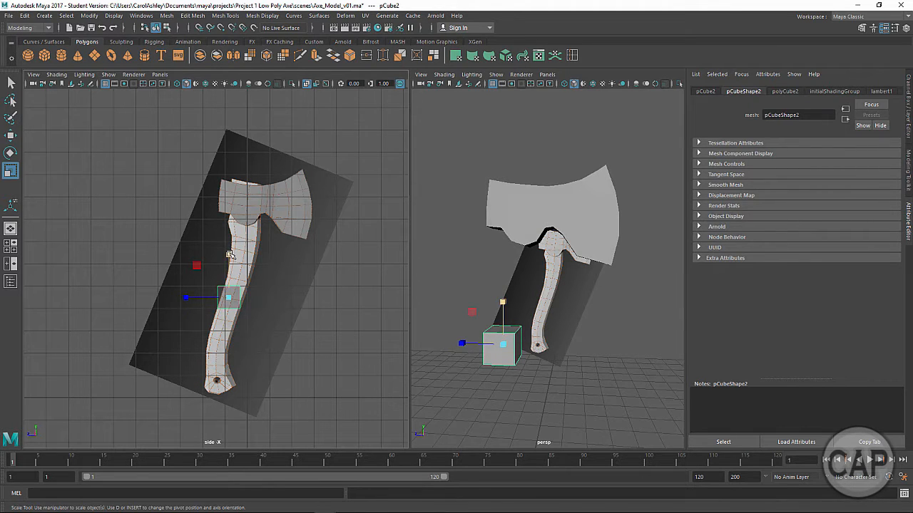
pyautogui.moveTo(228, 257); pyautogui.dragTo(230, 170)
pyautogui.press('w')
pyautogui.moveTo(228, 252); pyautogui.dragTo(228, 237)
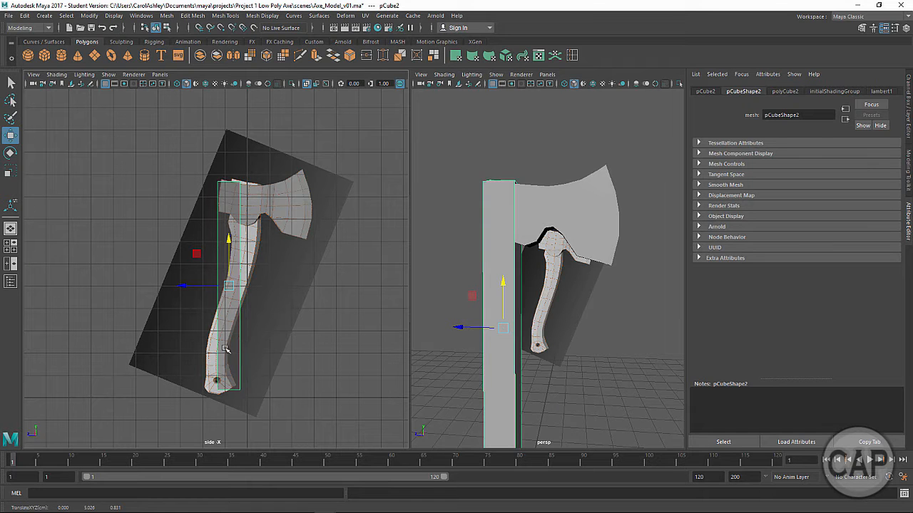
# Set the stretched cube's height subdivisions to 9 in its creation inputs
pyautogui.scroll(4, 322, 347)
pyautogui.keyDown('alt'); pyautogui.moveTo(325, 301); pyautogui.dragTo(330, 319, button='middle'); pyautogui.keyUp('alt')
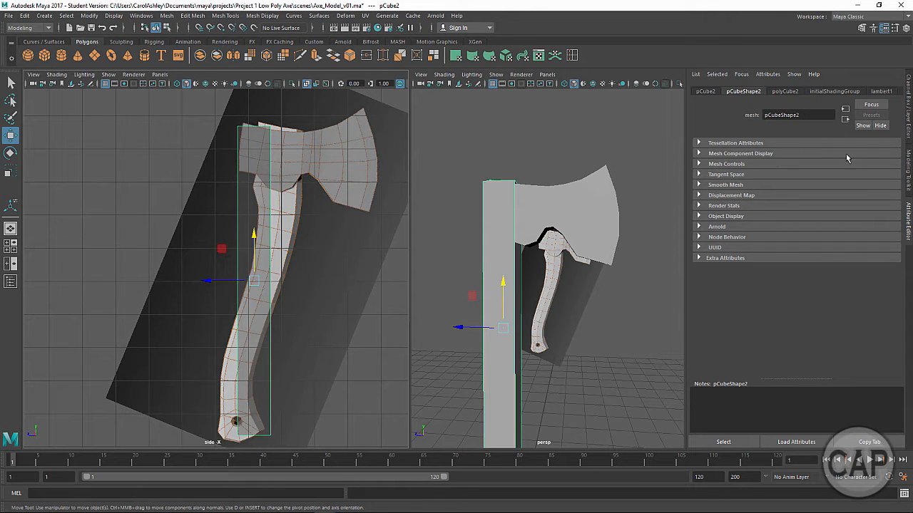
pyautogui.click(905, 123)
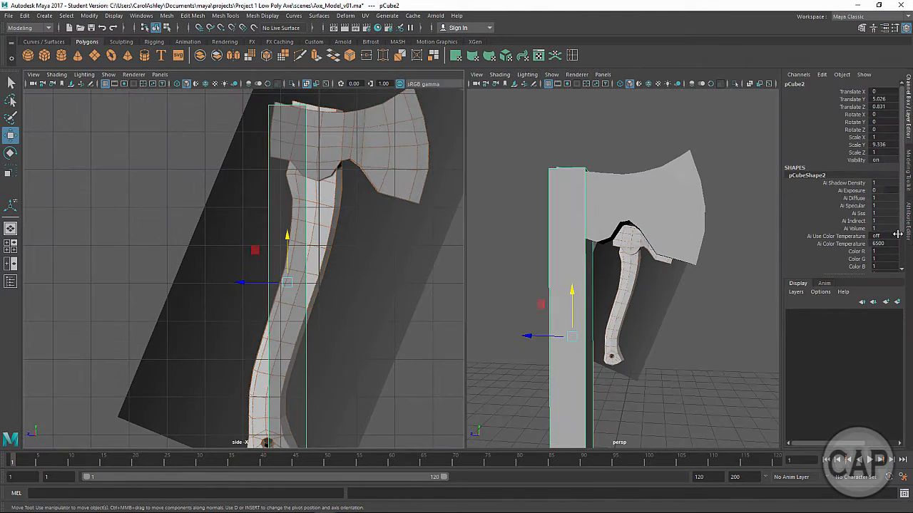
pyautogui.scroll(-3, 903, 268)
pyautogui.click(804, 263)
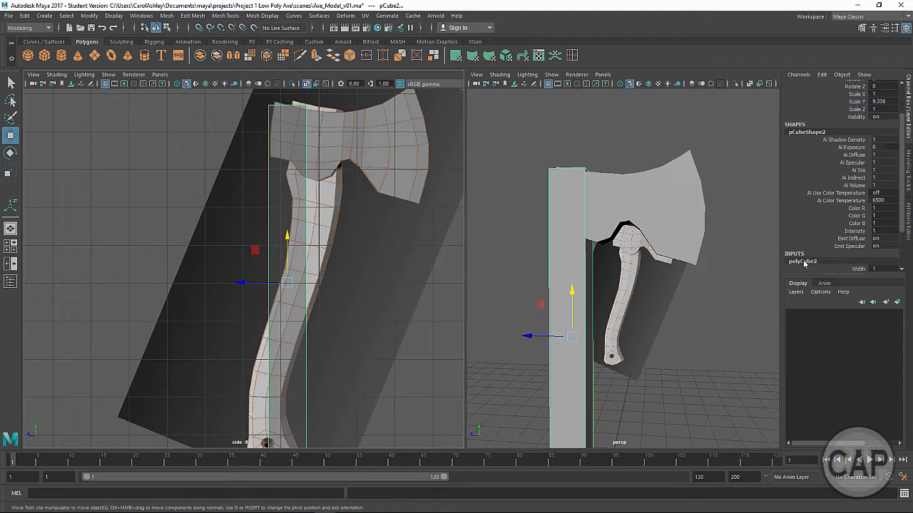
pyautogui.scroll(-4, 901, 226)
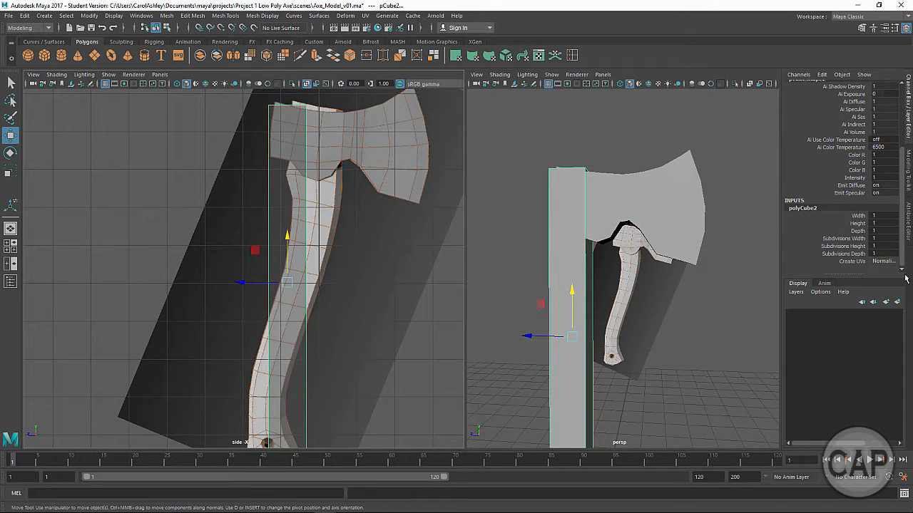
pyautogui.click(833, 247)
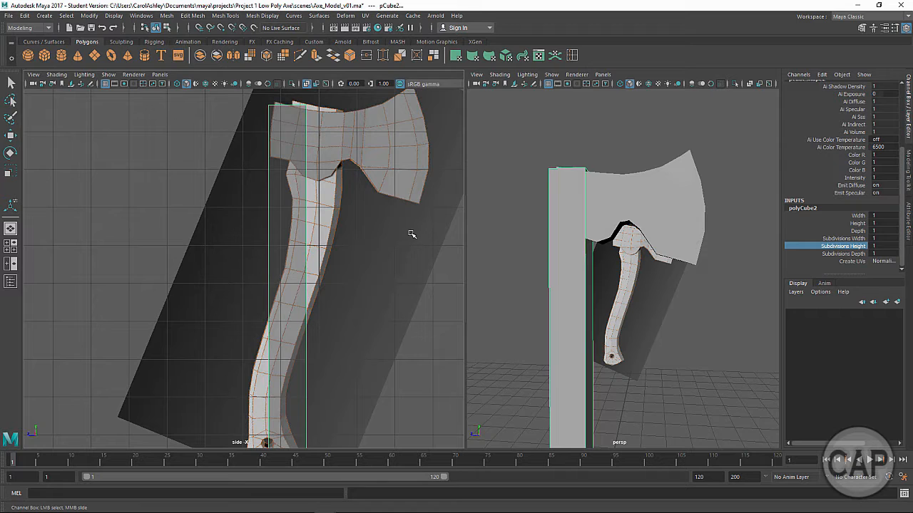
pyautogui.moveTo(412, 231); pyautogui.dragTo(446, 228, button='middle')
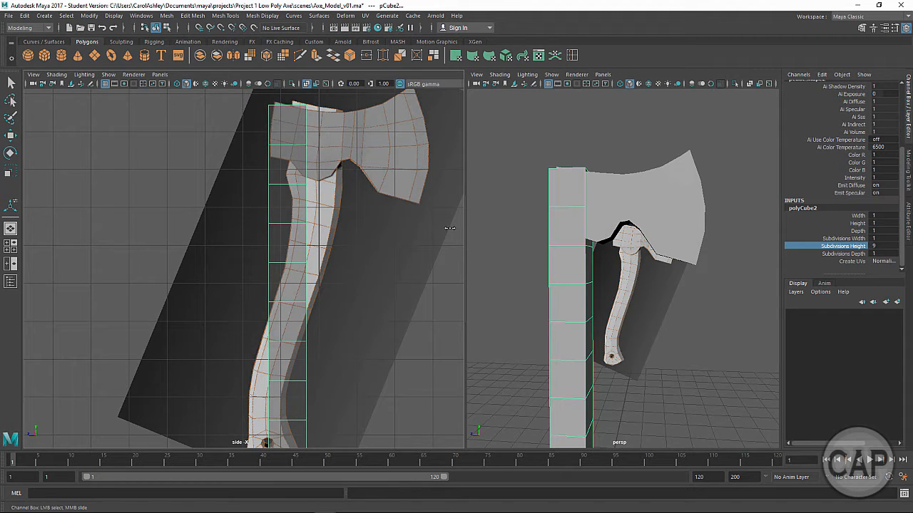
# Shift the box's lower vertex rows along Z onto the curved handle, using soft selection with a reduced falloff radius
pyautogui.keyDown('alt'); pyautogui.moveTo(424, 275); pyautogui.dragTo(414, 252, button='middle'); pyautogui.keyUp('alt')
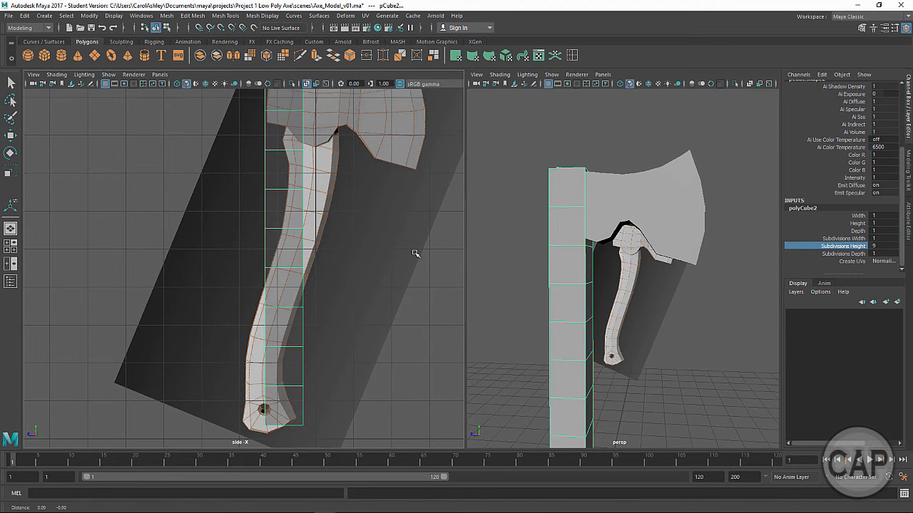
pyautogui.moveTo(284, 316); pyautogui.dragTo(246, 230, button='right')
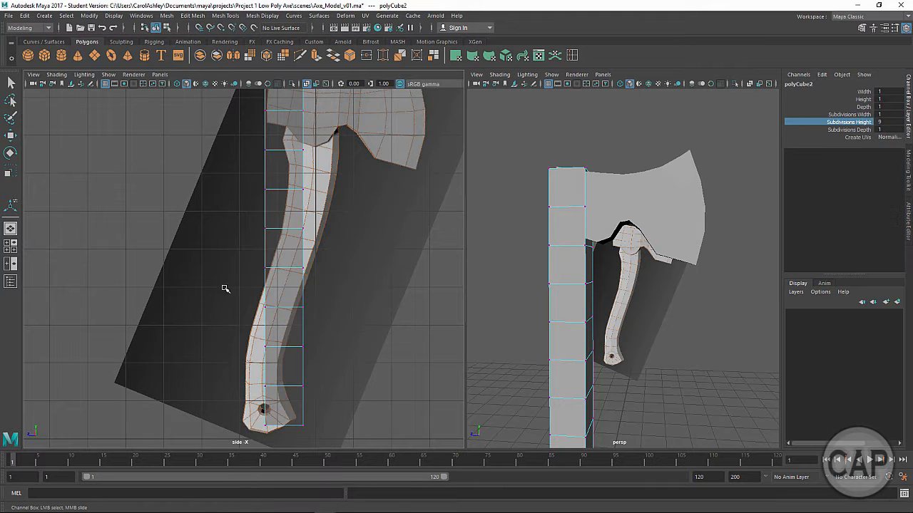
pyautogui.moveTo(239, 294); pyautogui.dragTo(345, 406)
pyautogui.press('w')
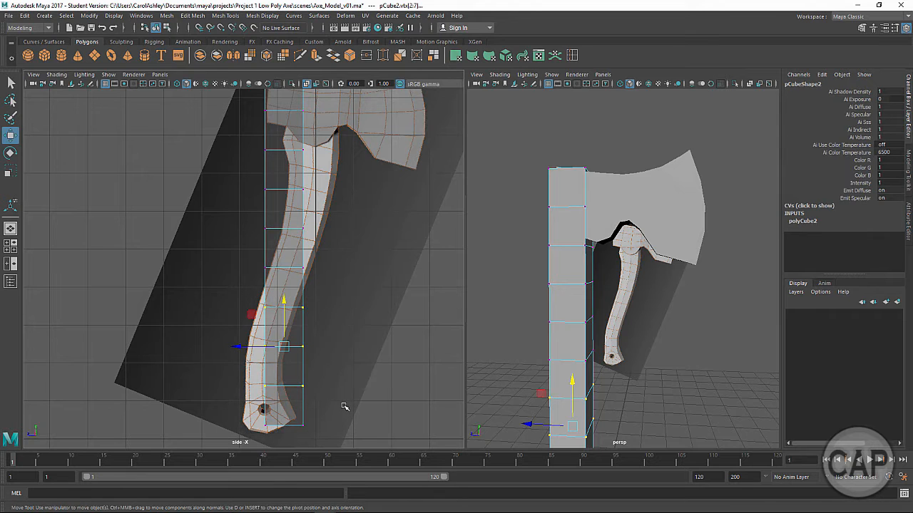
pyautogui.press('b')
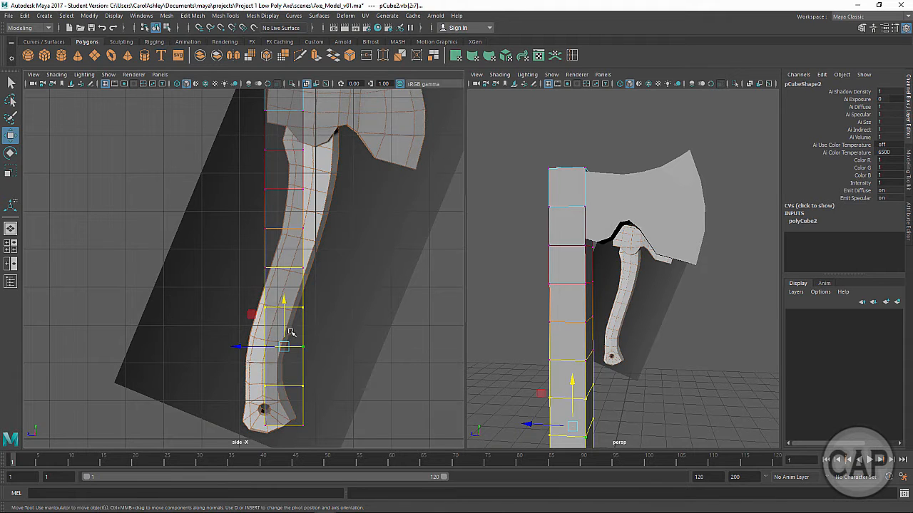
pyautogui.press('b')
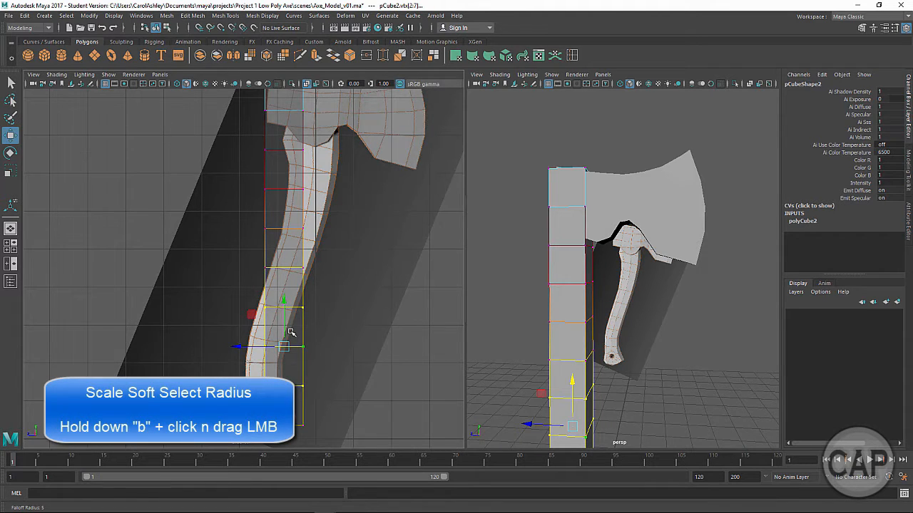
pyautogui.moveTo(291, 332); pyautogui.dragTo(210, 335)
pyautogui.moveTo(206, 337)
pyautogui.mouseDown()
pyautogui.moveTo(238, 347)
pyautogui.moveTo(217, 349)
pyautogui.mouseUp()
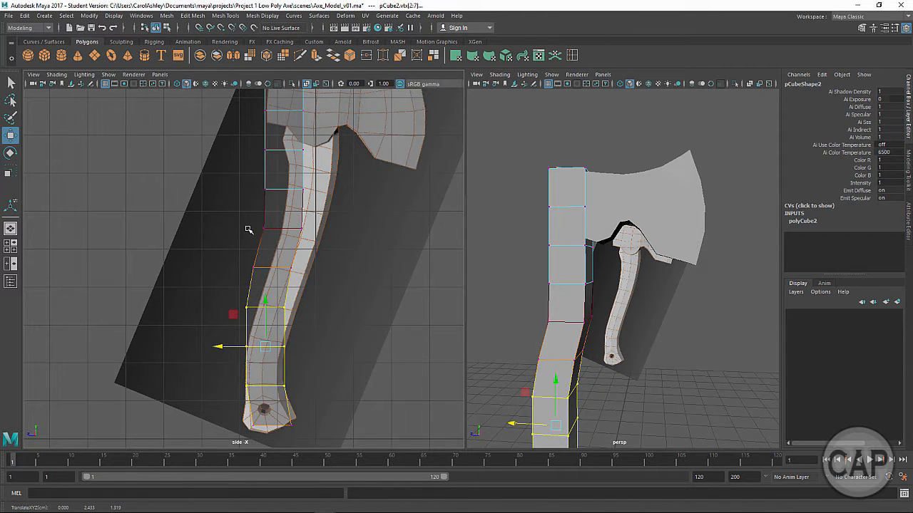
# Shift the box's middle and upper-middle vertex rows along Z with soft selection to follow the curved handle up to the axe head
pyautogui.moveTo(265, 220); pyautogui.dragTo(307, 279)
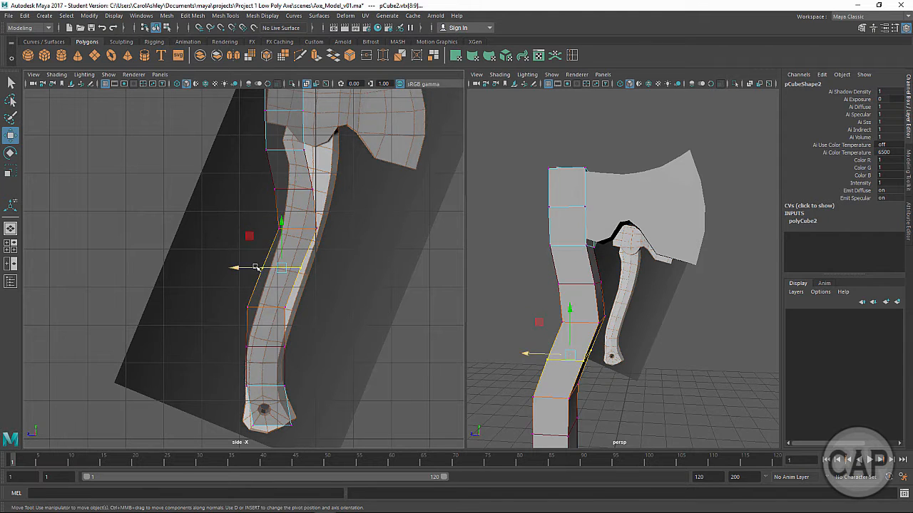
pyautogui.moveTo(240, 269); pyautogui.dragTo(306, 323)
pyautogui.moveTo(230, 308); pyautogui.dragTo(305, 369)
pyautogui.moveTo(237, 346); pyautogui.dragTo(234, 346)
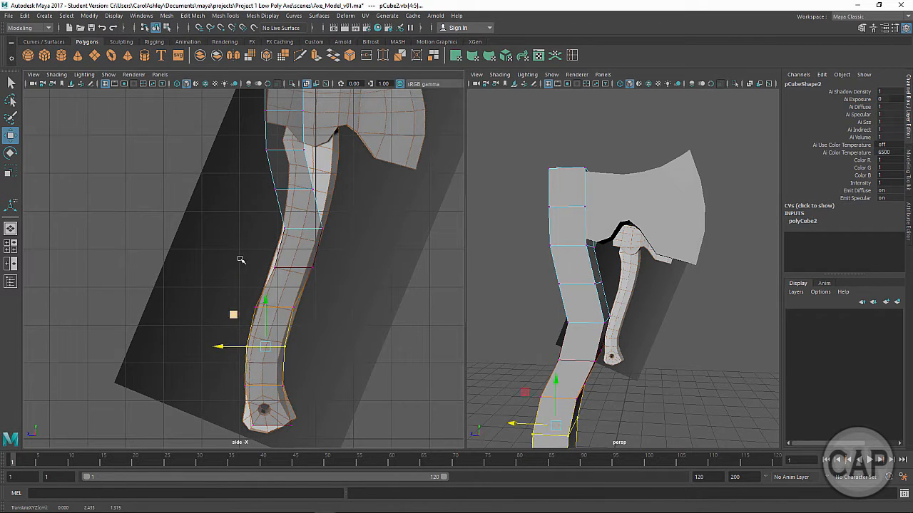
pyautogui.moveTo(245, 145); pyautogui.dragTo(282, 151)
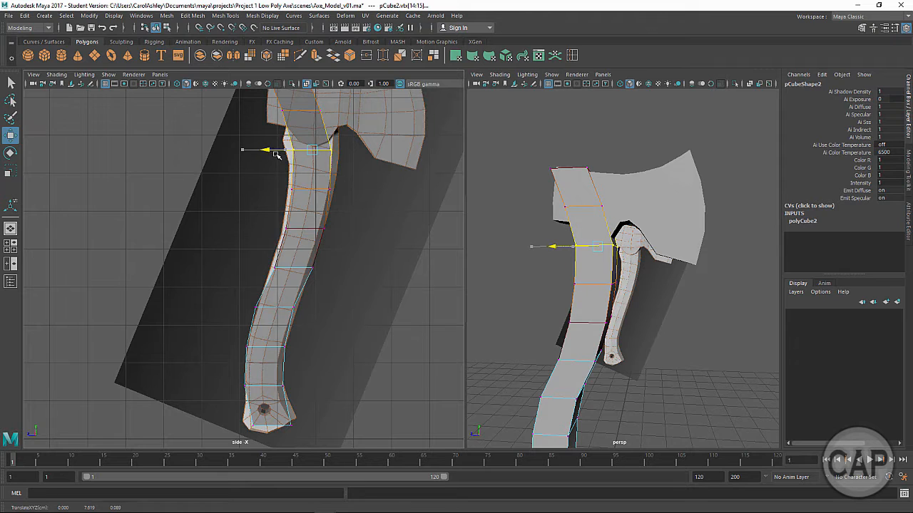
# Shift the box's top two vertex rows along Z so they line up with the handle inside the axe head
pyautogui.keyDown('alt'); pyautogui.moveTo(385, 240); pyautogui.dragTo(382, 303, button='middle'); pyautogui.keyUp('alt')
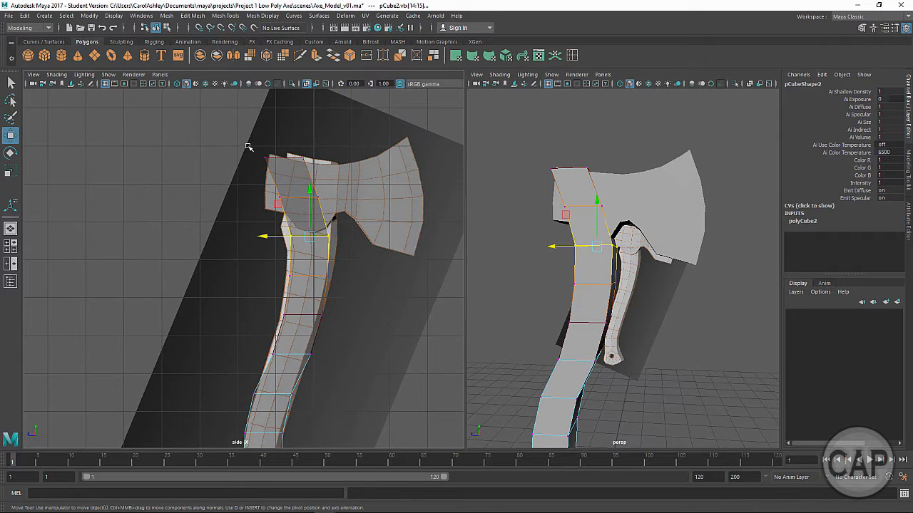
pyautogui.moveTo(248, 146); pyautogui.dragTo(301, 171)
pyautogui.moveTo(244, 158); pyautogui.dragTo(347, 218)
pyautogui.moveTo(290, 198); pyautogui.dragTo(286, 198)
pyautogui.moveTo(266, 140); pyautogui.dragTo(333, 169)
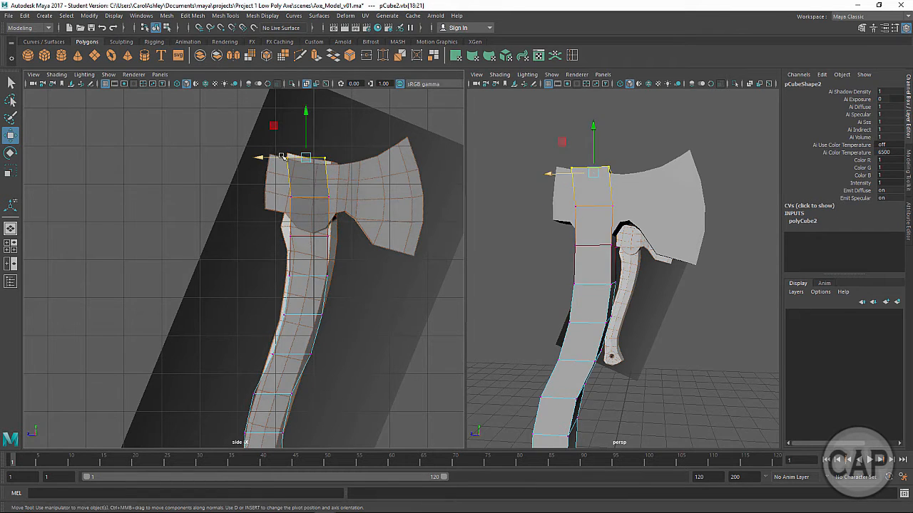
pyautogui.moveTo(281, 156); pyautogui.dragTo(293, 194)
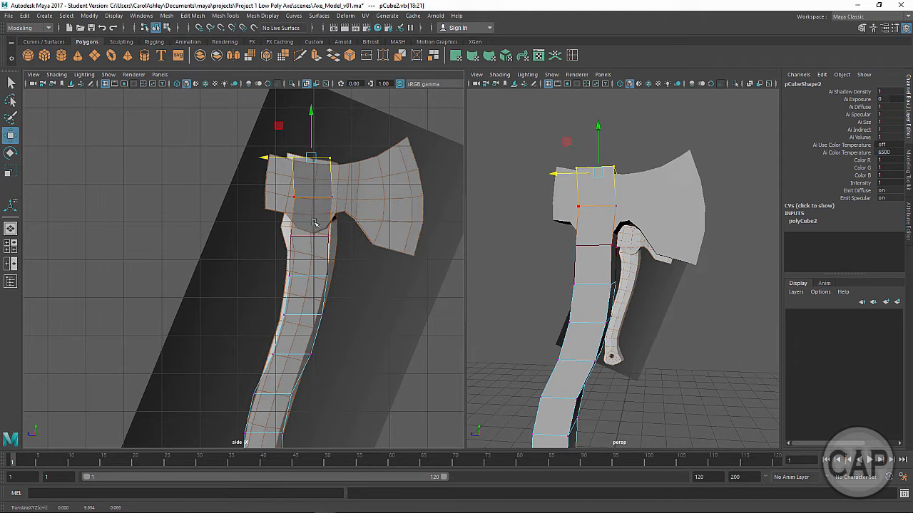
pyautogui.keyDown('alt'); pyautogui.moveTo(333, 254); pyautogui.dragTo(330, 219, button='middle'); pyautogui.keyUp('alt')
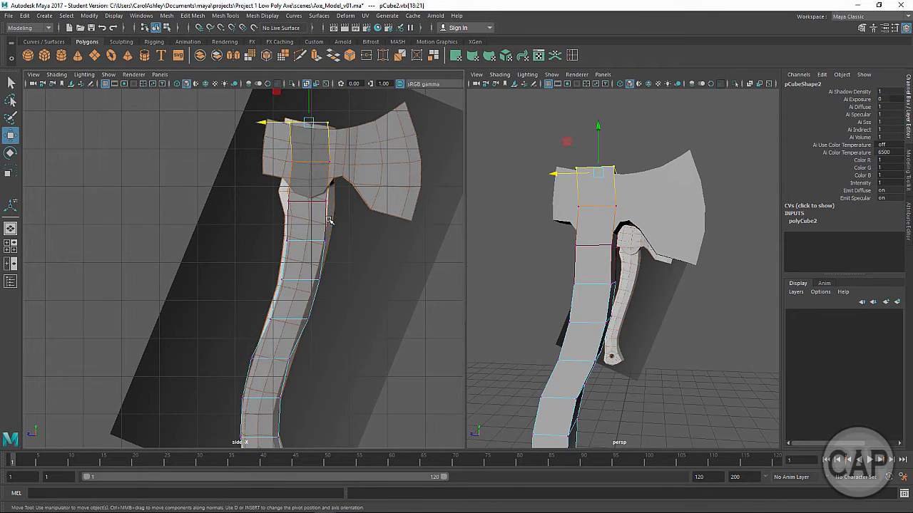
# Turn off soft selection and select the vertex pair at the box's blade-side top corner in the side view
pyautogui.press('b')
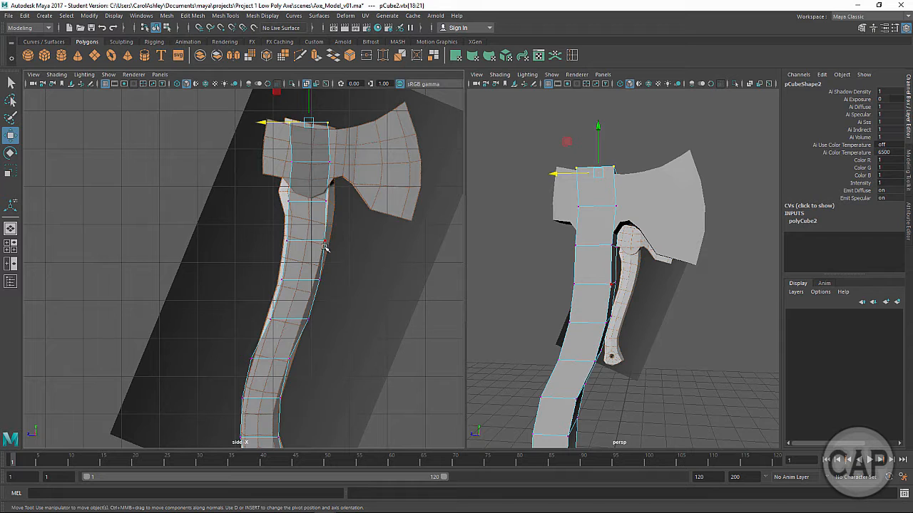
pyautogui.moveTo(269, 180); pyautogui.dragTo(355, 219)
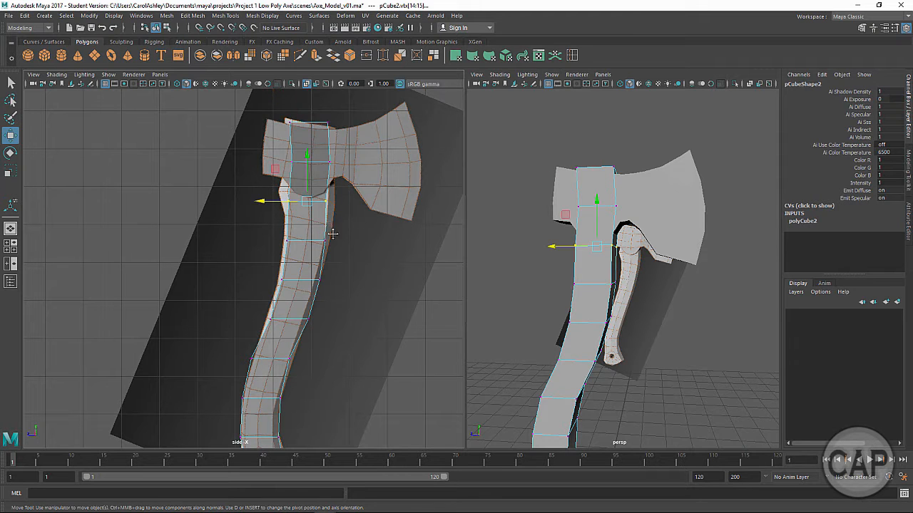
pyautogui.scroll(5, 333, 233)
pyautogui.scroll(-2, 302, 287)
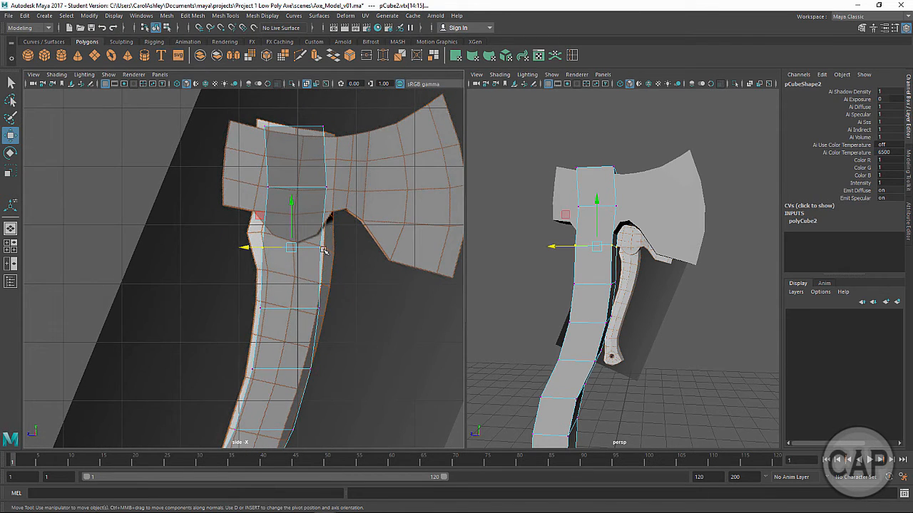
pyautogui.moveTo(252, 120); pyautogui.dragTo(340, 147)
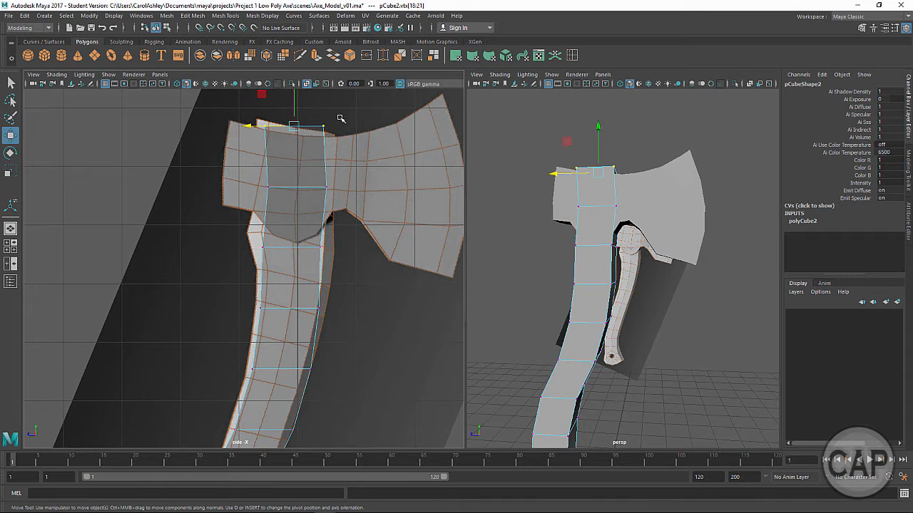
pyautogui.moveTo(341, 110); pyautogui.dragTo(307, 142)
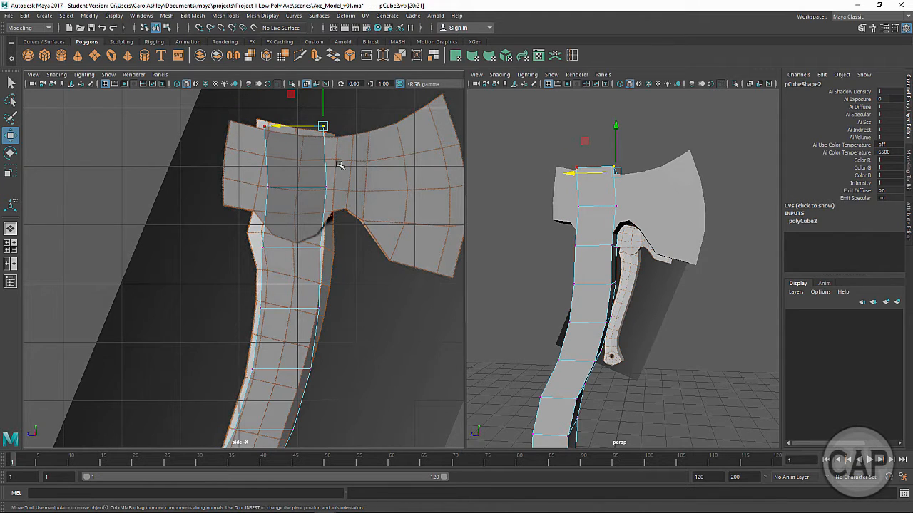
pyautogui.scroll(2, 293, 213)
pyautogui.keyDown('alt'); pyautogui.moveTo(250, 90); pyautogui.dragTo(243, 169, button='middle'); pyautogui.keyUp('alt')
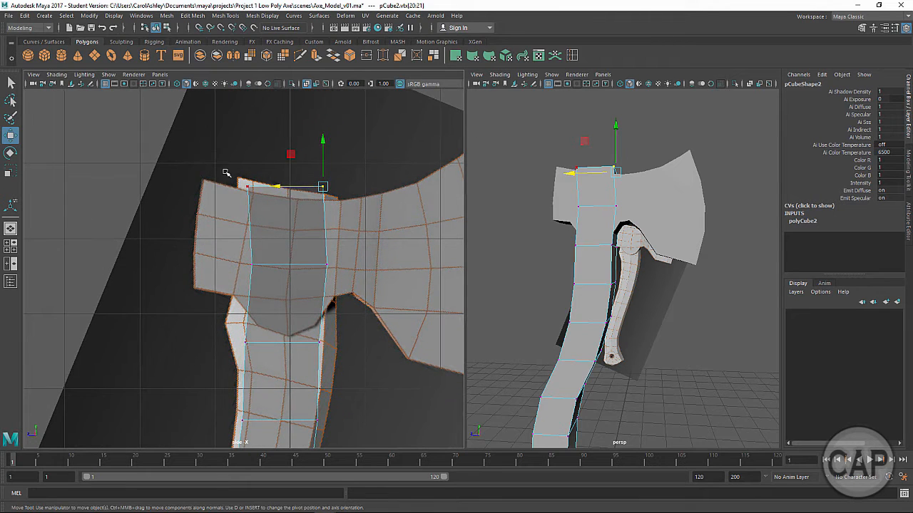
pyautogui.keyDown('alt'); pyautogui.moveTo(298, 253); pyautogui.dragTo(302, 152, button='middle'); pyautogui.keyUp('alt')
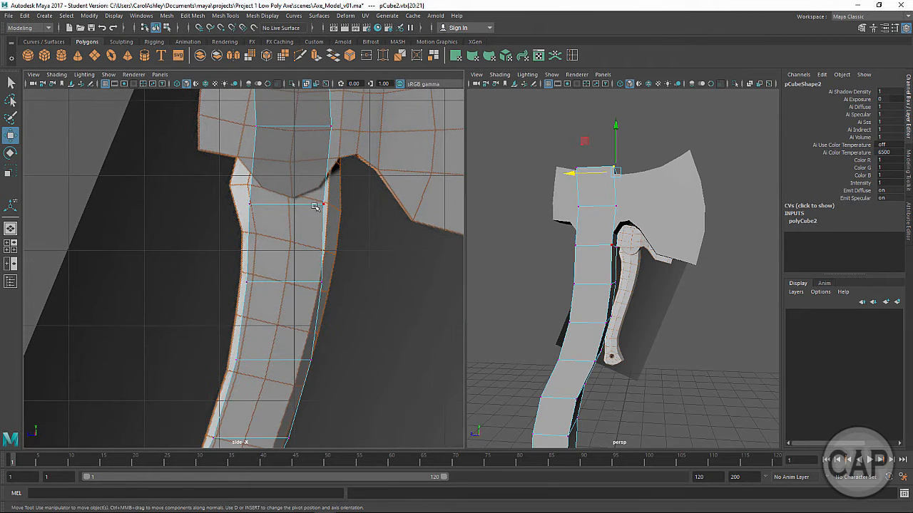
# Insert a lengthwise edge loop down the middle of the handle's narrow face
pyautogui.keyDown('alt'); pyautogui.moveTo(695, 347); pyautogui.dragTo(608, 306); pyautogui.keyUp('alt')
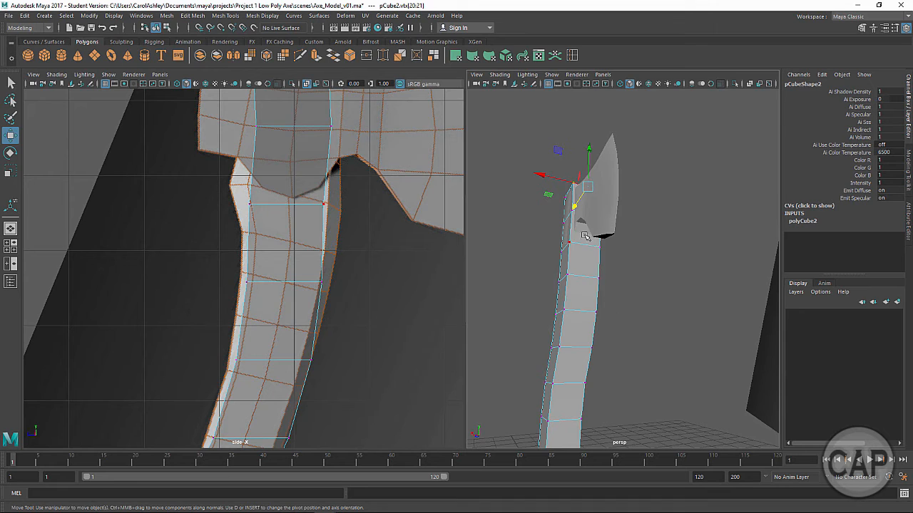
pyautogui.scroll(2, 292, 247)
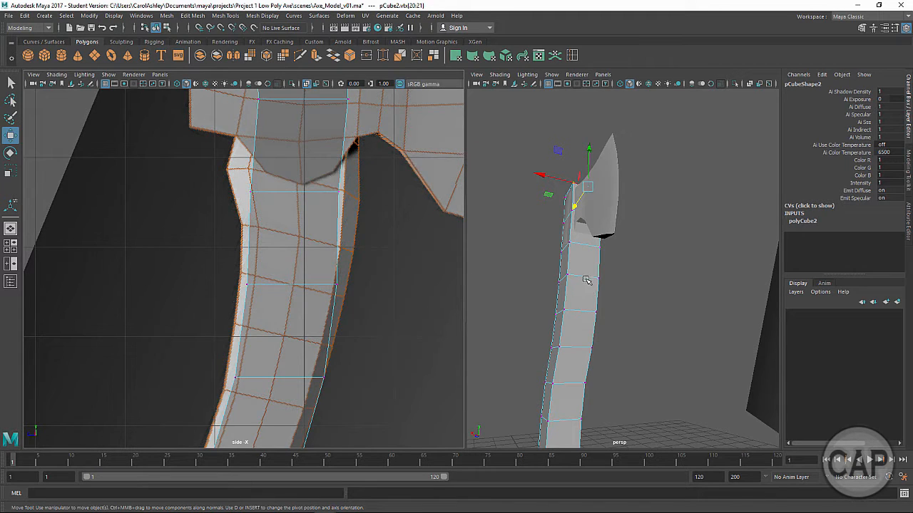
pyautogui.click(572, 56)
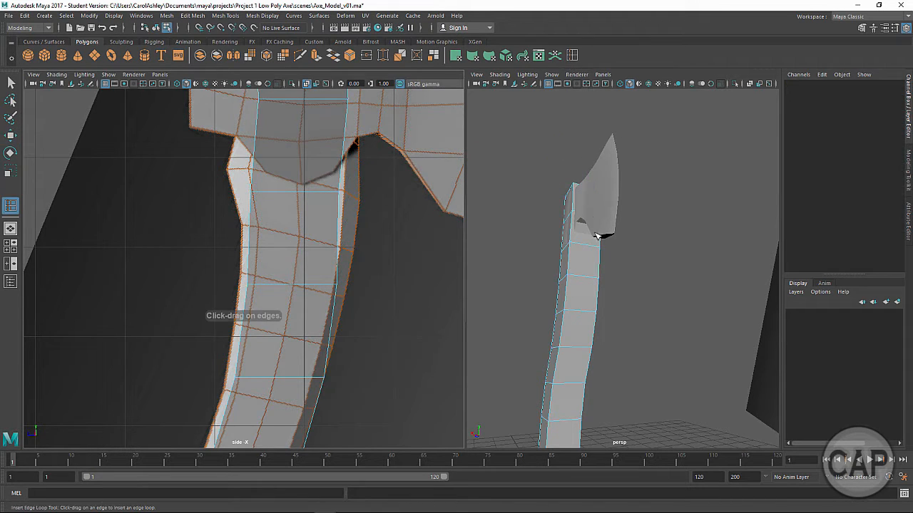
pyautogui.click(586, 280)
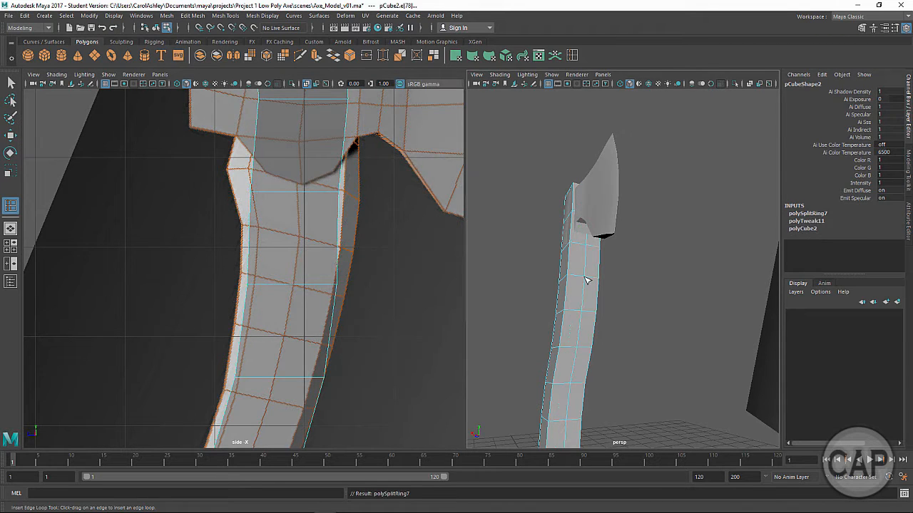
pyautogui.press('q')
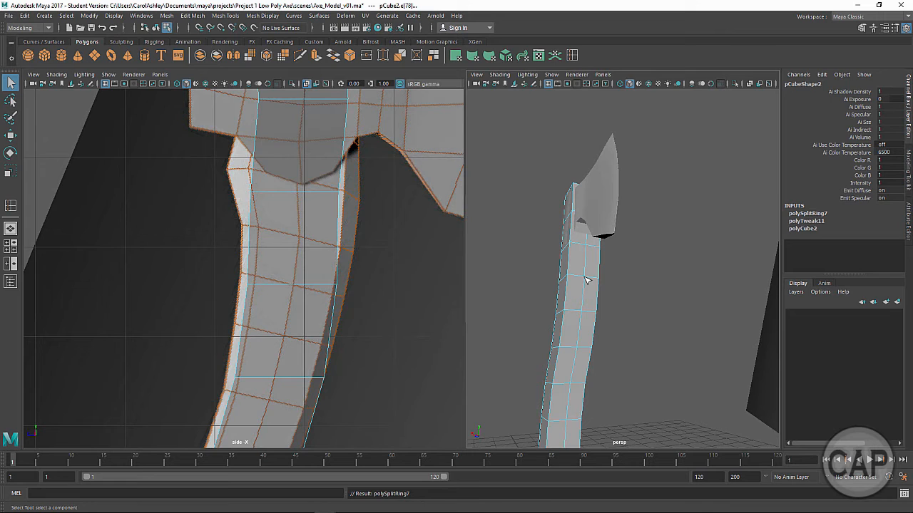
# Select the new lengthwise edge loop and move it along X onto the centre line using grid snapping
pyautogui.press('w')
pyautogui.click(583, 288)
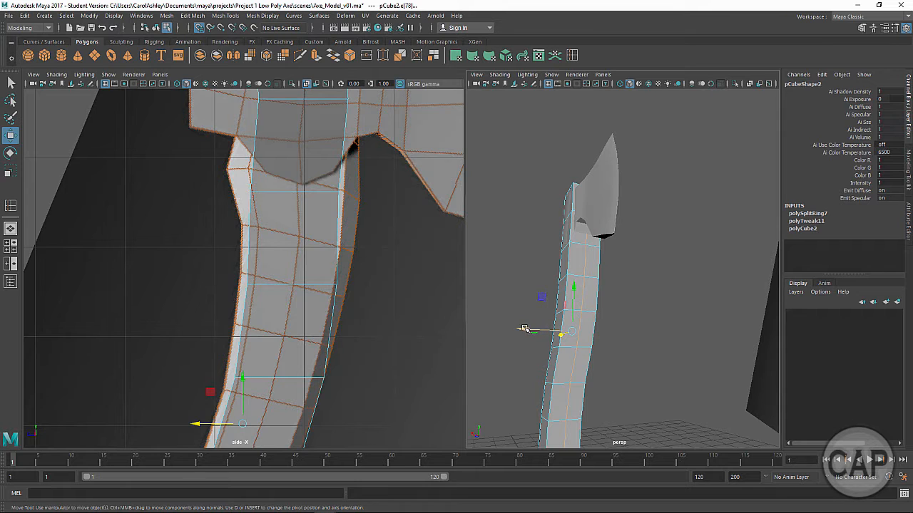
pyautogui.keyDown('alt'); pyautogui.moveTo(579, 331); pyautogui.dragTo(543, 317); pyautogui.keyUp('alt')
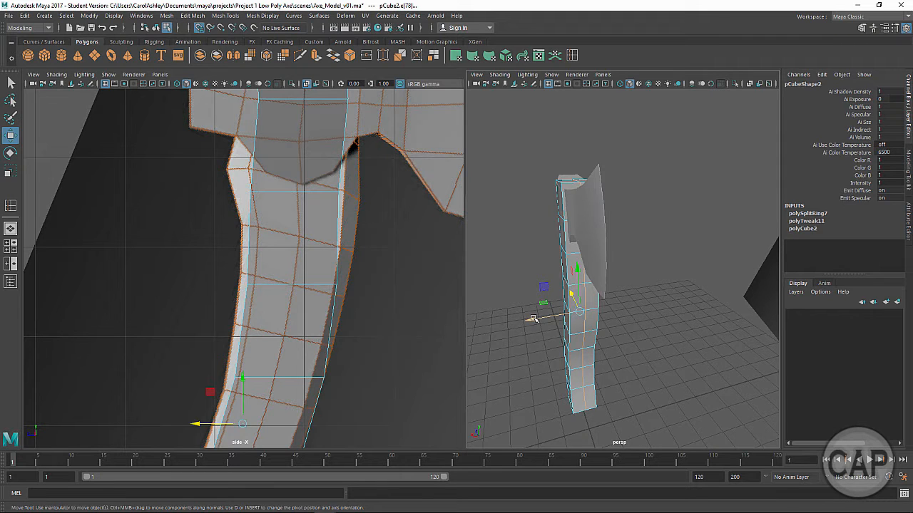
pyautogui.moveTo(533, 318); pyautogui.dragTo(568, 309)
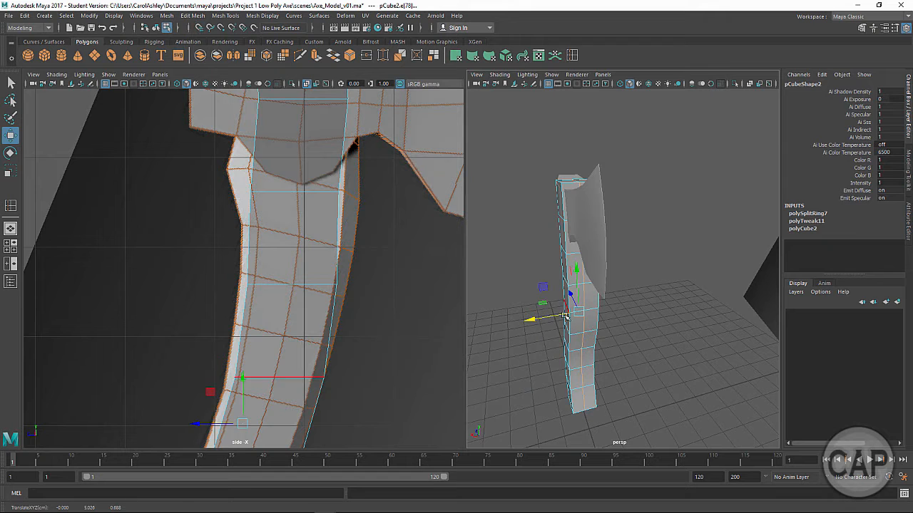
# Push the centre edges on the handle's blade side outward along Z to form a ridge, and add the lower edges to the selection
pyautogui.keyDown('alt'); pyautogui.moveTo(579, 419); pyautogui.dragTo(561, 275); pyautogui.keyUp('alt')
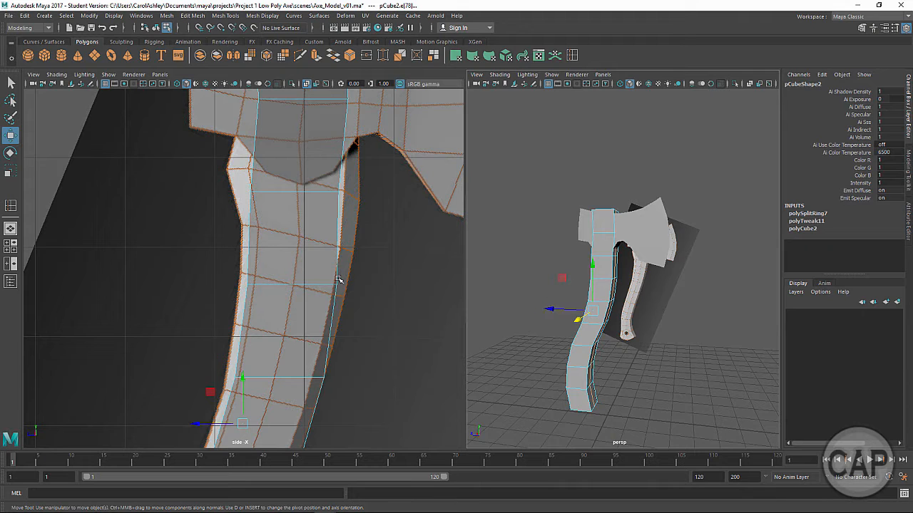
pyautogui.press('r')
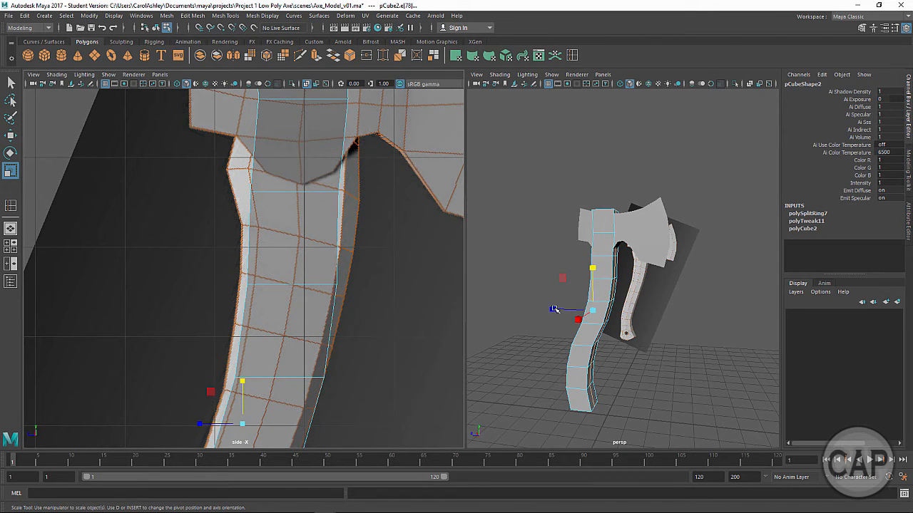
pyautogui.moveTo(554, 311); pyautogui.dragTo(549, 346)
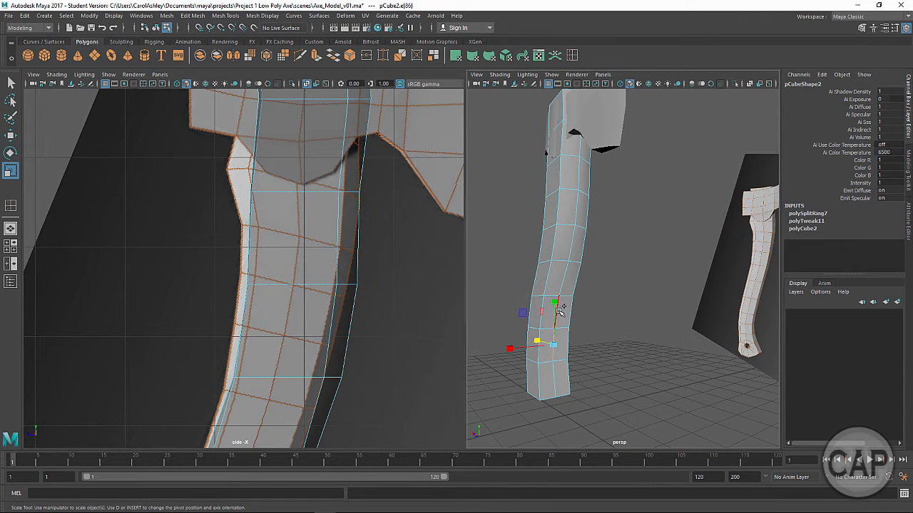
pyautogui.keyDown('shift'); pyautogui.click(558, 310); pyautogui.keyUp('shift')
pyautogui.keyDown('shift'); pyautogui.click(554, 368); pyautogui.keyUp('shift')
pyautogui.press('w')
# Select the centre edges along the handle's back side and pull them outward along Z to form a matching ridge
pyautogui.keyDown('alt'); pyautogui.moveTo(524, 367); pyautogui.dragTo(623, 363); pyautogui.keyUp('alt')
pyautogui.click(611, 352)
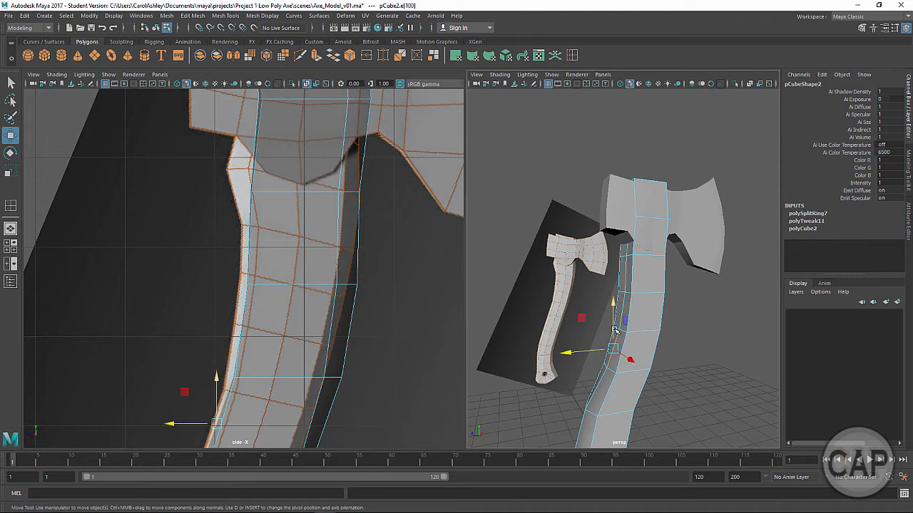
pyautogui.keyDown('shift'); pyautogui.click(624, 308); pyautogui.keyUp('shift')
pyautogui.keyDown('shift'); pyautogui.click(625, 271); pyautogui.keyUp('shift')
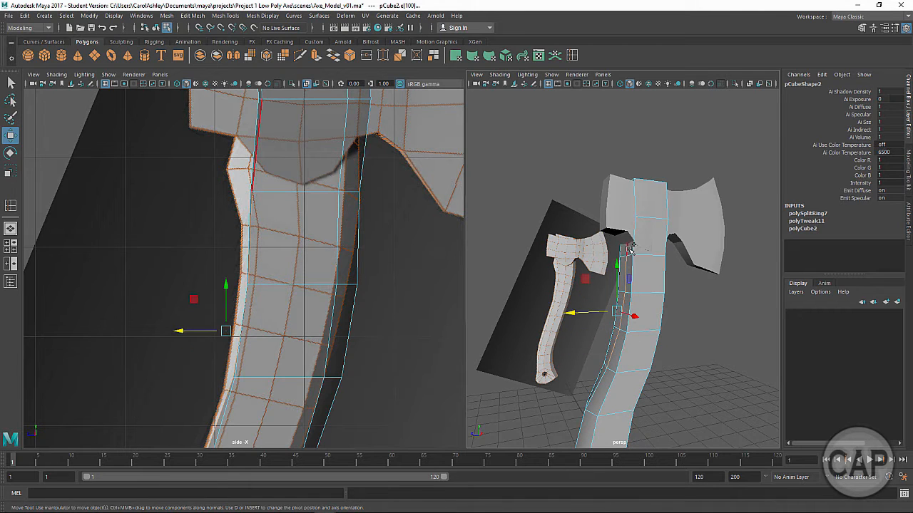
pyautogui.keyDown('shift'); pyautogui.click(630, 250); pyautogui.keyUp('shift')
pyautogui.keyDown('shift'); pyautogui.click(631, 202); pyautogui.keyUp('shift')
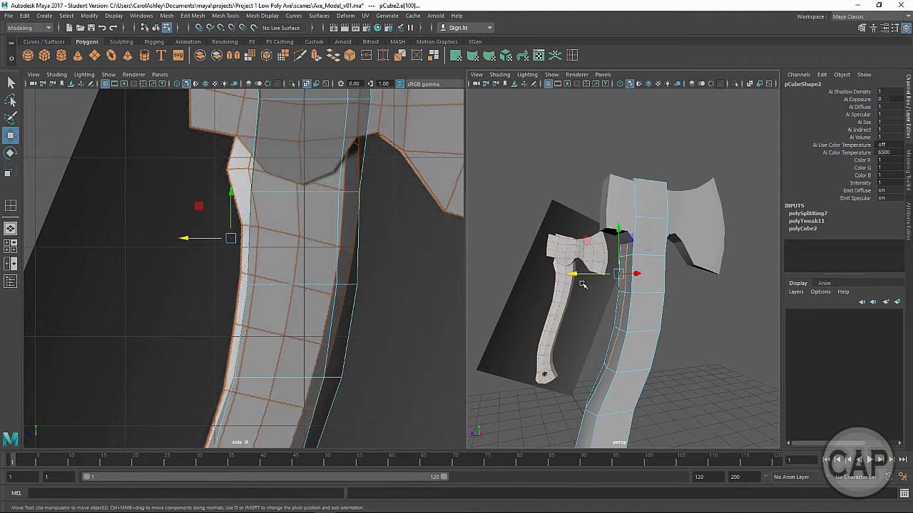
pyautogui.moveTo(583, 284); pyautogui.dragTo(606, 298)
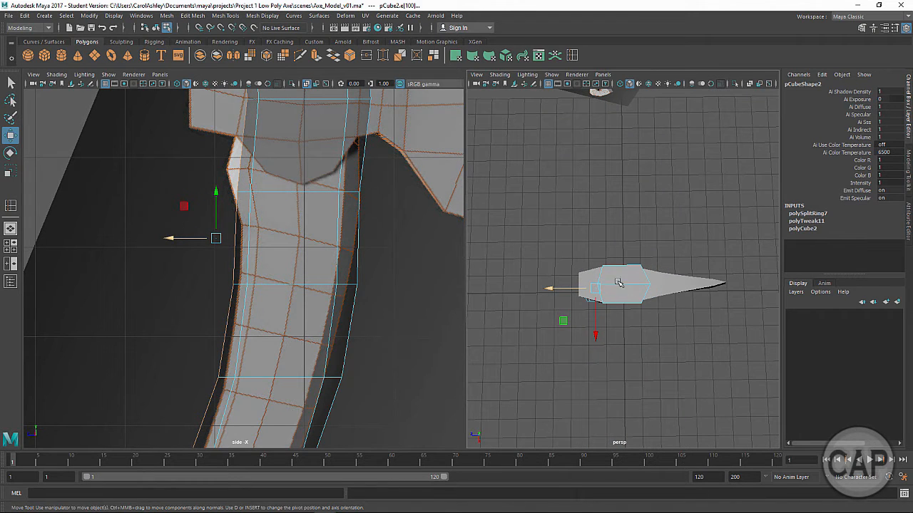
pyautogui.keyDown('alt'); pyautogui.moveTo(642, 287); pyautogui.dragTo(548, 260); pyautogui.keyUp('alt')
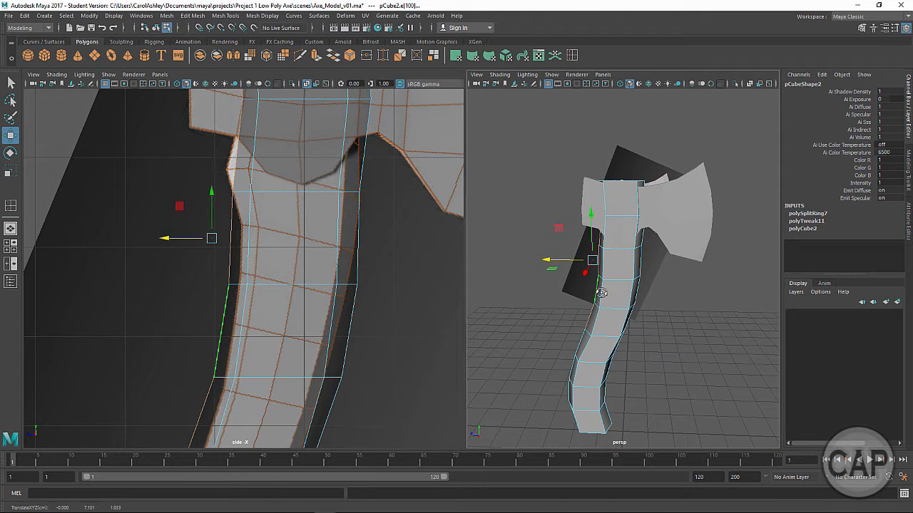
pyautogui.keyDown('alt'); pyautogui.moveTo(599, 279); pyautogui.dragTo(601, 281); pyautogui.keyUp('alt')
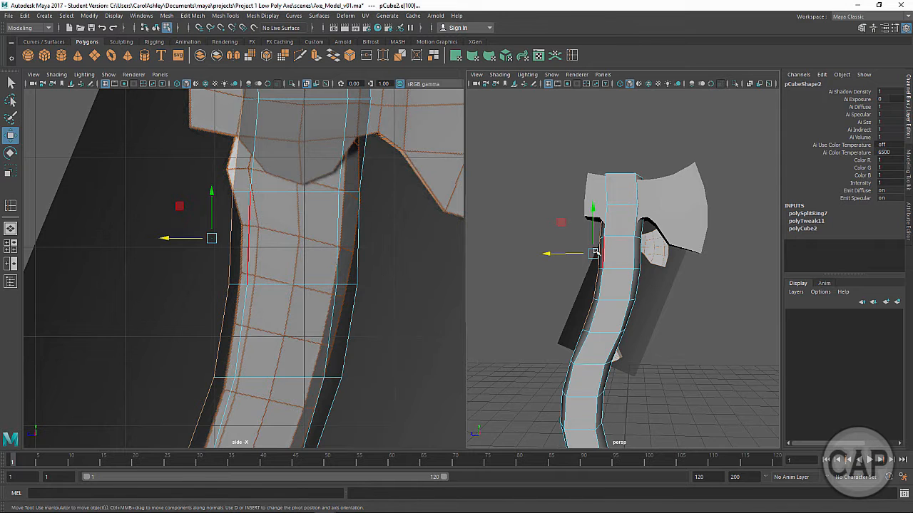
# In vertex mode, move the handle's back top corner vertices up and inward to match the reference in the side view
pyautogui.scroll(-5, 234, 238)
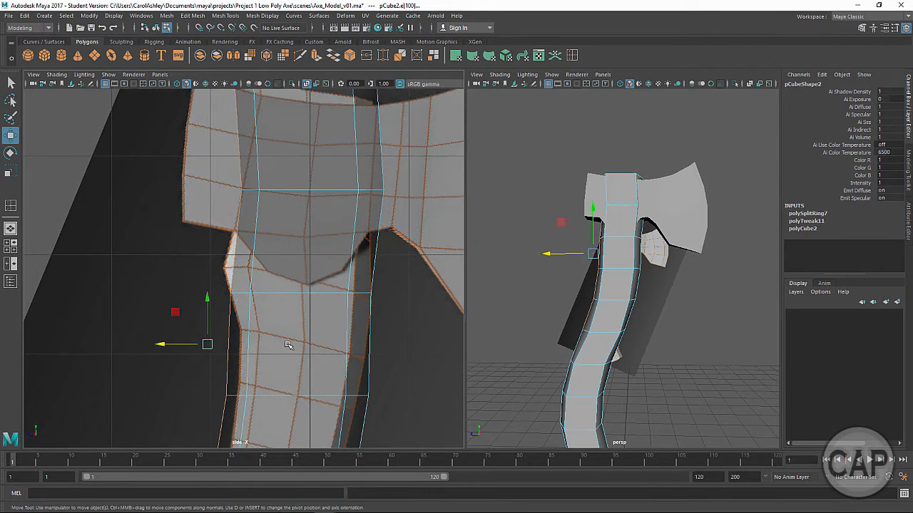
pyautogui.scroll(3, 256, 242)
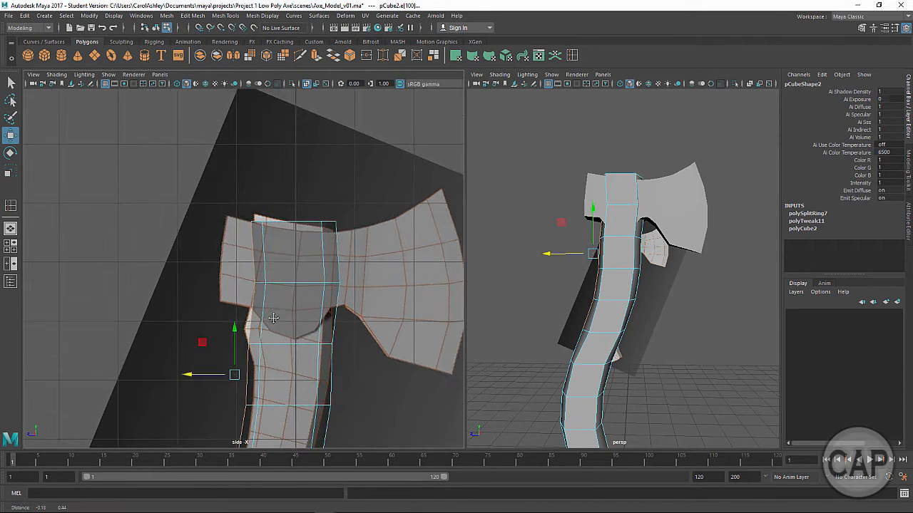
pyautogui.click(264, 236)
pyautogui.moveTo(264, 229); pyautogui.dragTo(221, 239, button='right')
pyautogui.moveTo(224, 198); pyautogui.dragTo(266, 235)
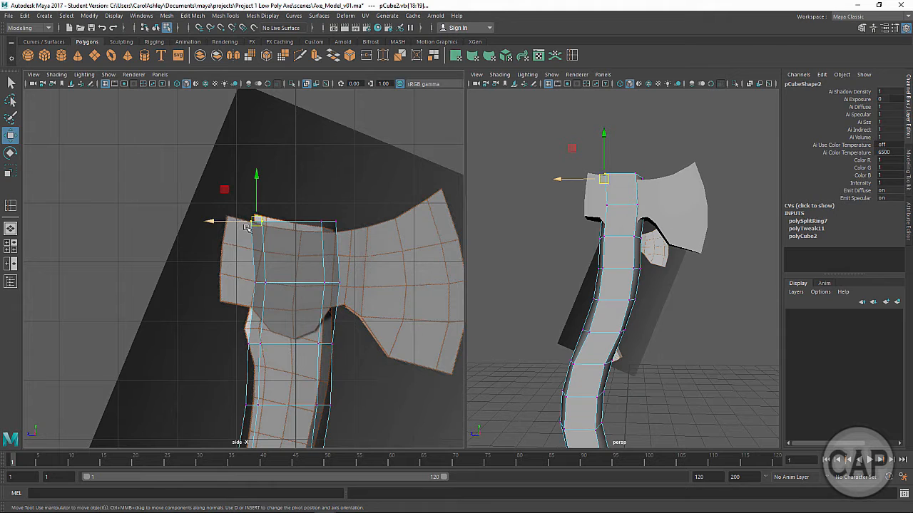
pyautogui.moveTo(258, 219); pyautogui.dragTo(262, 216)
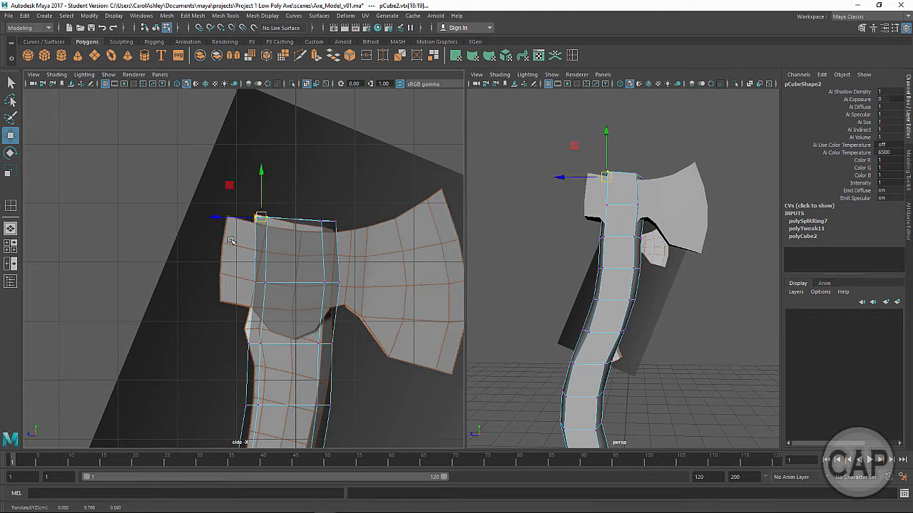
# In the side view, move the remaining top vertices of the handle to follow the reference's sloping top edge
pyautogui.scroll(5, 231, 241)
pyautogui.moveTo(257, 179); pyautogui.dragTo(276, 195)
pyautogui.keyDown('alt'); pyautogui.moveTo(362, 248); pyautogui.dragTo(304, 243, button='middle'); pyautogui.keyUp('alt')
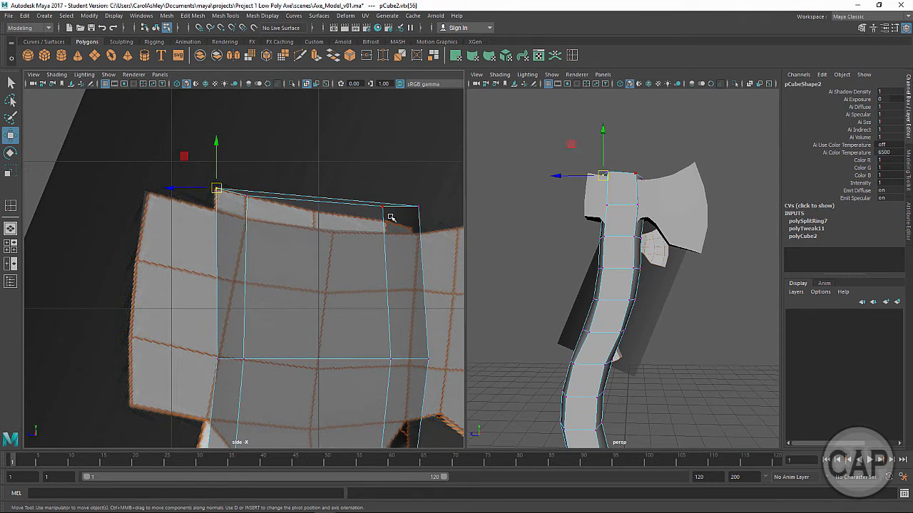
pyautogui.moveTo(358, 178); pyautogui.dragTo(399, 230)
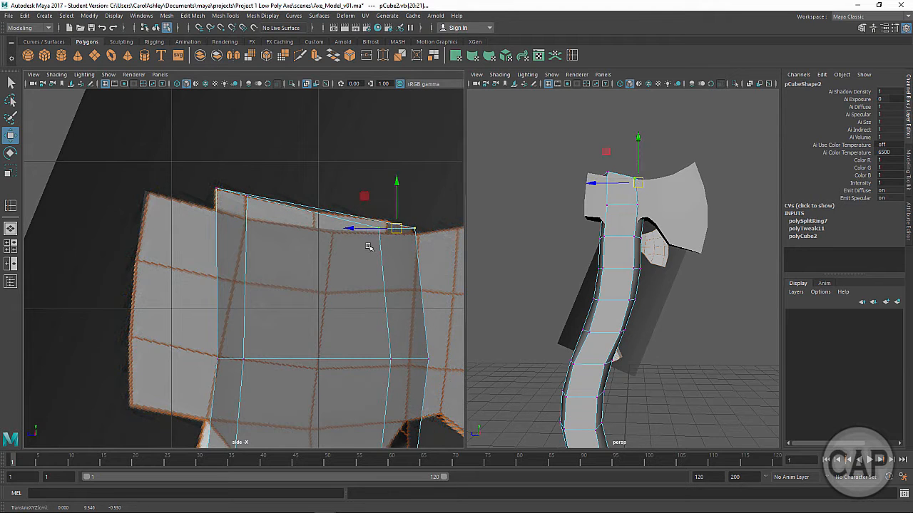
pyautogui.moveTo(355, 252); pyautogui.dragTo(382, 221)
# Move the blade-side vertices of the handle's second row inward and slightly down to line up with the reference
pyautogui.moveTo(564, 237)
pyautogui.keyDown('alt'); pyautogui.mouseDown()
pyautogui.moveTo(564, 263)
pyautogui.moveTo(497, 265)
pyautogui.moveTo(561, 254)
pyautogui.mouseUp(); pyautogui.keyUp('alt')
pyautogui.keyDown('alt'); pyautogui.moveTo(562, 254); pyautogui.dragTo(652, 268, button='right'); pyautogui.keyUp('alt')
pyautogui.keyDown('alt'); pyautogui.moveTo(247, 223); pyautogui.dragTo(287, 227, button='right'); pyautogui.keyUp('alt')
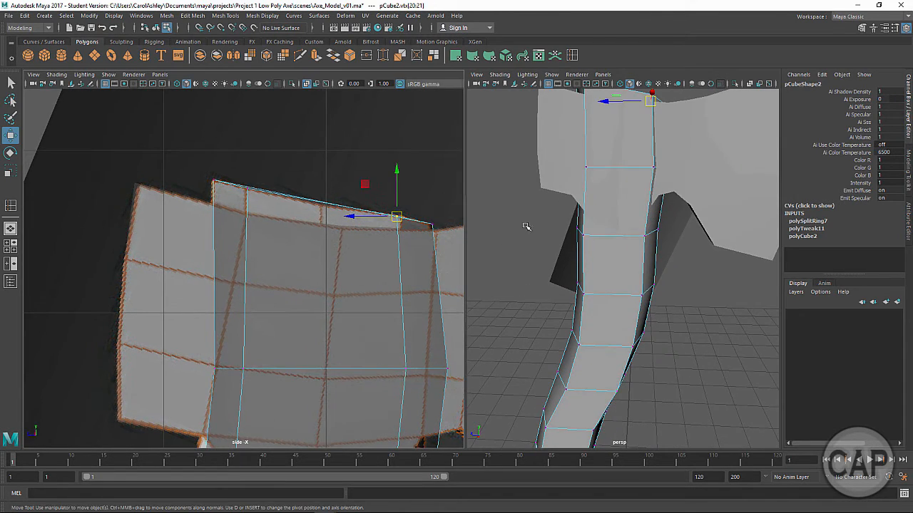
pyautogui.keyDown('alt'); pyautogui.moveTo(593, 197); pyautogui.dragTo(597, 246, button='middle'); pyautogui.keyUp('alt')
pyautogui.keyDown('alt'); pyautogui.moveTo(601, 245); pyautogui.dragTo(599, 214); pyautogui.keyUp('alt')
pyautogui.keyDown('alt'); pyautogui.moveTo(378, 288); pyautogui.dragTo(339, 215, button='middle'); pyautogui.keyUp('alt')
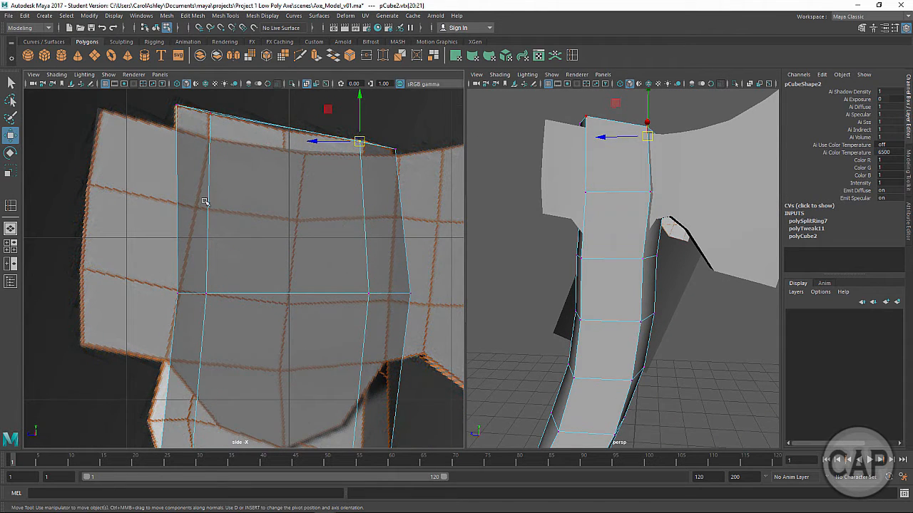
pyautogui.keyDown('alt'); pyautogui.moveTo(328, 262); pyautogui.dragTo(324, 223, button='middle'); pyautogui.keyUp('alt')
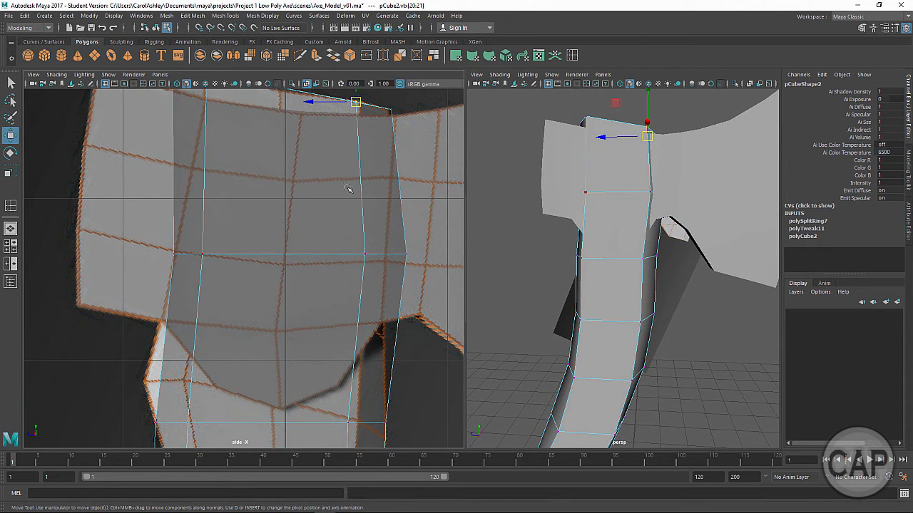
pyautogui.keyDown('alt'); pyautogui.moveTo(323, 292); pyautogui.dragTo(308, 271, button='middle'); pyautogui.keyUp('alt')
pyautogui.click(369, 235)
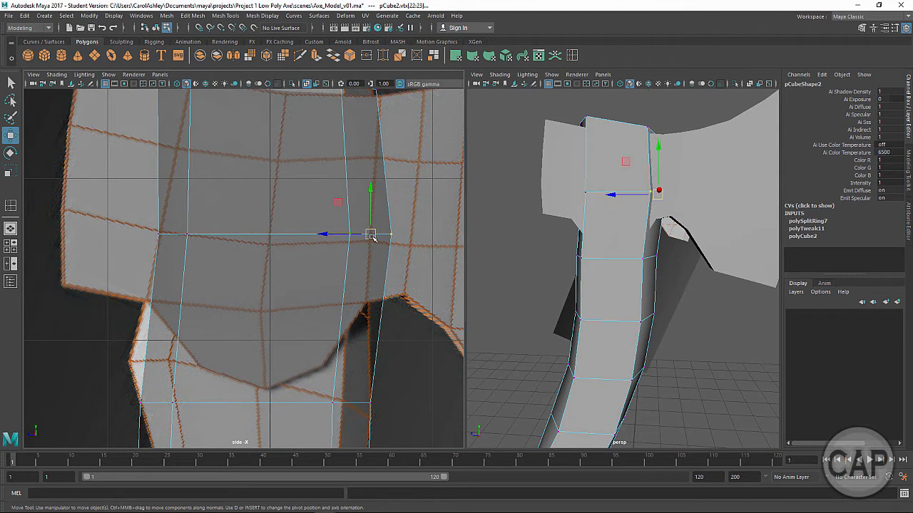
pyautogui.moveTo(369, 234)
pyautogui.mouseDown()
pyautogui.moveTo(355, 248)
pyautogui.moveTo(356, 238)
pyautogui.mouseUp()
# Raise the back-side vertices of the handle's second row, following the reference handle's back edge
pyautogui.moveTo(122, 209); pyautogui.dragTo(232, 266)
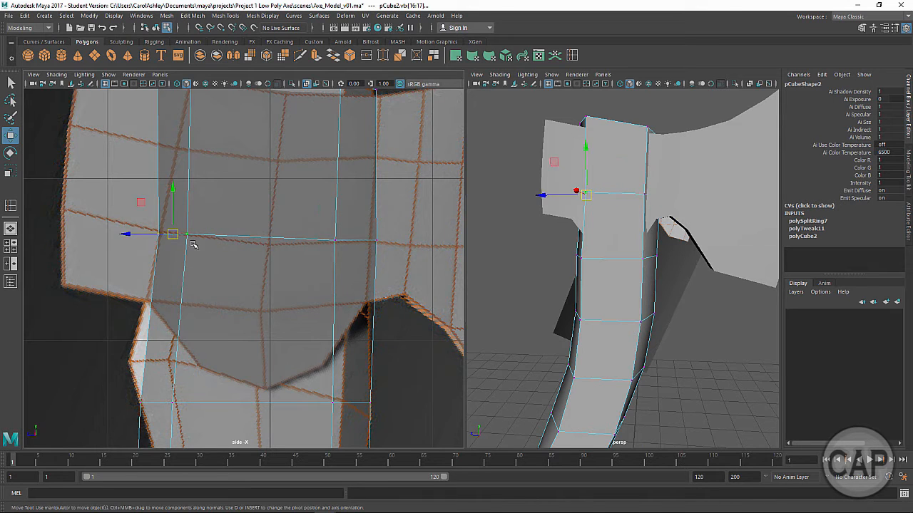
pyautogui.moveTo(183, 240); pyautogui.dragTo(177, 230)
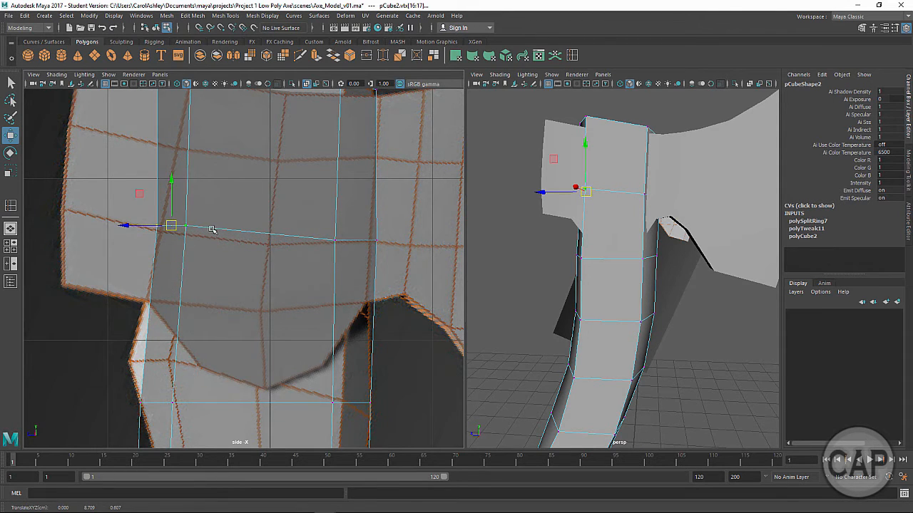
pyautogui.keyDown('alt'); pyautogui.moveTo(217, 230); pyautogui.dragTo(272, 281, button='middle'); pyautogui.keyUp('alt')
pyautogui.moveTo(229, 280); pyautogui.dragTo(220, 264)
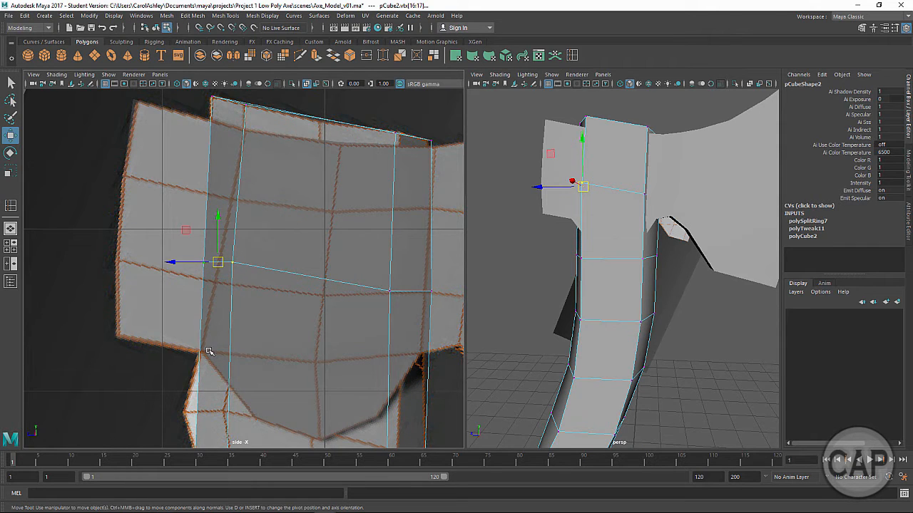
# Fit the third row's back-side vertices to the reference corner below the axe head, and adjust the second row's inner back vertices
pyautogui.keyDown('alt'); pyautogui.moveTo(242, 362); pyautogui.dragTo(248, 292, button='middle'); pyautogui.keyUp('alt')
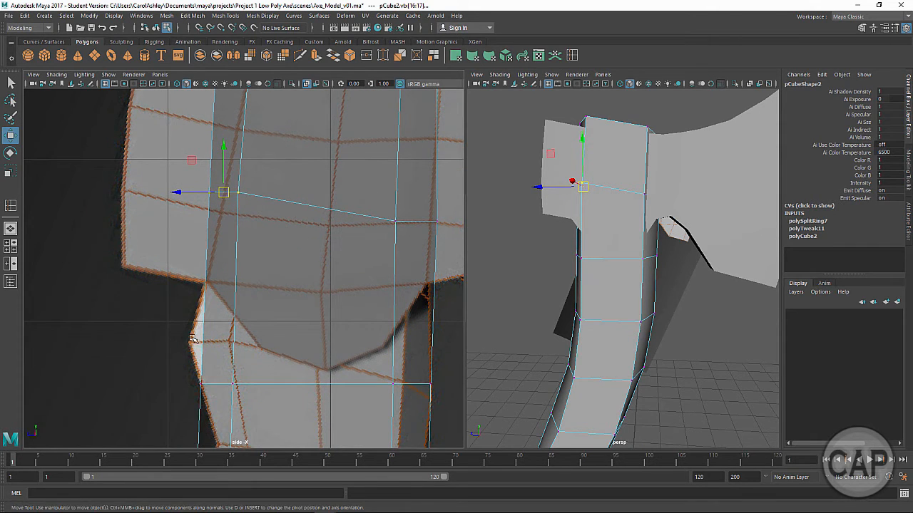
pyautogui.keyDown('alt'); pyautogui.moveTo(260, 339); pyautogui.dragTo(267, 299, button='middle'); pyautogui.keyUp('alt')
pyautogui.moveTo(191, 318); pyautogui.dragTo(266, 378)
pyautogui.moveTo(223, 345); pyautogui.dragTo(213, 305)
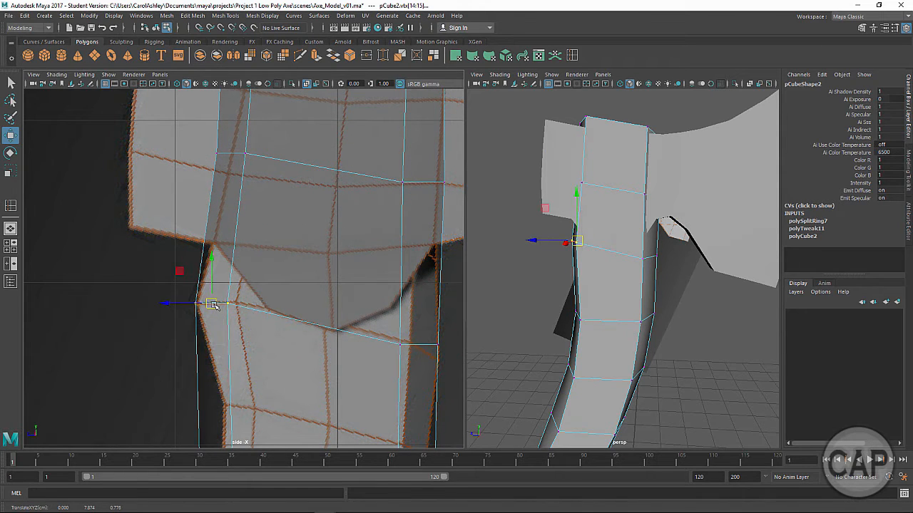
pyautogui.moveTo(261, 282); pyautogui.dragTo(212, 325)
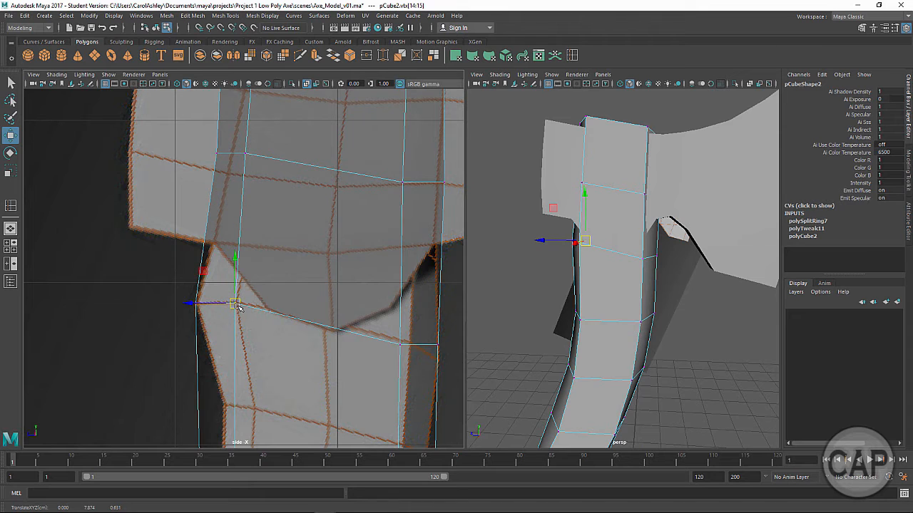
pyautogui.keyDown('alt'); pyautogui.moveTo(231, 307); pyautogui.dragTo(247, 396, button='middle'); pyautogui.keyUp('alt')
pyautogui.moveTo(281, 216); pyautogui.dragTo(233, 271)
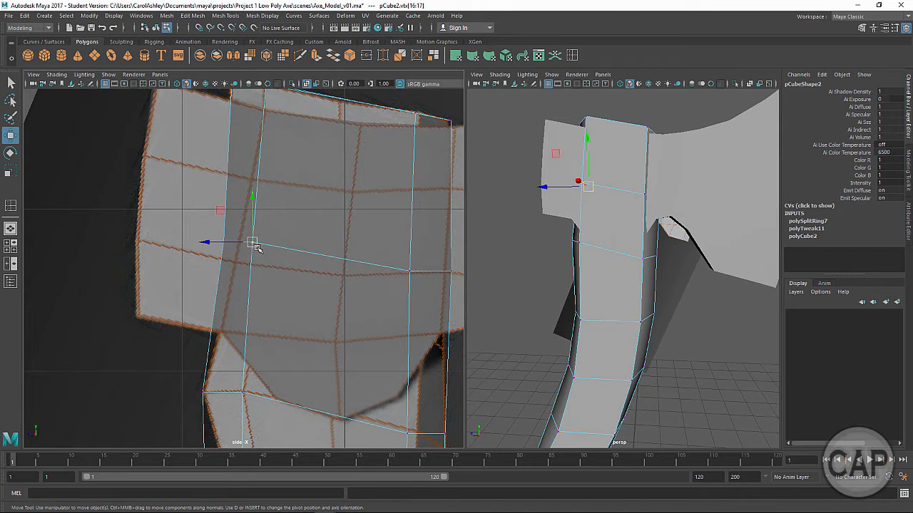
# Align the third row's blade-side vertices with the reference, placing the outer centre vertex lower than the inner ones
pyautogui.keyDown('alt'); pyautogui.moveTo(341, 244); pyautogui.dragTo(355, 328, button='middle'); pyautogui.keyUp('alt')
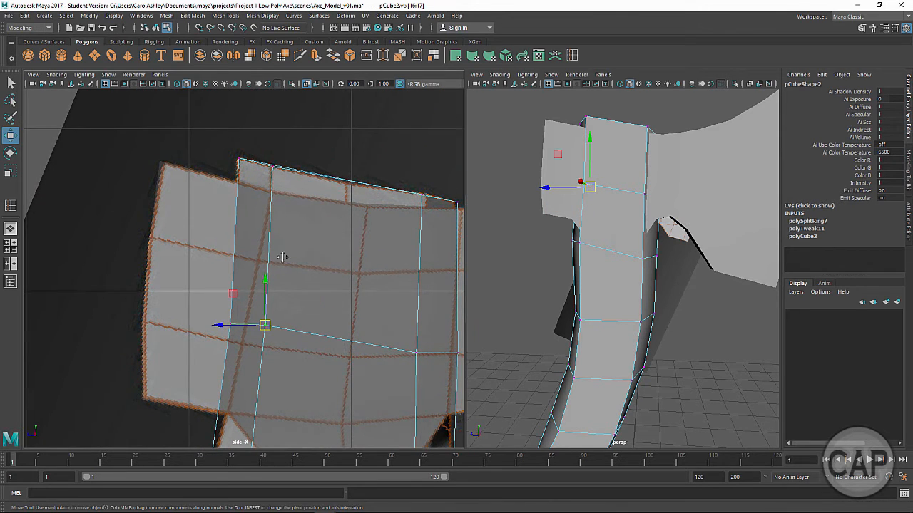
pyautogui.keyDown('alt'); pyautogui.moveTo(328, 300); pyautogui.dragTo(246, 202, button='middle'); pyautogui.keyUp('alt')
pyautogui.keyDown('alt'); pyautogui.moveTo(268, 337); pyautogui.dragTo(213, 235, button='middle'); pyautogui.keyUp('alt')
pyautogui.moveTo(247, 283); pyautogui.dragTo(279, 314)
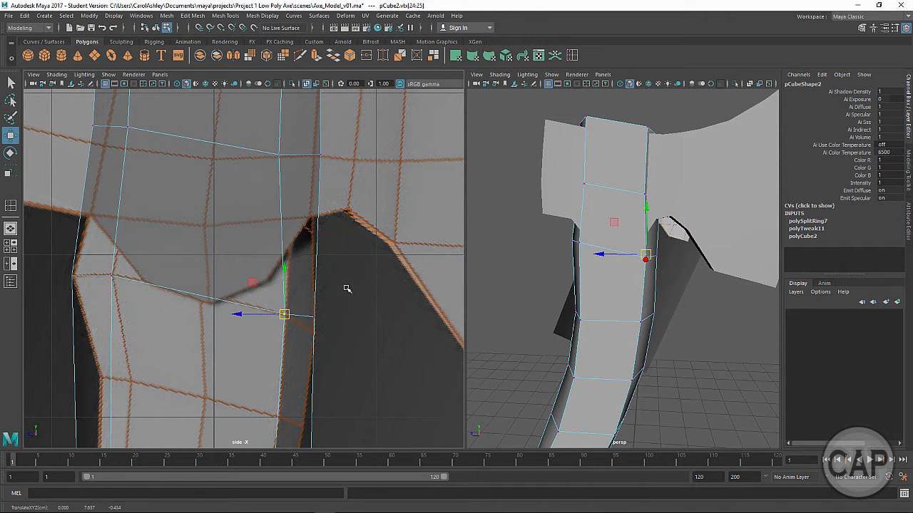
pyautogui.moveTo(312, 336); pyautogui.dragTo(383, 371, button='middle')
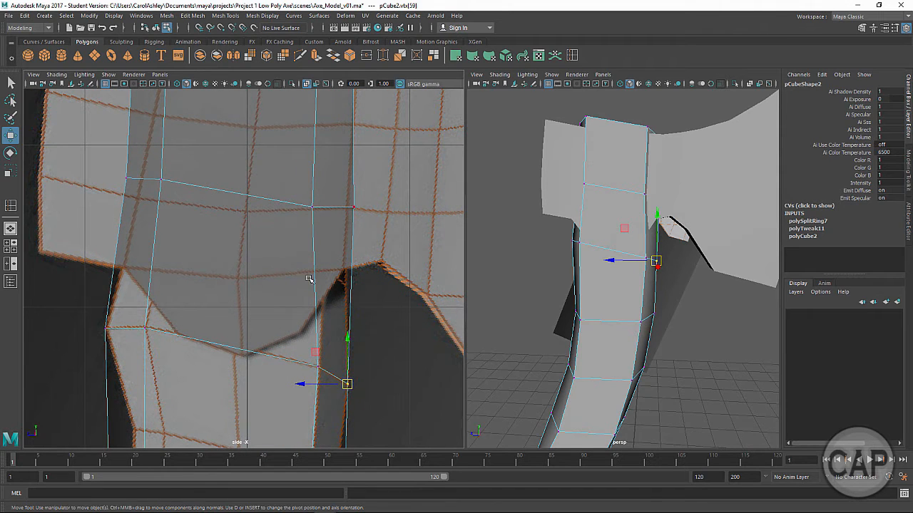
# Move the fourth row's back and blade-side vertices so the row follows the reference handle's slanted cross line
pyautogui.keyDown('alt'); pyautogui.moveTo(291, 345); pyautogui.dragTo(300, 370, button='middle'); pyautogui.keyUp('alt')
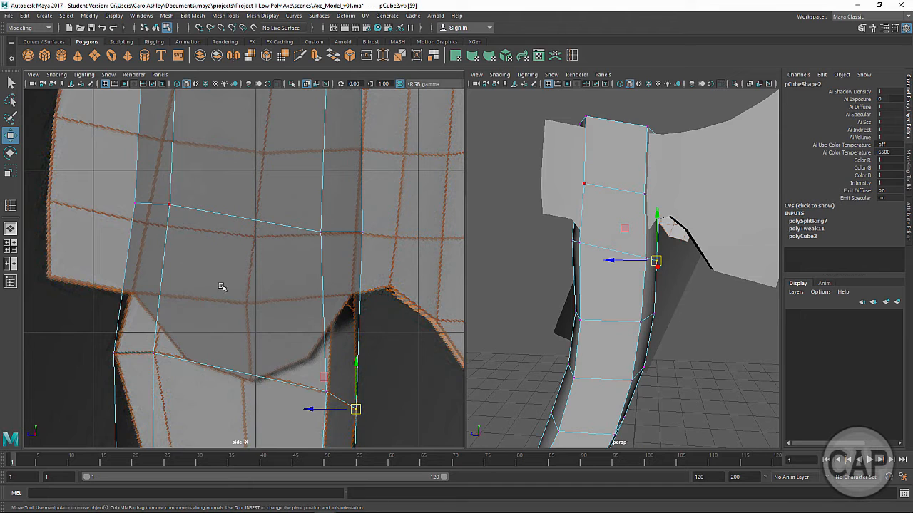
pyautogui.keyDown('alt'); pyautogui.moveTo(254, 309); pyautogui.dragTo(272, 247, button='middle'); pyautogui.keyUp('alt')
pyautogui.keyDown('alt'); pyautogui.moveTo(282, 349); pyautogui.dragTo(278, 276, button='middle'); pyautogui.keyUp('alt')
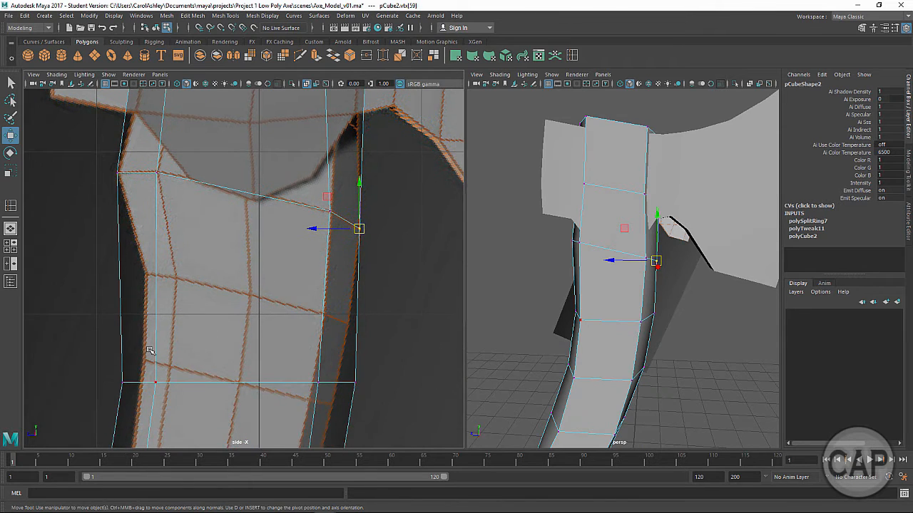
pyautogui.keyDown('alt'); pyautogui.moveTo(220, 349); pyautogui.dragTo(255, 313, button='middle'); pyautogui.keyUp('alt')
pyautogui.moveTo(143, 330); pyautogui.dragTo(232, 376)
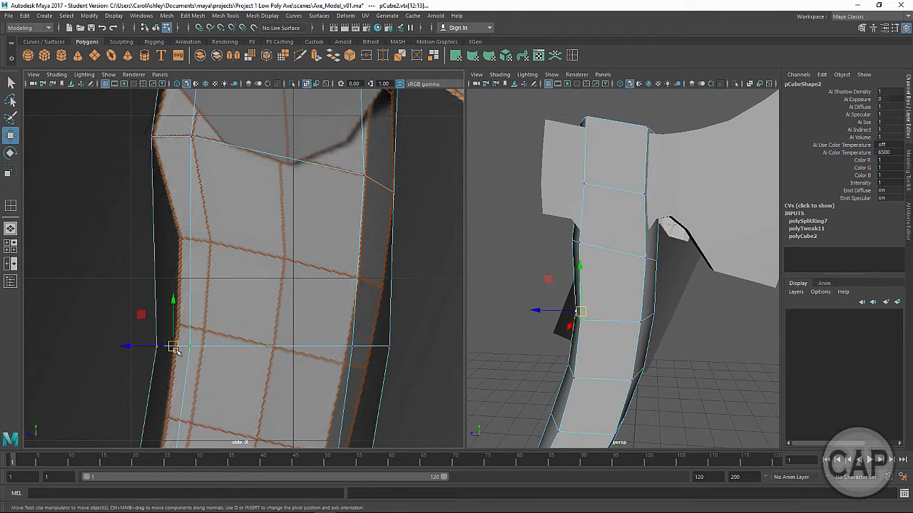
pyautogui.moveTo(175, 349); pyautogui.dragTo(194, 328)
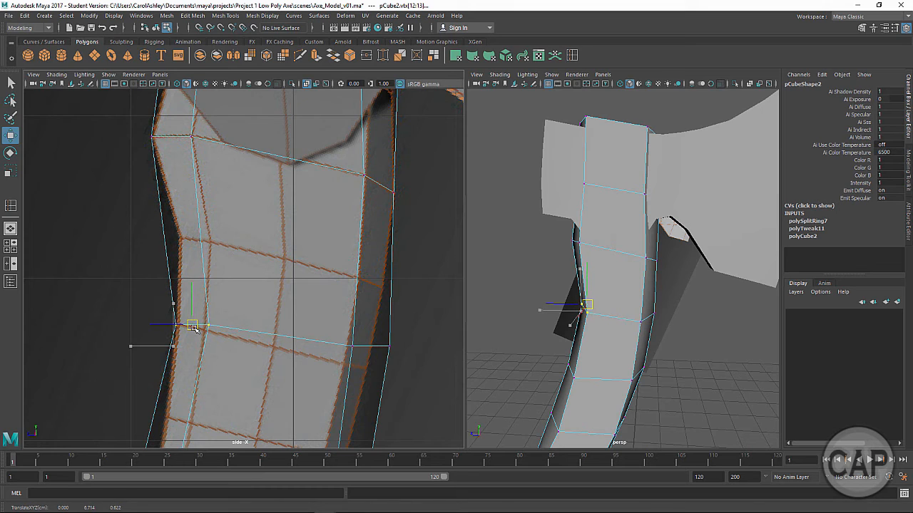
pyautogui.moveTo(249, 308); pyautogui.dragTo(206, 332)
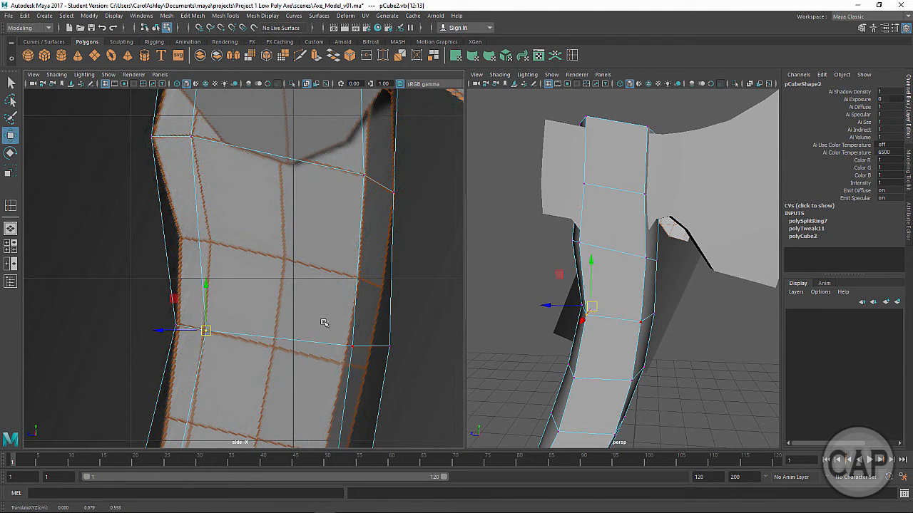
pyautogui.moveTo(324, 323); pyautogui.dragTo(375, 378)
pyautogui.click(389, 348)
# Shift the fifth row's back vertices inward and its blade-side vertices down and inward onto the reference outline
pyautogui.keyDown('alt'); pyautogui.moveTo(379, 381); pyautogui.dragTo(406, 231, button='middle'); pyautogui.keyUp('alt')
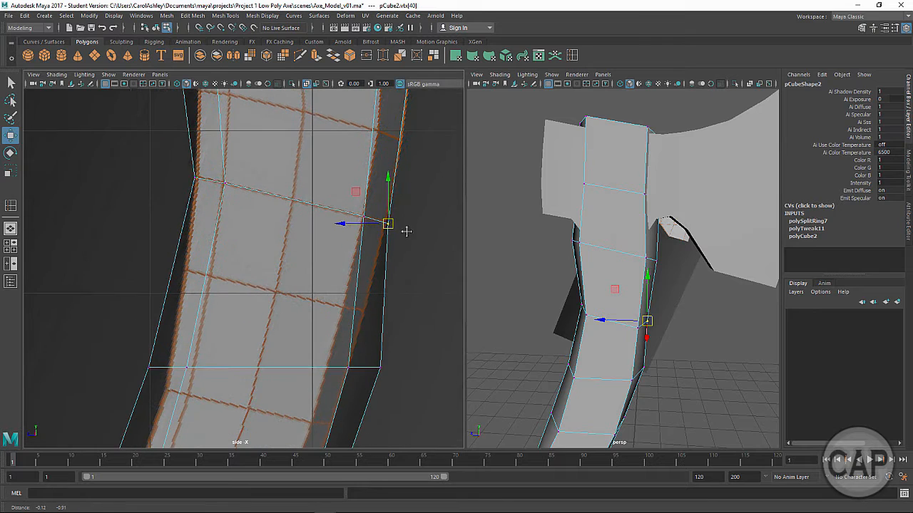
pyautogui.keyDown('alt'); pyautogui.moveTo(138, 373); pyautogui.dragTo(191, 308, button='middle'); pyautogui.keyUp('alt')
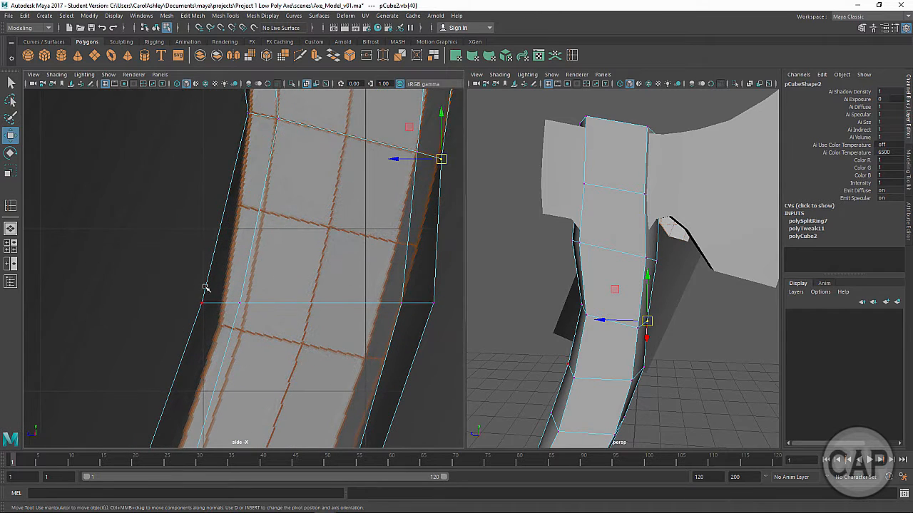
pyautogui.moveTo(178, 282); pyautogui.dragTo(275, 326)
pyautogui.moveTo(221, 304); pyautogui.dragTo(245, 327)
pyautogui.keyDown('alt'); pyautogui.moveTo(373, 318); pyautogui.dragTo(331, 281, button='middle'); pyautogui.keyUp('alt')
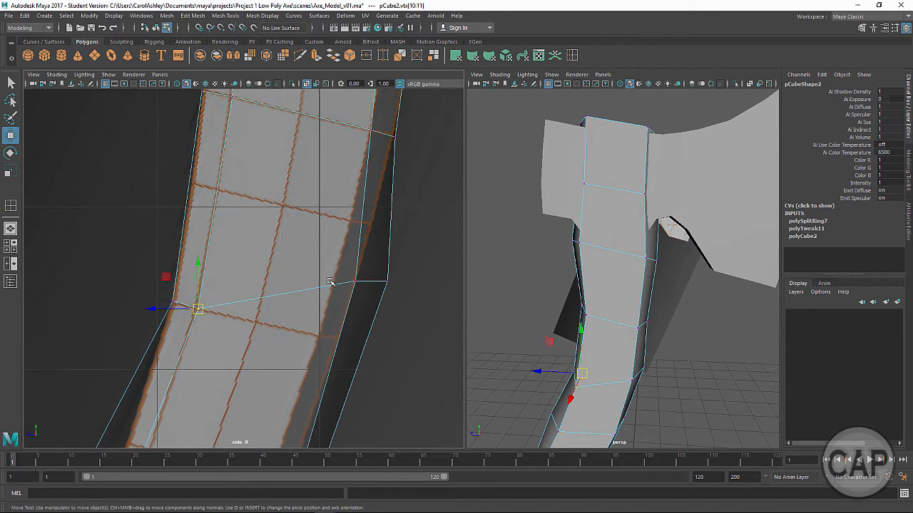
pyautogui.moveTo(330, 245); pyautogui.dragTo(338, 340)
pyautogui.moveTo(385, 303); pyautogui.dragTo(341, 337)
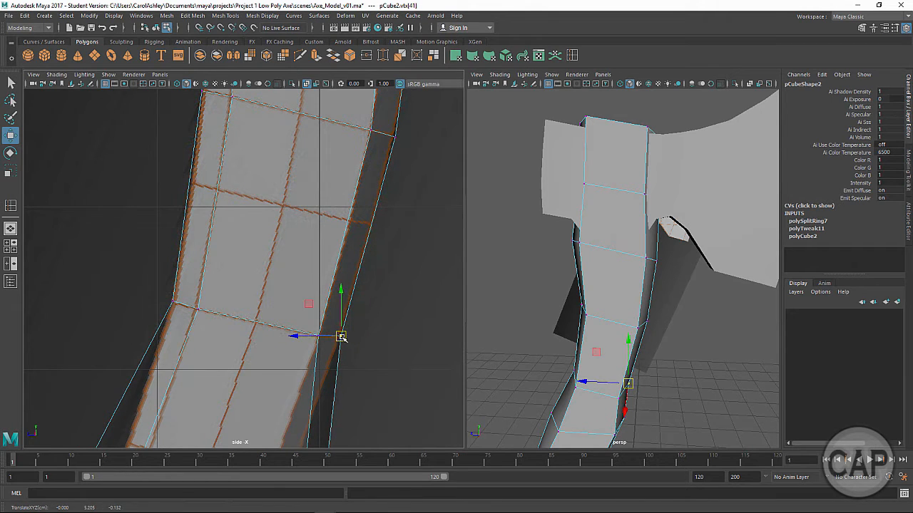
# Move the sixth row's outer and inner back-side vertices inward onto the reference handle's back edge
pyautogui.scroll(-8, 341, 337)
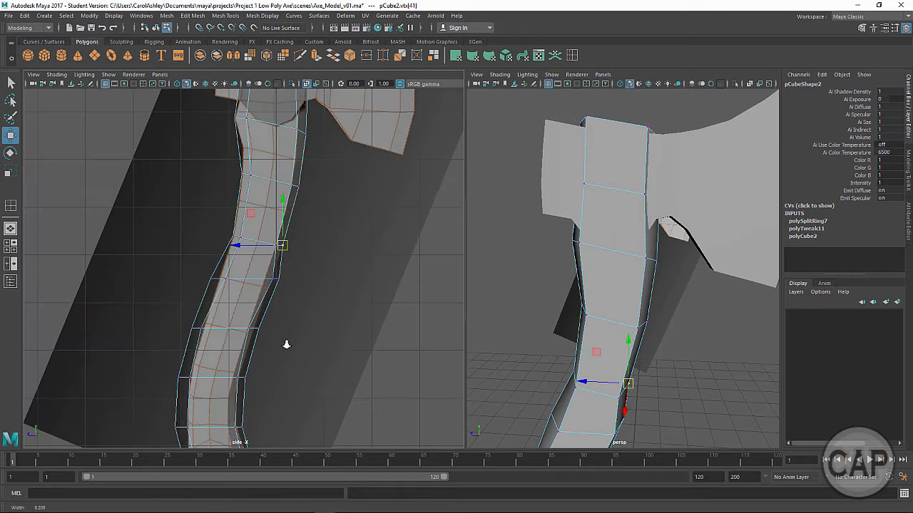
pyautogui.keyDown('alt'); pyautogui.moveTo(287, 345); pyautogui.dragTo(320, 351, button='right'); pyautogui.keyUp('alt')
pyautogui.keyDown('alt'); pyautogui.moveTo(186, 326); pyautogui.dragTo(209, 325, button='middle'); pyautogui.keyUp('alt')
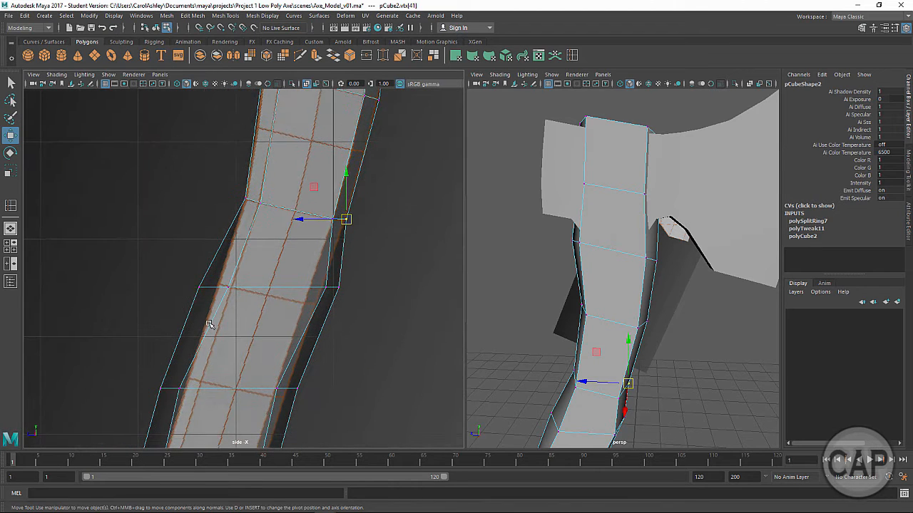
pyautogui.keyDown('alt'); pyautogui.moveTo(209, 324); pyautogui.dragTo(226, 320, button='right'); pyautogui.keyUp('alt')
pyautogui.click(194, 289)
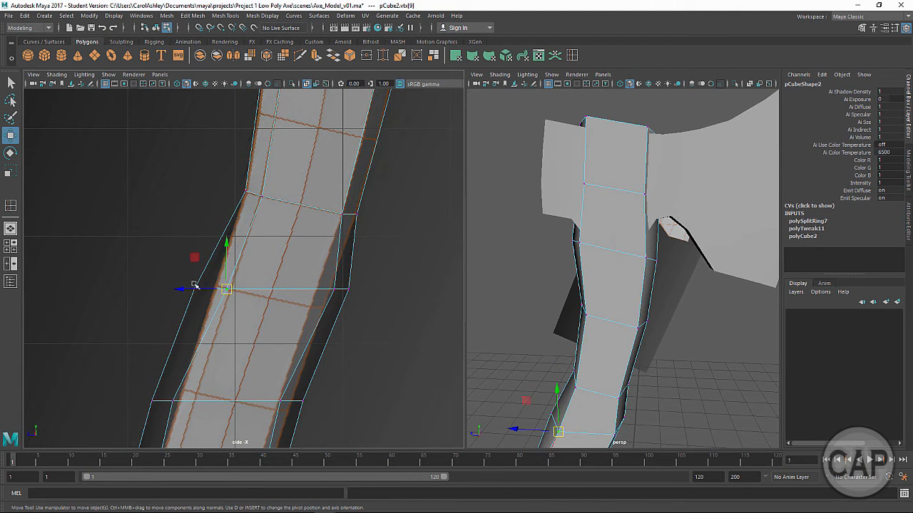
pyautogui.moveTo(196, 292); pyautogui.dragTo(234, 295)
pyautogui.click(227, 290)
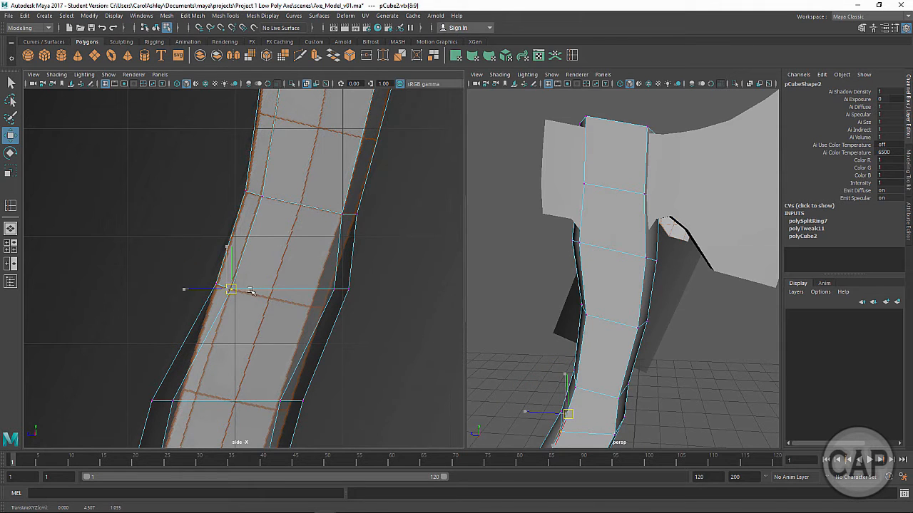
# Move the sixth row's inner and outer blade-side vertices down and inward to match the reference handle
pyautogui.keyDown('alt'); pyautogui.moveTo(525, 336); pyautogui.dragTo(593, 305); pyautogui.keyUp('alt')
pyautogui.scroll(3, 563, 264)
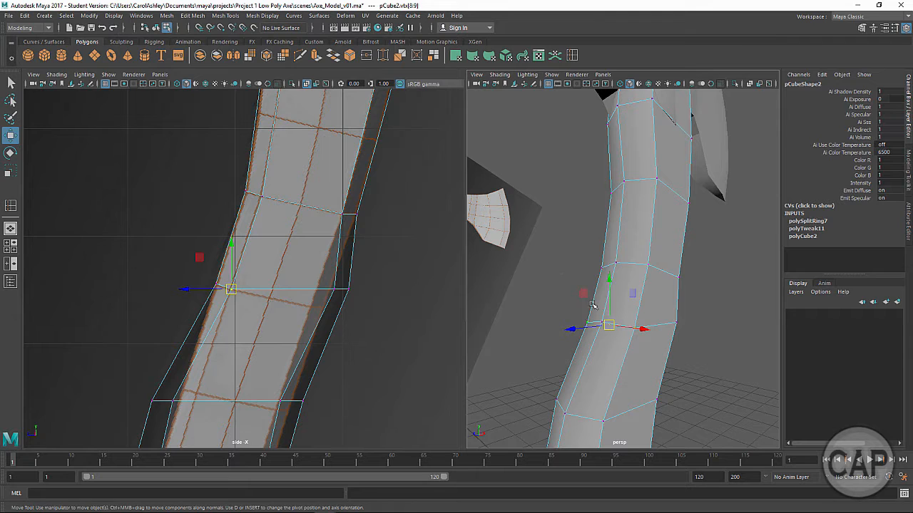
pyautogui.click(335, 289)
pyautogui.moveTo(336, 290); pyautogui.dragTo(312, 307)
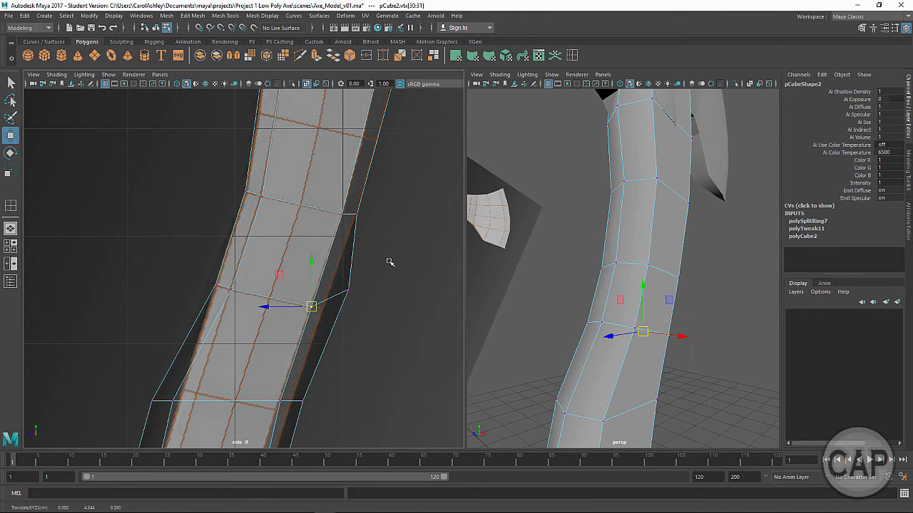
pyautogui.moveTo(387, 261); pyautogui.dragTo(322, 310)
# Align the seventh row's back and blade-side vertices with the reference handle's edges and slanted cross line
pyautogui.keyDown('alt'); pyautogui.moveTo(322, 309); pyautogui.dragTo(430, 234, button='middle'); pyautogui.keyUp('alt')
pyautogui.moveTo(197, 279); pyautogui.dragTo(267, 297)
pyautogui.click(345, 297)
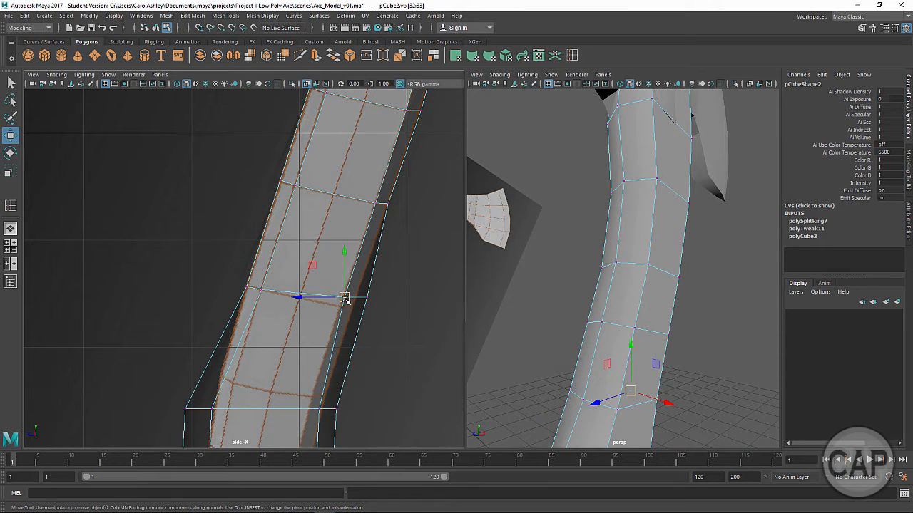
pyautogui.moveTo(345, 298)
pyautogui.mouseDown()
pyautogui.moveTo(365, 297)
pyautogui.moveTo(355, 307)
pyautogui.mouseUp()
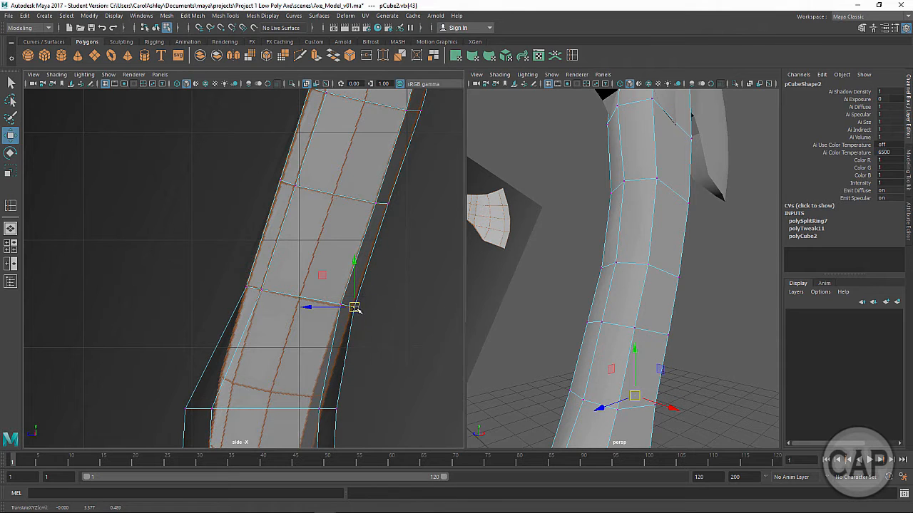
# Move the eighth row's blade-side vertices up and inward to the reference edge at the handle's lower bend
pyautogui.keyDown('alt'); pyautogui.moveTo(369, 357); pyautogui.dragTo(375, 278, button='middle'); pyautogui.keyUp('alt')
pyautogui.click(330, 327)
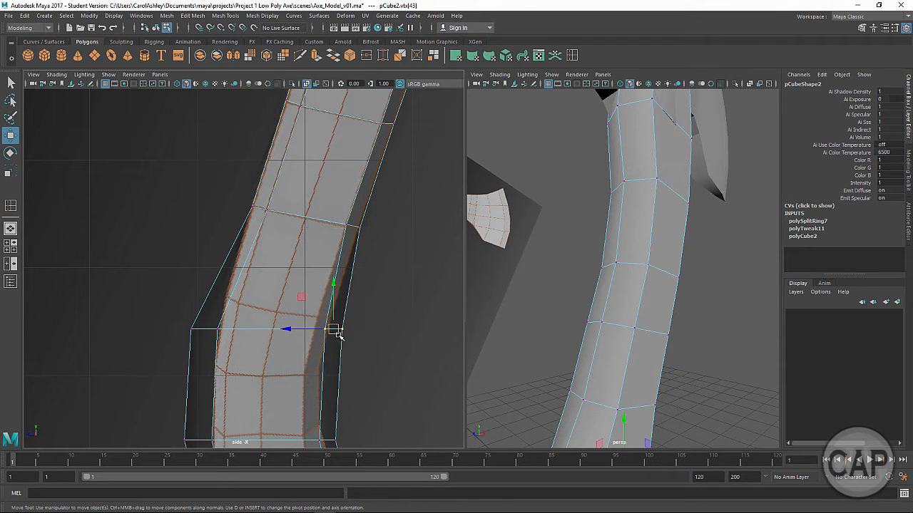
pyautogui.moveTo(329, 327); pyautogui.dragTo(328, 319)
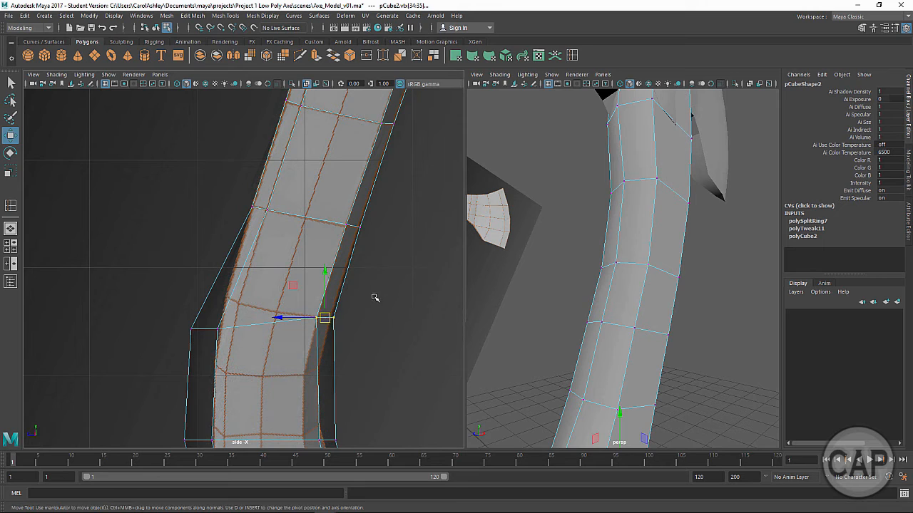
# Move the eighth row's outer blade-side vertex and its back-side vertices onto the reference handle's edges at the lower bend
pyautogui.moveTo(375, 298); pyautogui.dragTo(335, 323)
pyautogui.keyDown('alt'); pyautogui.moveTo(335, 323); pyautogui.dragTo(388, 323, button='middle'); pyautogui.keyUp('alt')
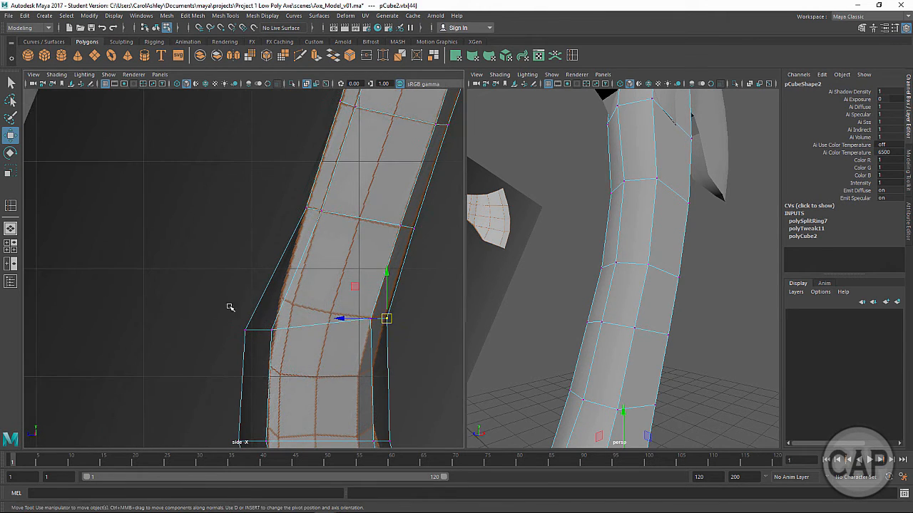
pyautogui.moveTo(224, 308); pyautogui.dragTo(297, 308)
pyautogui.moveTo(307, 336)
pyautogui.keyDown('alt'); pyautogui.mouseDown(button='middle')
pyautogui.moveTo(304, 263)
pyautogui.moveTo(296, 298)
pyautogui.moveTo(292, 287)
pyautogui.mouseUp(button='middle'); pyautogui.keyUp('alt')
pyautogui.keyDown('alt'); pyautogui.moveTo(305, 294); pyautogui.dragTo(289, 297, button='right'); pyautogui.keyUp('alt')
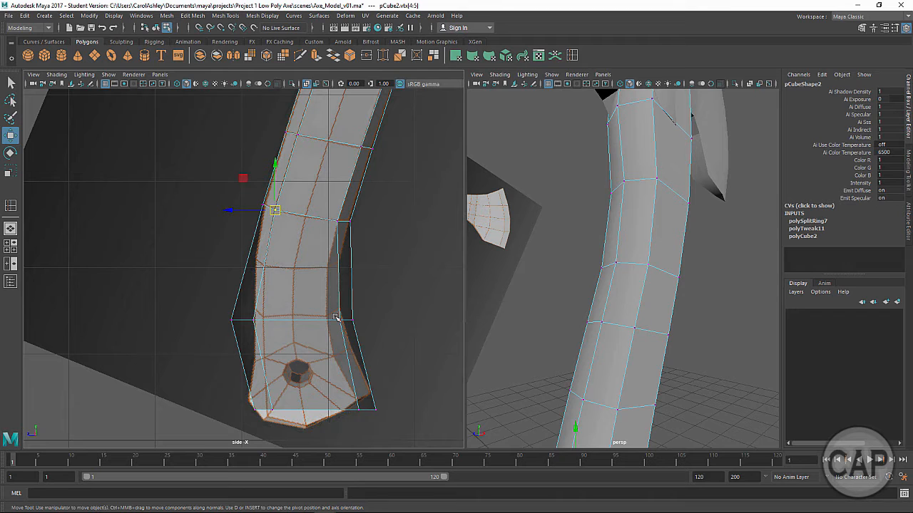
# Nudge the back-side vertices of the second row below the axe head onto the reference handle's back edge
pyautogui.moveTo(297, 231)
pyautogui.keyDown('alt'); pyautogui.mouseDown(button='middle')
pyautogui.moveTo(283, 275)
pyautogui.moveTo(278, 353)
pyautogui.mouseUp(button='middle'); pyautogui.keyUp('alt')
pyautogui.keyDown('alt'); pyautogui.moveTo(327, 225); pyautogui.dragTo(301, 322, button='middle'); pyautogui.keyUp('alt')
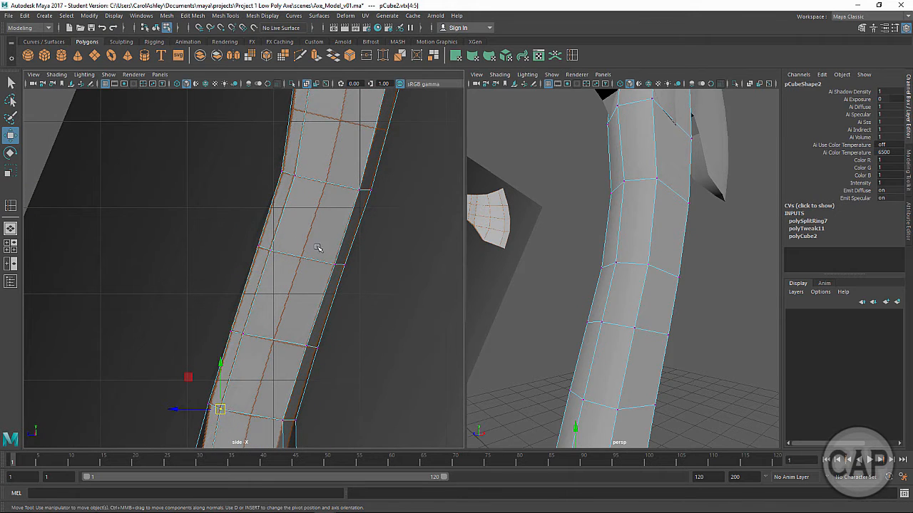
pyautogui.keyDown('alt'); pyautogui.moveTo(305, 230); pyautogui.dragTo(299, 279, button='middle'); pyautogui.keyUp('alt')
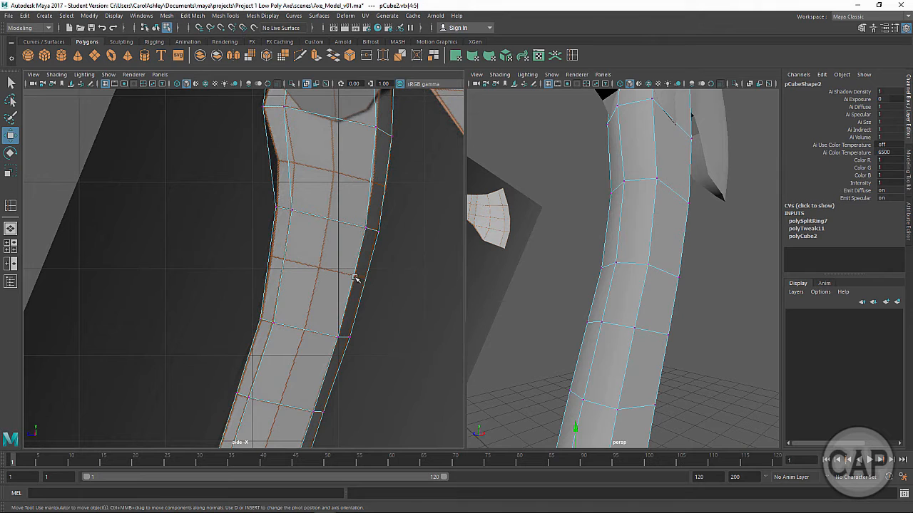
pyautogui.keyDown('alt'); pyautogui.moveTo(318, 285); pyautogui.dragTo(422, 291, button='right'); pyautogui.keyUp('alt')
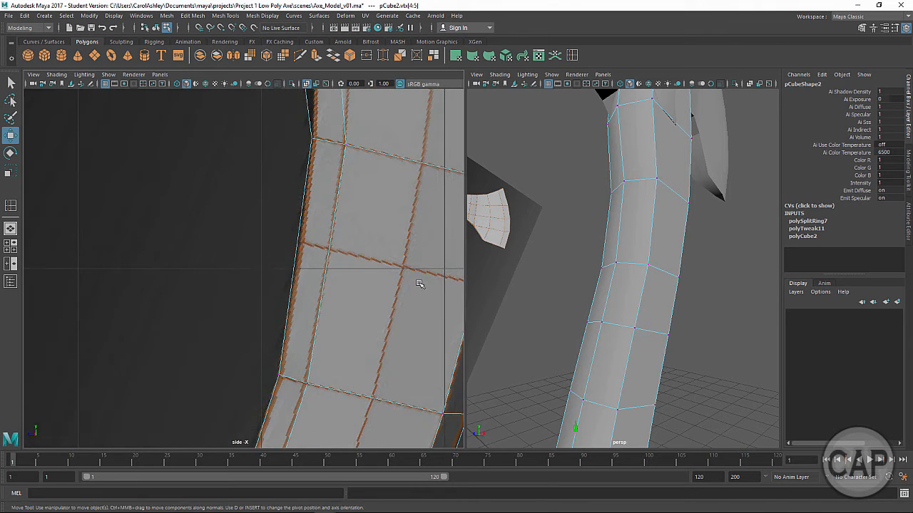
pyautogui.keyDown('alt'); pyautogui.moveTo(419, 286); pyautogui.dragTo(281, 291, button='middle'); pyautogui.keyUp('alt')
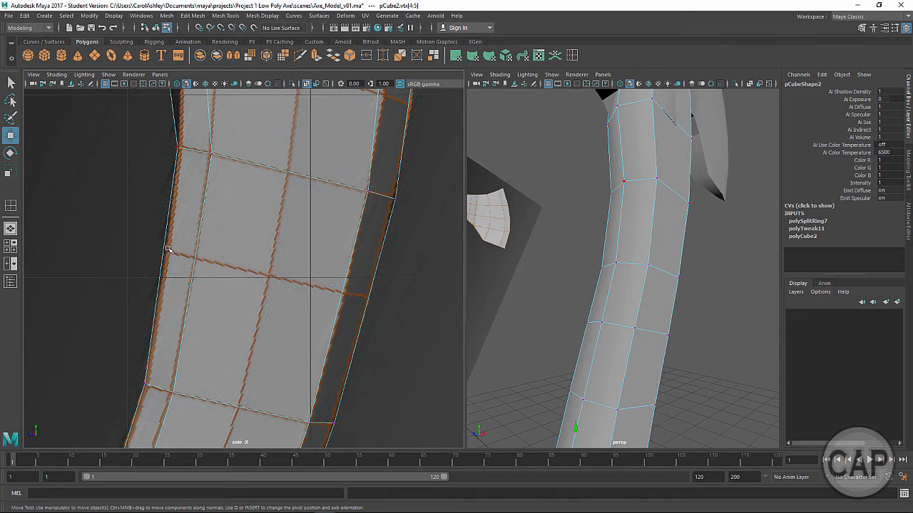
pyautogui.moveTo(174, 140); pyautogui.dragTo(196, 150)
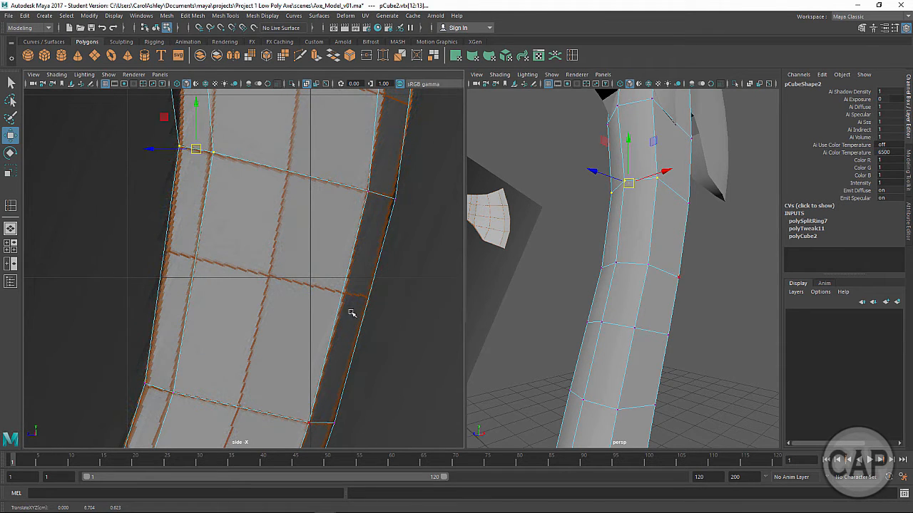
pyautogui.keyDown('alt'); pyautogui.moveTo(305, 273); pyautogui.dragTo(316, 372, button='middle'); pyautogui.keyUp('alt')
pyautogui.keyDown('alt'); pyautogui.moveTo(336, 256); pyautogui.dragTo(330, 372, button='middle'); pyautogui.keyUp('alt')
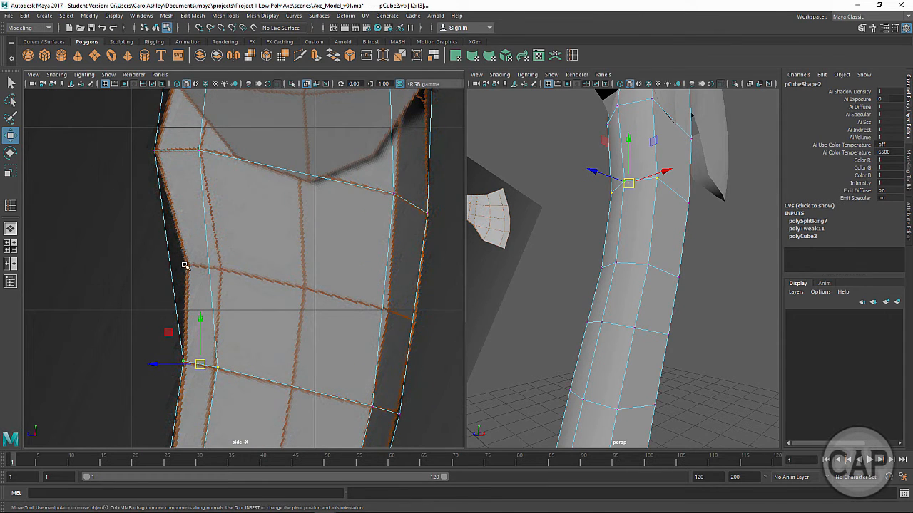
# Move the ninth row's back-side vertices inward to the reference handle's back edge above the flared end
pyautogui.keyDown('alt'); pyautogui.moveTo(307, 297); pyautogui.dragTo(206, 289, button='right'); pyautogui.keyUp('alt')
pyautogui.keyDown('alt'); pyautogui.moveTo(265, 305); pyautogui.dragTo(283, 233, button='middle'); pyautogui.keyUp('alt')
pyautogui.keyDown('alt'); pyautogui.moveTo(263, 342); pyautogui.dragTo(295, 236, button='middle'); pyautogui.keyUp('alt')
pyautogui.keyDown('alt'); pyautogui.moveTo(335, 258); pyautogui.dragTo(398, 266, button='right'); pyautogui.keyUp('alt')
pyautogui.keyDown('alt'); pyautogui.moveTo(285, 261); pyautogui.dragTo(364, 254, button='right'); pyautogui.keyUp('alt')
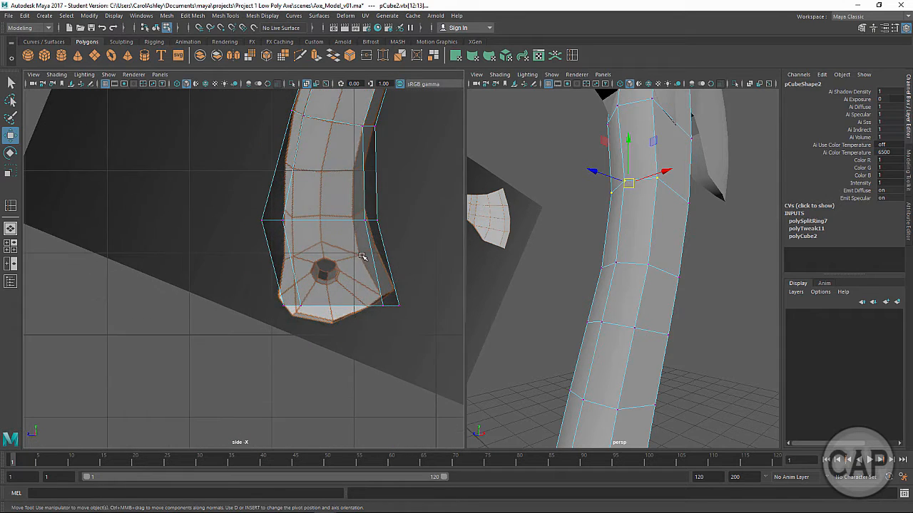
pyautogui.keyDown('alt'); pyautogui.moveTo(364, 255); pyautogui.dragTo(281, 324, button='middle'); pyautogui.keyUp('alt')
pyautogui.keyDown('alt'); pyautogui.moveTo(274, 285); pyautogui.dragTo(319, 277, button='right'); pyautogui.keyUp('alt')
pyautogui.keyDown('alt'); pyautogui.moveTo(320, 278); pyautogui.dragTo(319, 323, button='middle'); pyautogui.keyUp('alt')
pyautogui.moveTo(147, 317); pyautogui.dragTo(202, 336)
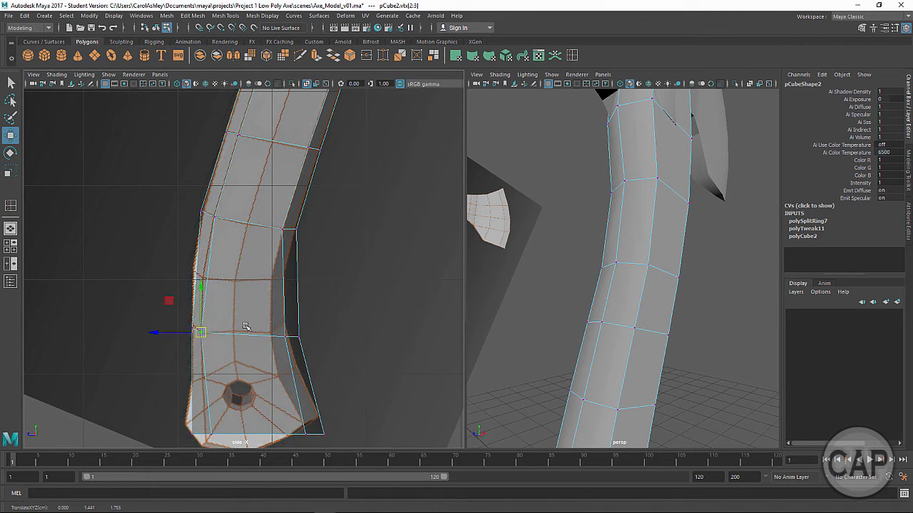
# Fit the ninth row's blade-side vertices and the bottom row's corner vertices to the reference handle's flared end
pyautogui.moveTo(257, 312); pyautogui.dragTo(284, 324)
pyautogui.keyDown('alt'); pyautogui.moveTo(363, 357); pyautogui.dragTo(407, 266, button='middle'); pyautogui.keyUp('alt')
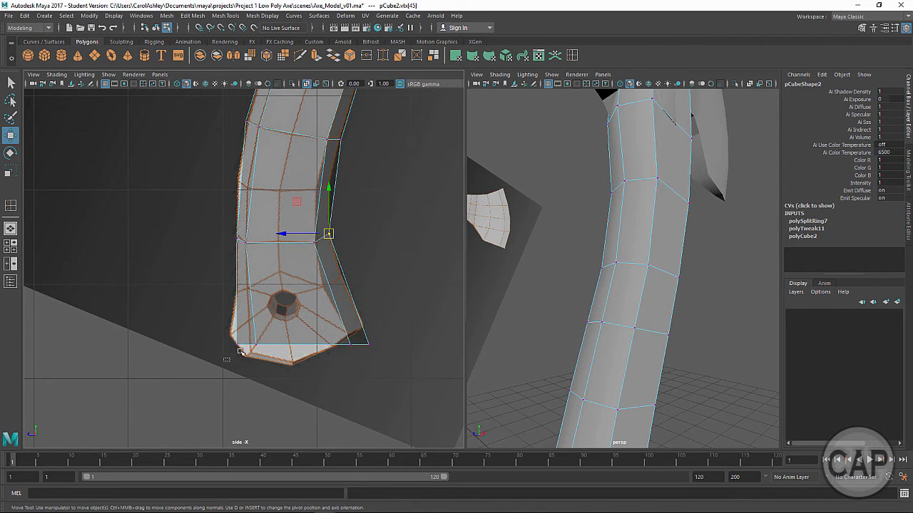
pyautogui.moveTo(240, 351)
pyautogui.mouseDown()
pyautogui.moveTo(265, 343)
pyautogui.moveTo(234, 337)
pyautogui.mouseUp()
pyautogui.moveTo(412, 308); pyautogui.dragTo(365, 330)
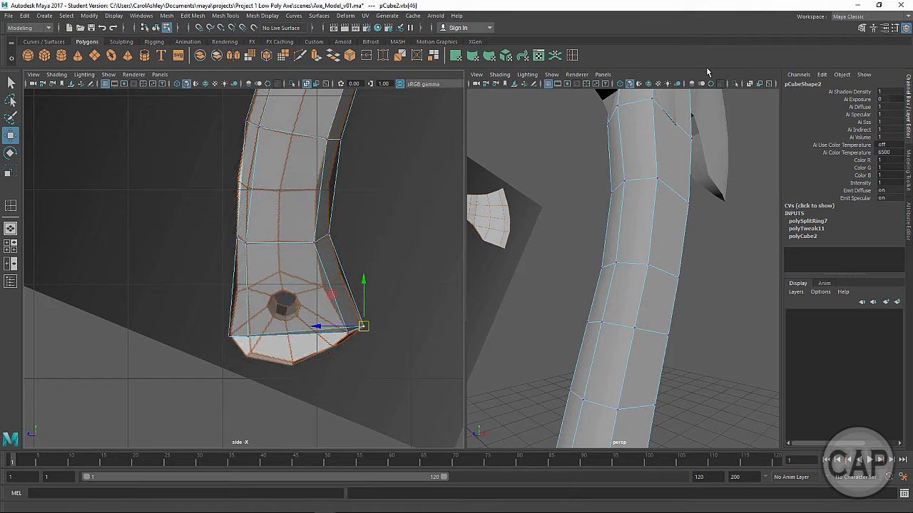
# Insert a lengthwise edge loop through the middle of the handle's sides, following the reference centre line
pyautogui.click(573, 57)
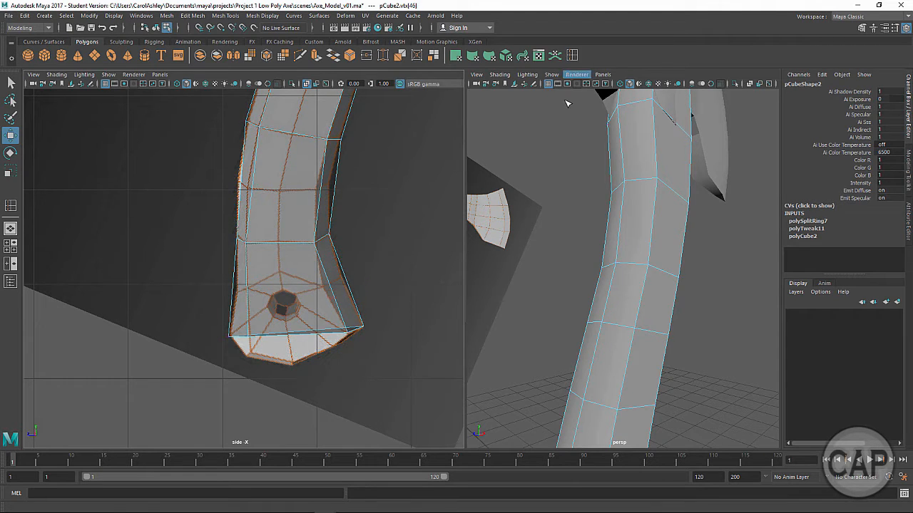
pyautogui.click(281, 193)
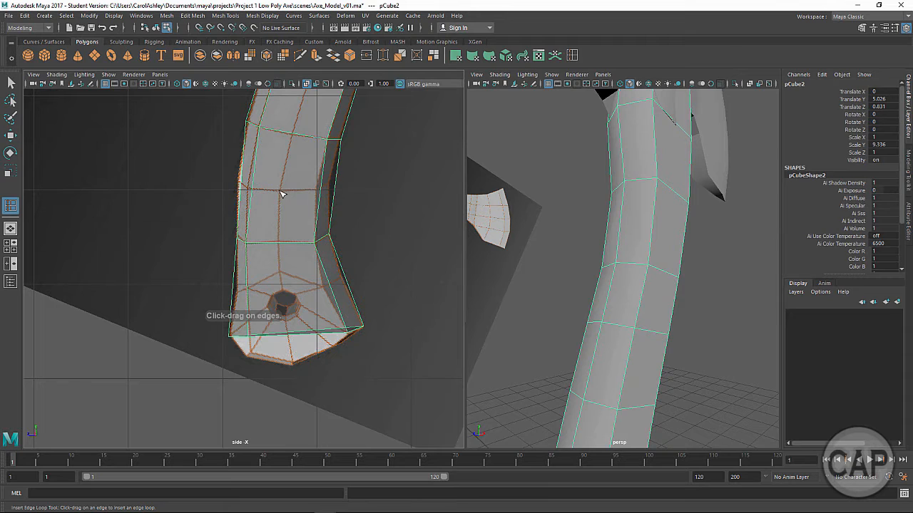
pyautogui.click(280, 244)
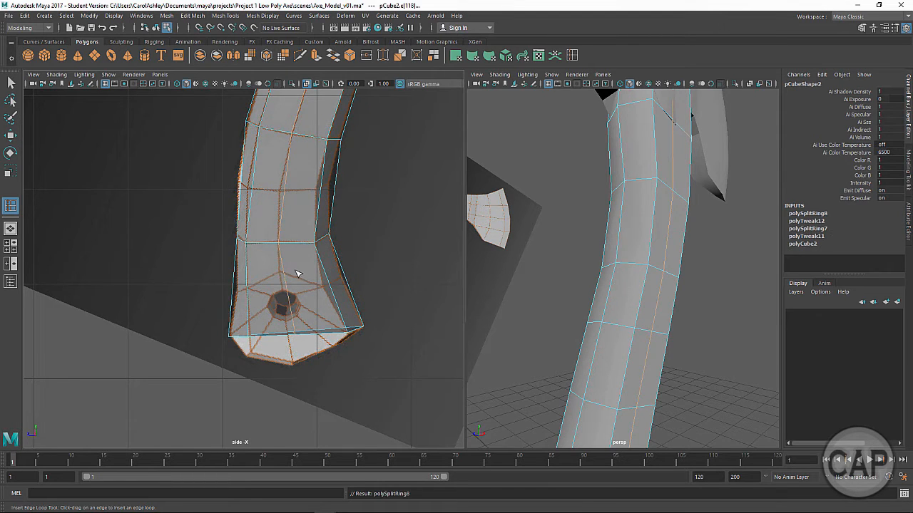
# Move the new centre loop's bottom vertices down to the lowest point of the reference handle's end
pyautogui.press('q')
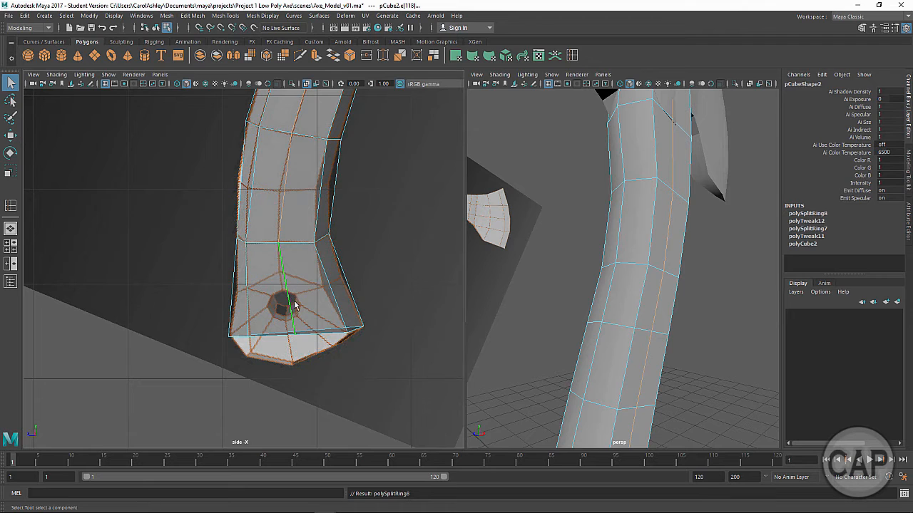
pyautogui.moveTo(286, 230); pyautogui.dragTo(240, 228, button='right')
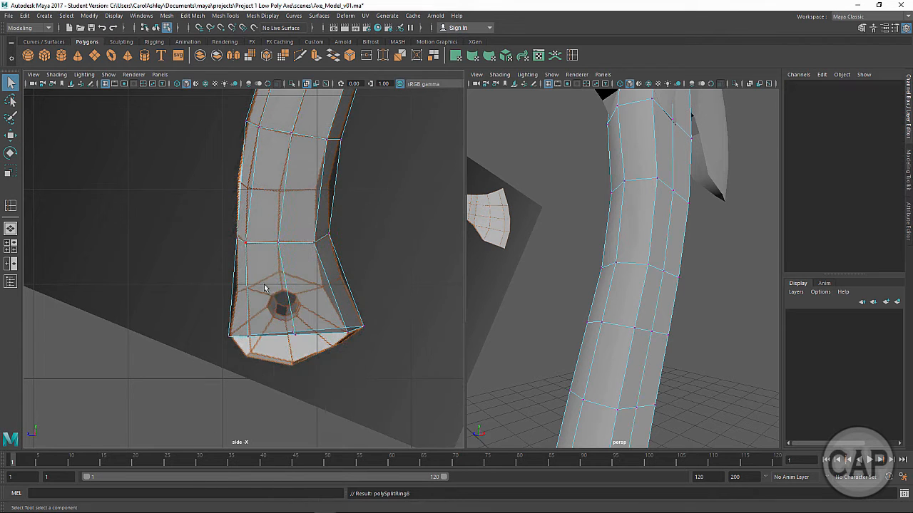
pyautogui.moveTo(277, 319); pyautogui.dragTo(292, 366)
pyautogui.press('w')
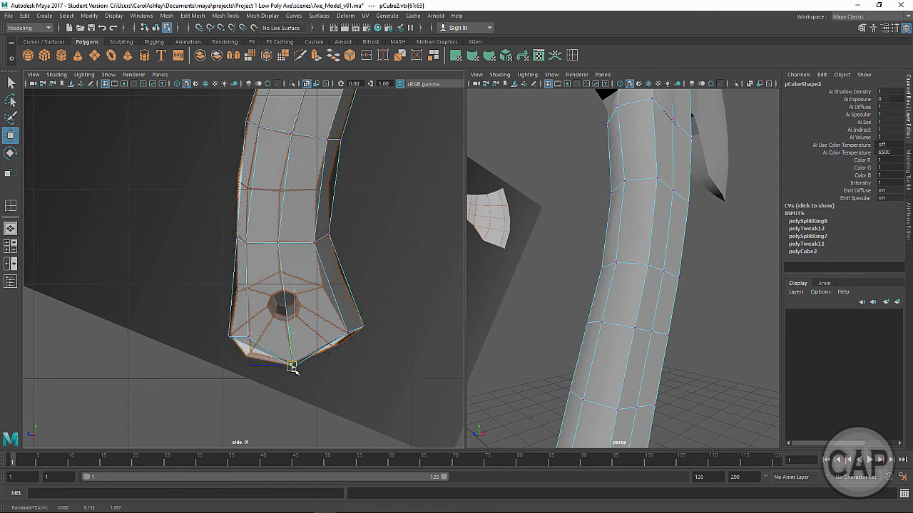
# Lower the middle vertex of the handle's bottom centre edge slightly in the perspective view
pyautogui.keyDown('alt'); pyautogui.moveTo(625, 347); pyautogui.dragTo(646, 196, button='middle'); pyautogui.keyUp('alt')
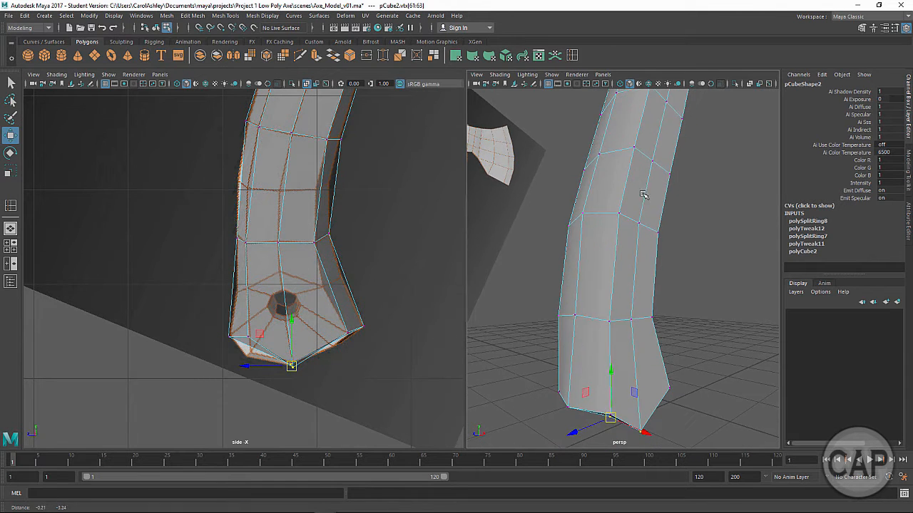
pyautogui.keyDown('alt'); pyautogui.moveTo(627, 274); pyautogui.dragTo(651, 250); pyautogui.keyUp('alt')
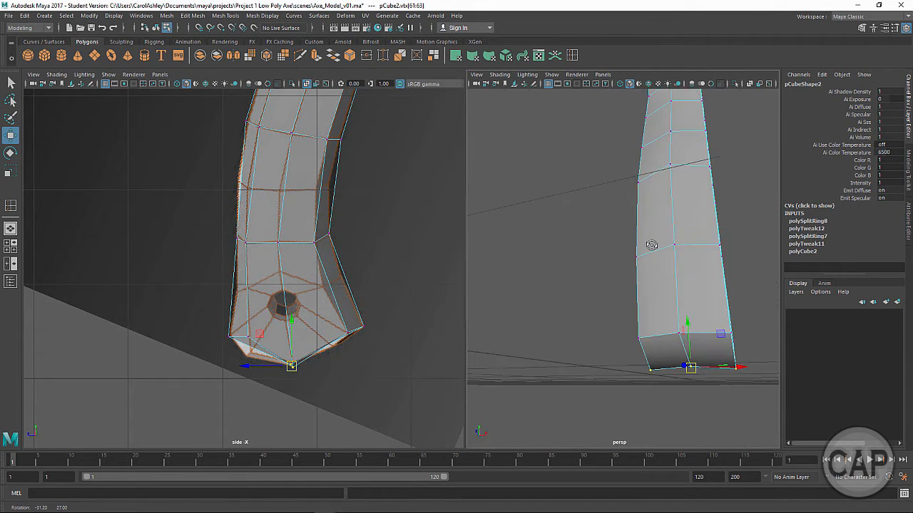
pyautogui.moveTo(689, 388)
pyautogui.keyDown('alt'); pyautogui.mouseDown()
pyautogui.moveTo(684, 376)
pyautogui.moveTo(607, 376)
pyautogui.moveTo(688, 378)
pyautogui.mouseUp(); pyautogui.keyUp('alt')
pyautogui.click(647, 358)
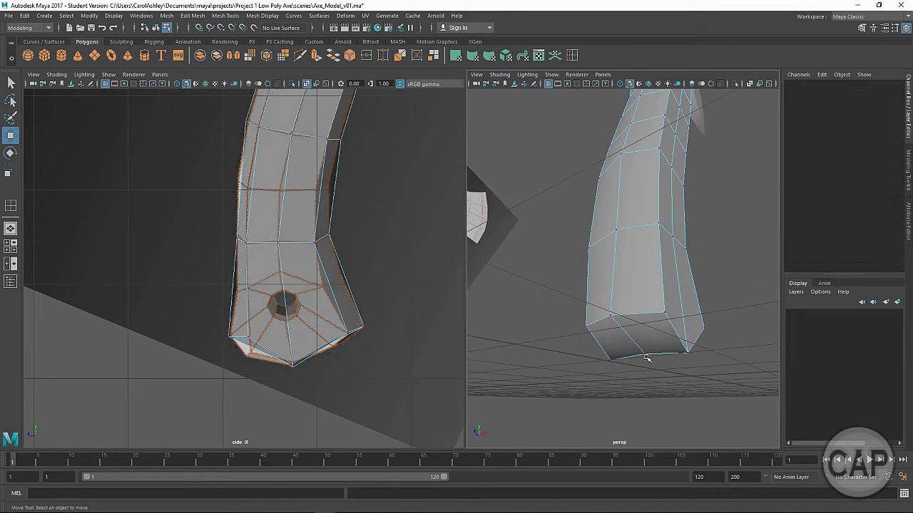
pyautogui.moveTo(646, 329); pyautogui.dragTo(646, 335)
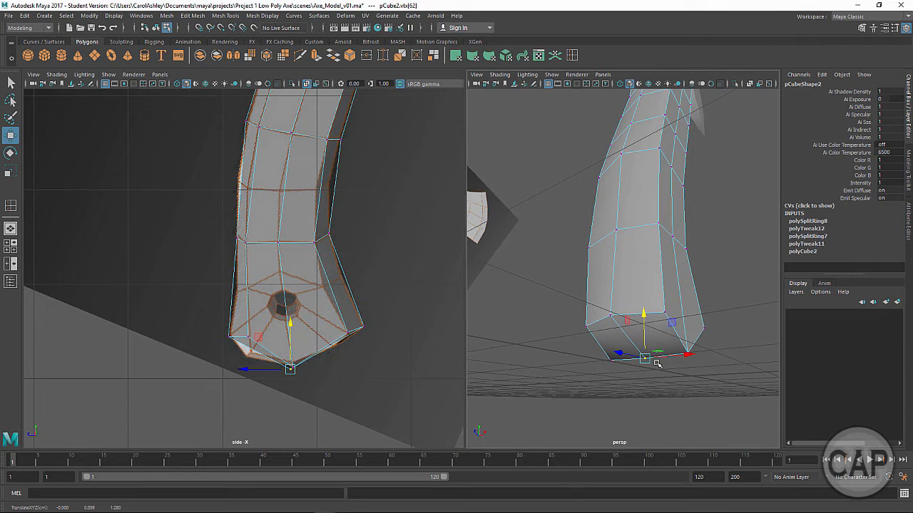
# Raise the two outer vertices of the handle's bottom centre edge to round off the underside
pyautogui.click(691, 351)
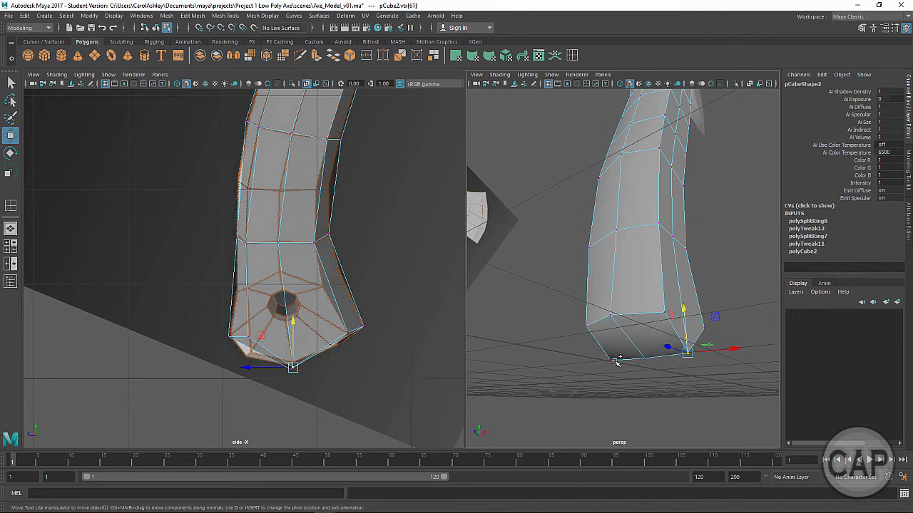
pyautogui.click(645, 357)
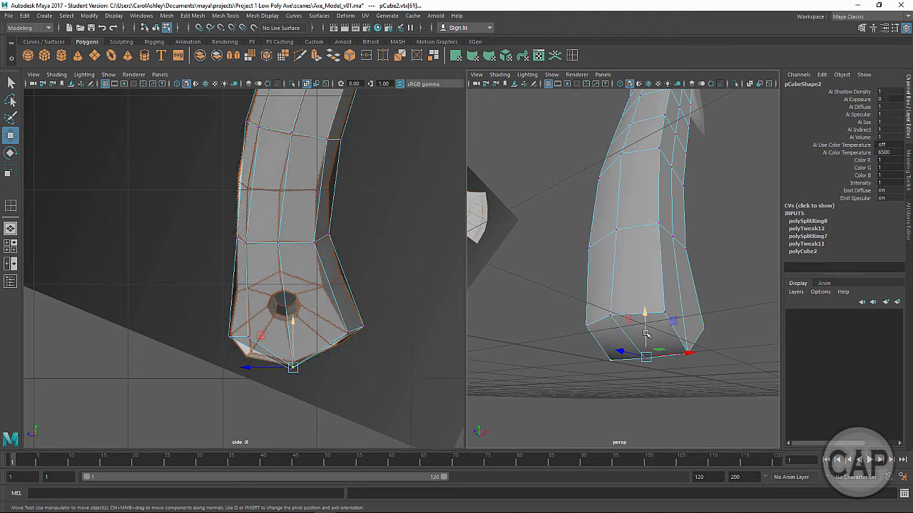
pyautogui.moveTo(646, 334); pyautogui.dragTo(647, 325)
pyautogui.moveTo(646, 324); pyautogui.dragTo(646, 325)
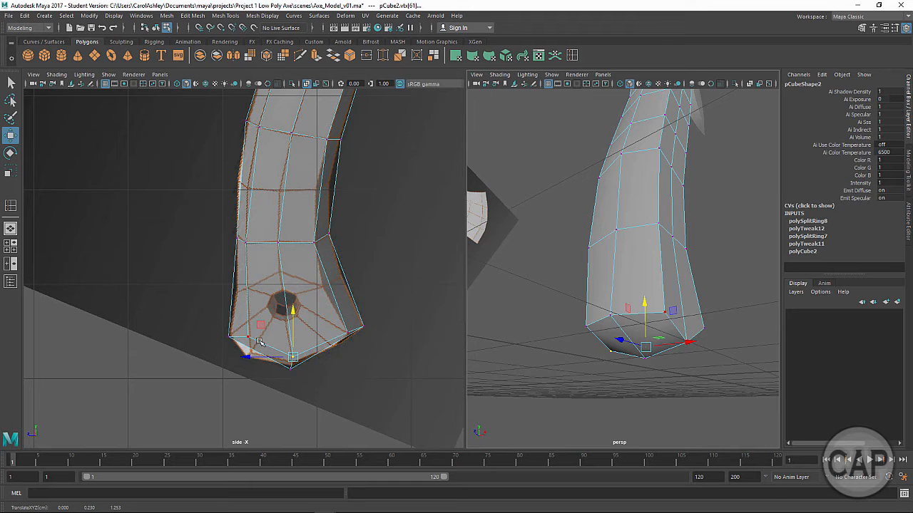
# Insert an edge loop across the handle at the lower edge of the reference axe head
pyautogui.keyDown('alt'); pyautogui.moveTo(272, 298); pyautogui.dragTo(278, 374, button='middle'); pyautogui.keyUp('alt')
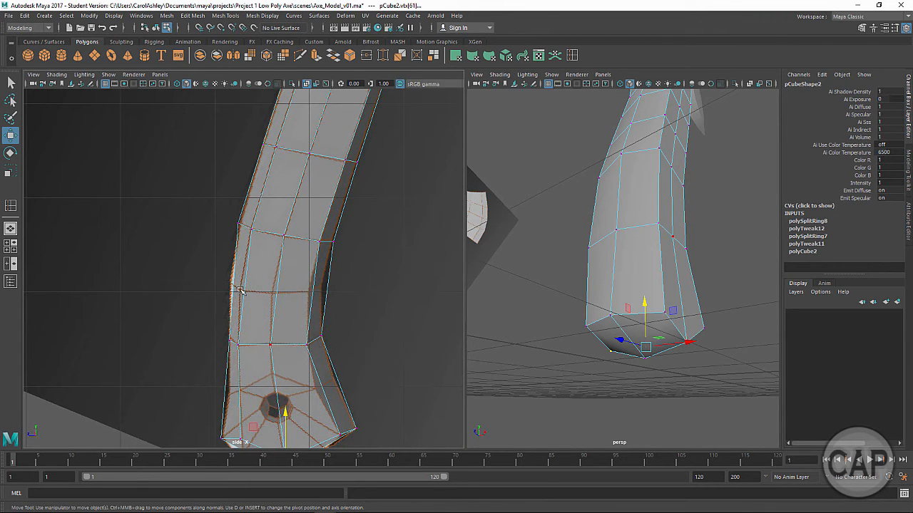
pyautogui.scroll(-4, 349, 274)
pyautogui.keyDown('alt'); pyautogui.moveTo(335, 311); pyautogui.dragTo(271, 330, button='middle'); pyautogui.keyUp('alt')
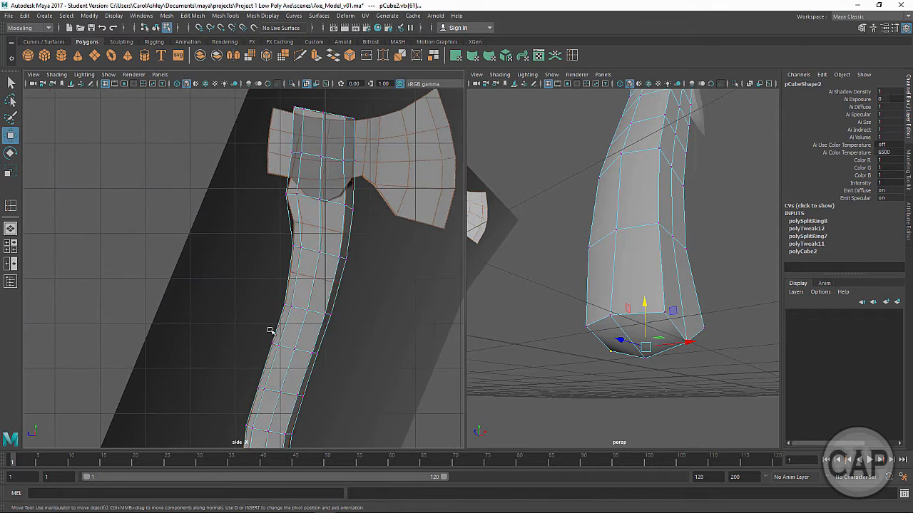
pyautogui.scroll(4, 335, 275)
pyautogui.keyDown('alt'); pyautogui.moveTo(336, 274); pyautogui.dragTo(308, 349, button='middle'); pyautogui.keyUp('alt')
pyautogui.keyDown('alt'); pyautogui.moveTo(308, 349); pyautogui.dragTo(377, 344, button='right'); pyautogui.keyUp('alt')
pyautogui.keyDown('alt'); pyautogui.moveTo(342, 350); pyautogui.dragTo(336, 333, button='middle'); pyautogui.keyUp('alt')
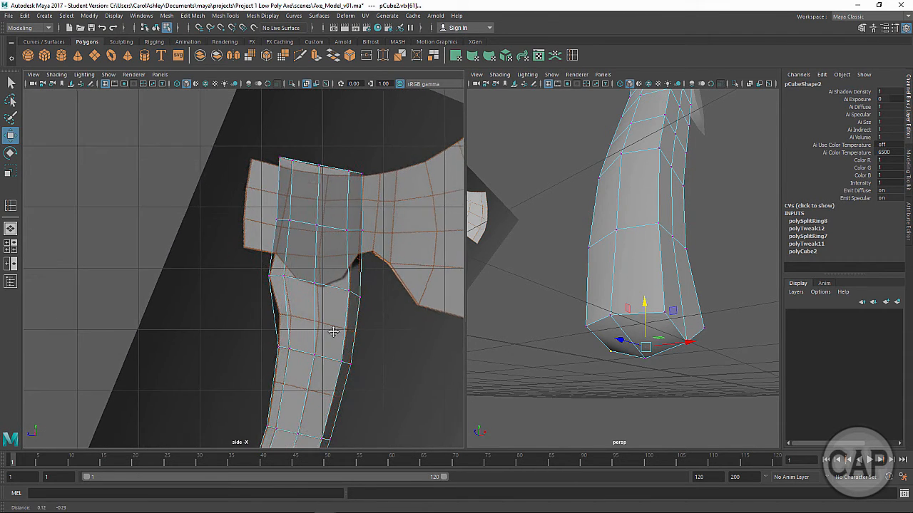
pyautogui.keyDown('alt'); pyautogui.moveTo(335, 332); pyautogui.dragTo(470, 331, button='right'); pyautogui.keyUp('alt')
pyautogui.keyDown('alt'); pyautogui.moveTo(373, 333); pyautogui.dragTo(313, 380, button='middle'); pyautogui.keyUp('alt')
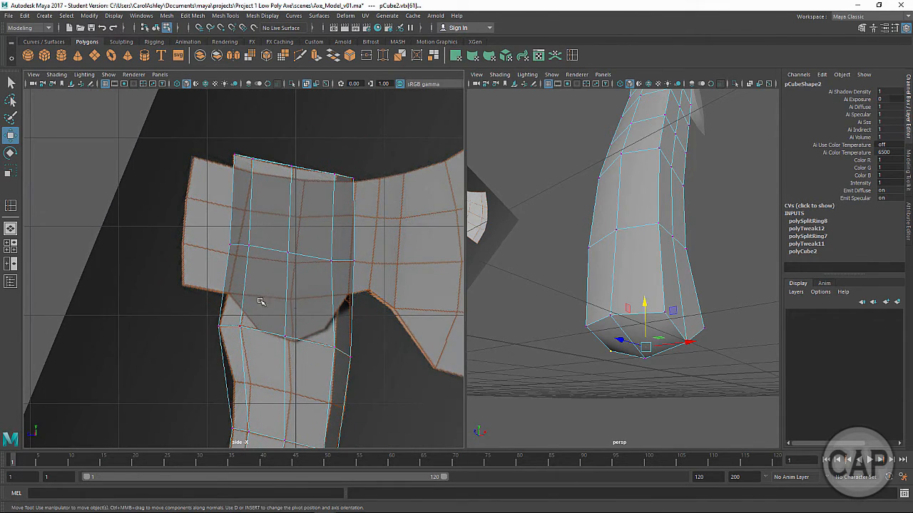
pyautogui.click(572, 58)
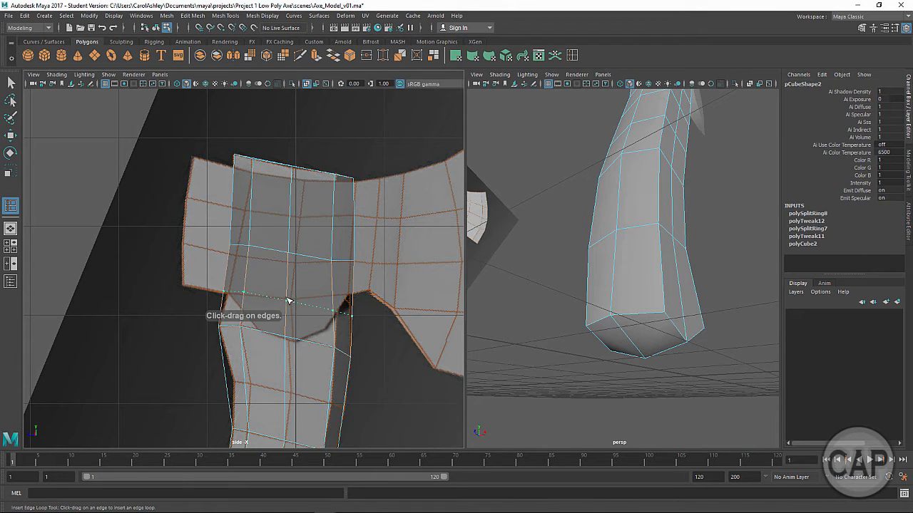
pyautogui.click(289, 304)
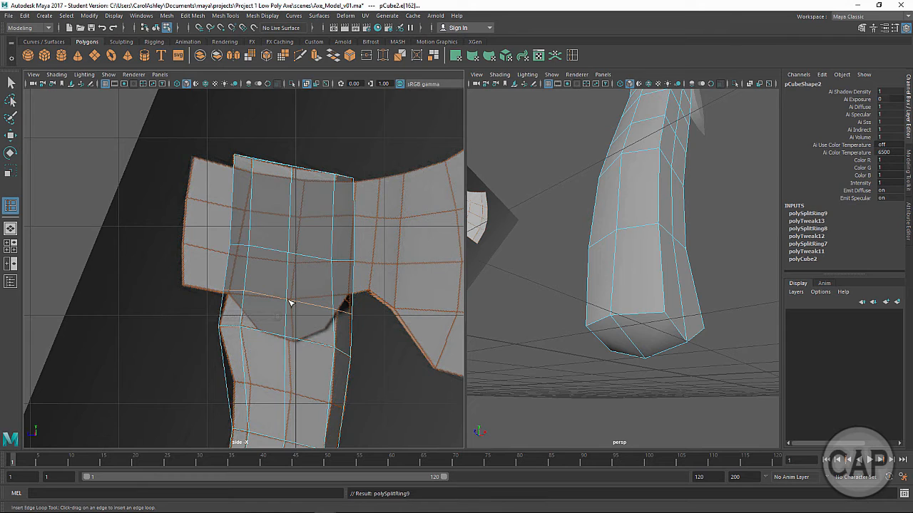
# Move the new loop's back-side vertices to the corner where the reference axe head meets the handle
pyautogui.press('q')
pyautogui.moveTo(288, 230); pyautogui.dragTo(237, 231, button='right')
pyautogui.moveTo(218, 282); pyautogui.dragTo(244, 301)
pyautogui.press('w')
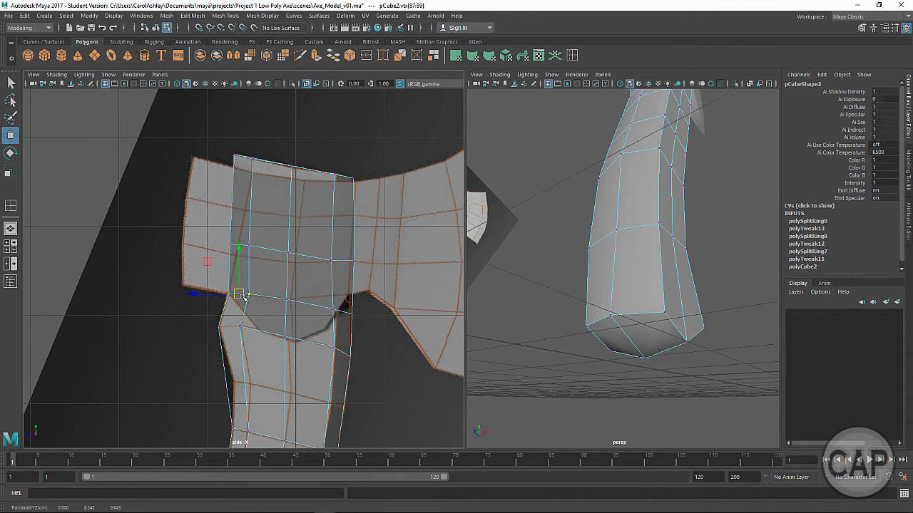
# Adjust the back and blade-side vertices of the row inside the axe head, and raise the new loop's blade-side vertices toward the head's lower edge
pyautogui.moveTo(221, 241); pyautogui.dragTo(242, 244)
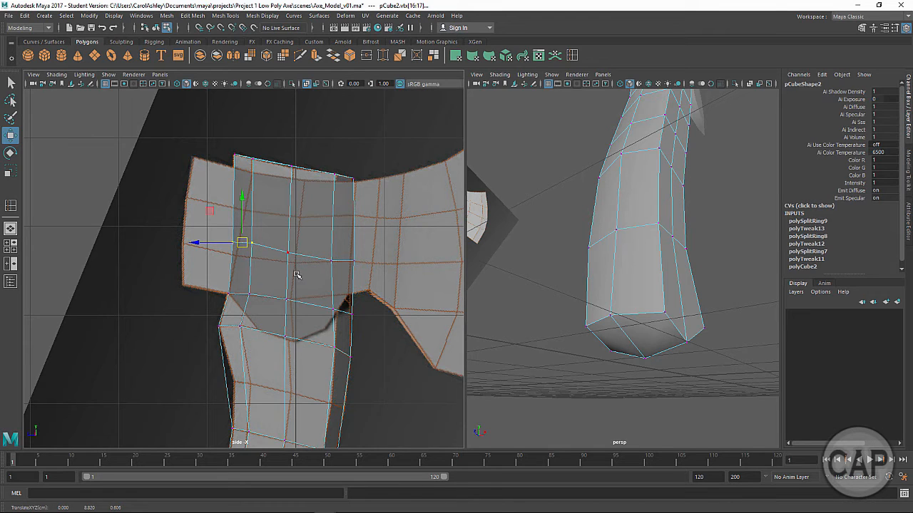
pyautogui.moveTo(305, 279); pyautogui.dragTo(340, 259)
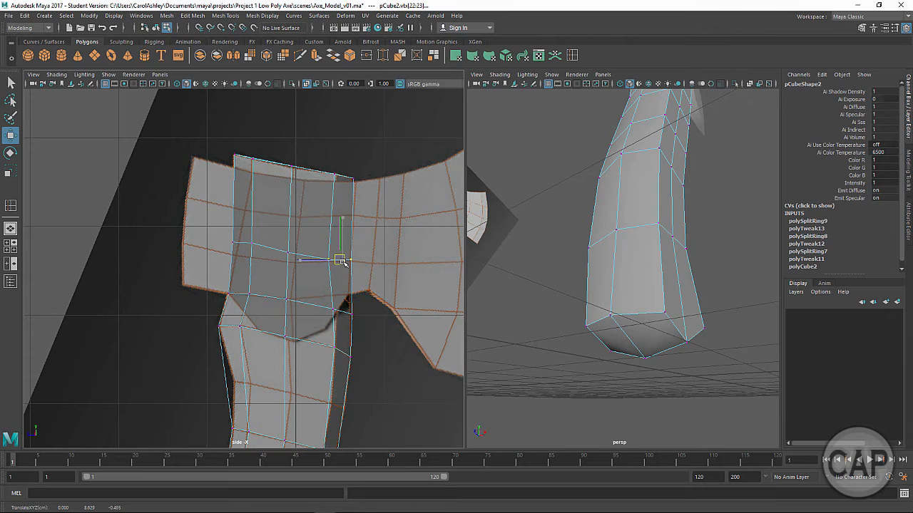
pyautogui.moveTo(317, 298); pyautogui.dragTo(340, 306)
pyautogui.keyDown('alt'); pyautogui.moveTo(393, 356); pyautogui.dragTo(387, 257, button='middle'); pyautogui.keyUp('alt')
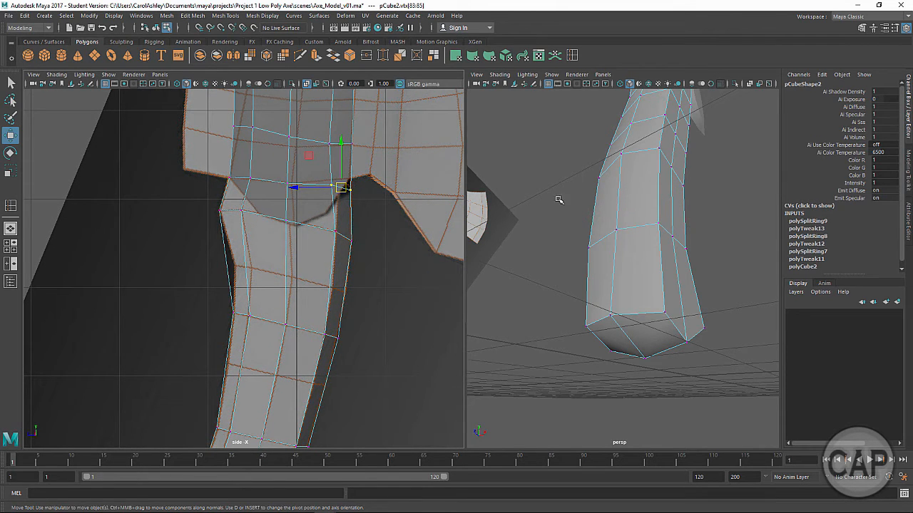
# Insert an edge loop across the handle just below the head joint and fit its back-side and centre vertices to the reference
pyautogui.press('y')
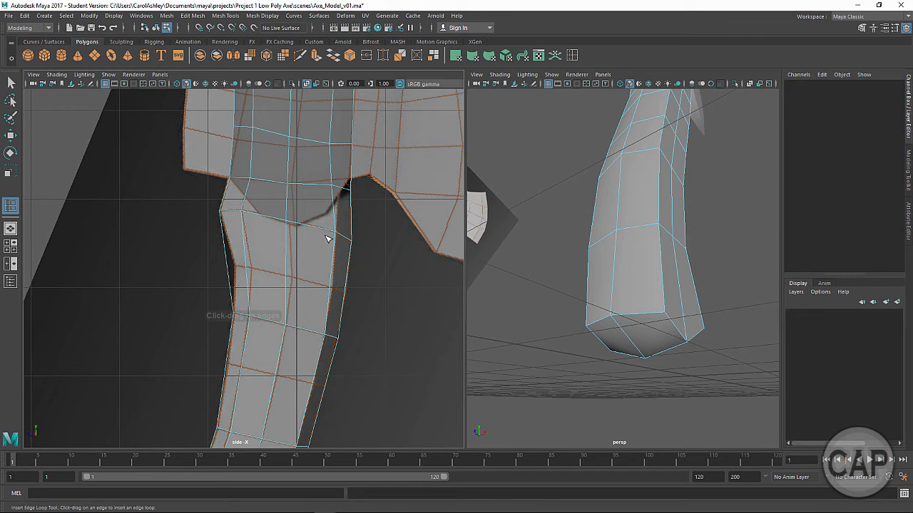
pyautogui.click(289, 278)
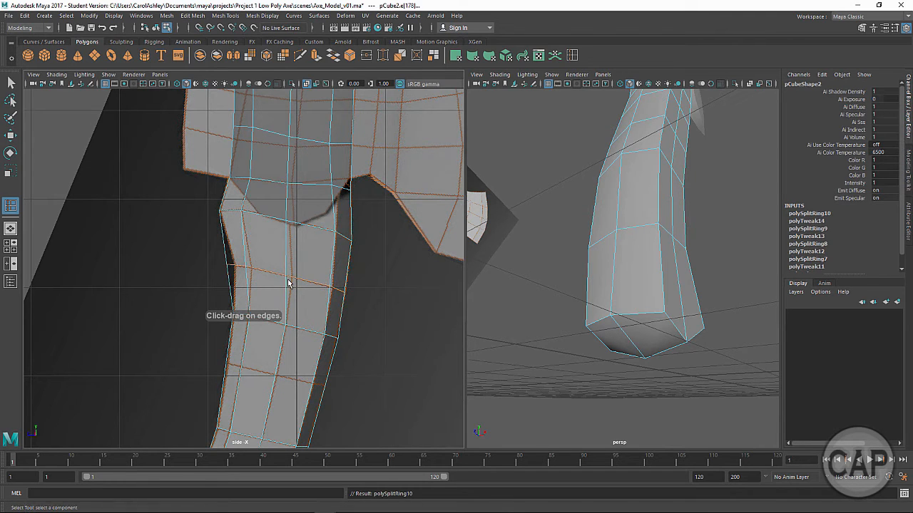
pyautogui.press('q')
pyautogui.moveTo(270, 243); pyautogui.dragTo(227, 241, button='right')
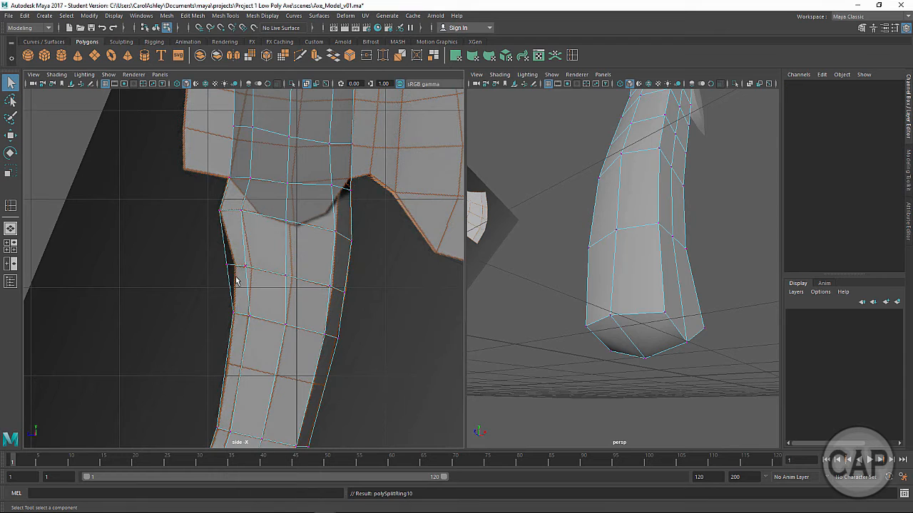
pyautogui.moveTo(218, 258); pyautogui.dragTo(293, 278)
pyautogui.press('w')
pyautogui.click(285, 276)
# Align the centre vertices of the rows at the head joint with the reference and nudge the new loop's inner blade-side vertex into line
pyautogui.click(291, 223)
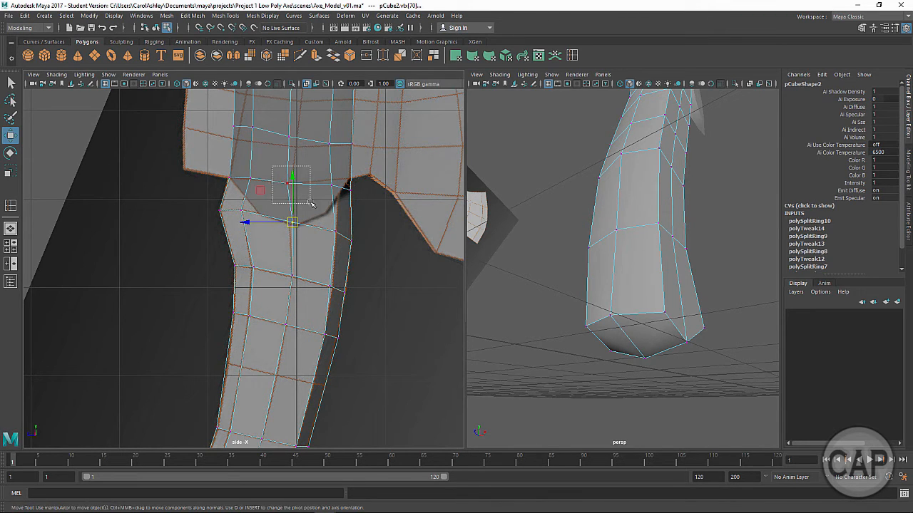
pyautogui.click(294, 183)
pyautogui.keyDown('alt'); pyautogui.moveTo(298, 187); pyautogui.dragTo(306, 274, button='middle'); pyautogui.keyUp('alt')
pyautogui.click(297, 225)
pyautogui.moveTo(298, 224); pyautogui.dragTo(309, 227)
pyautogui.keyDown('alt'); pyautogui.moveTo(333, 258); pyautogui.dragTo(330, 210, button='middle'); pyautogui.keyUp('alt')
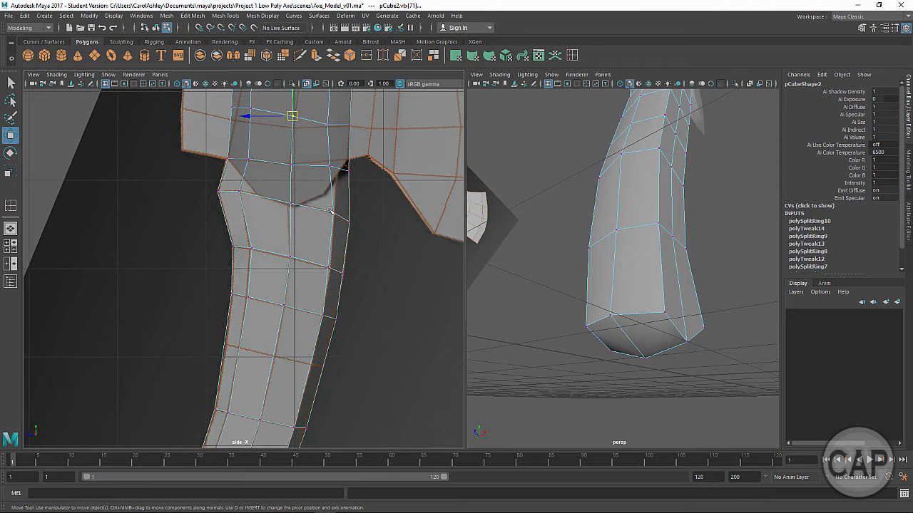
pyautogui.keyDown('alt'); pyautogui.moveTo(325, 284); pyautogui.dragTo(333, 262, button='middle'); pyautogui.keyUp('alt')
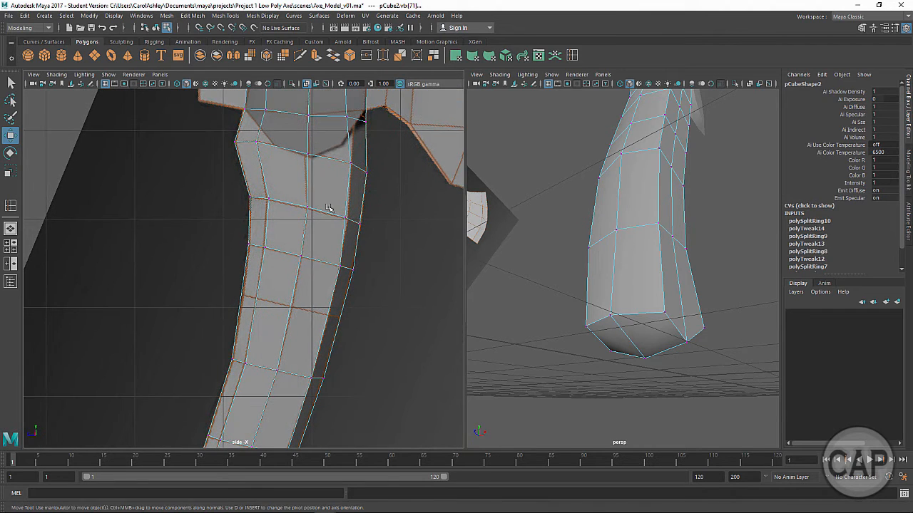
pyautogui.moveTo(346, 224); pyautogui.dragTo(347, 222)
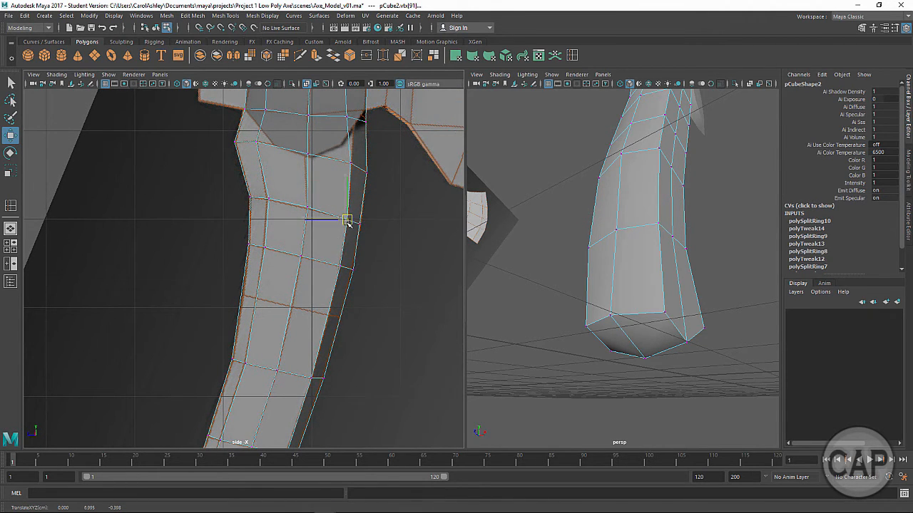
# Insert an edge loop along the reference's cross edge in the upper handle and fit its back-edge vertex to the outline
pyautogui.keyDown('alt'); pyautogui.moveTo(278, 262); pyautogui.dragTo(418, 271, button='right'); pyautogui.keyUp('alt')
pyautogui.keyDown('alt'); pyautogui.moveTo(418, 271); pyautogui.dragTo(344, 191, button='middle'); pyautogui.keyUp('alt')
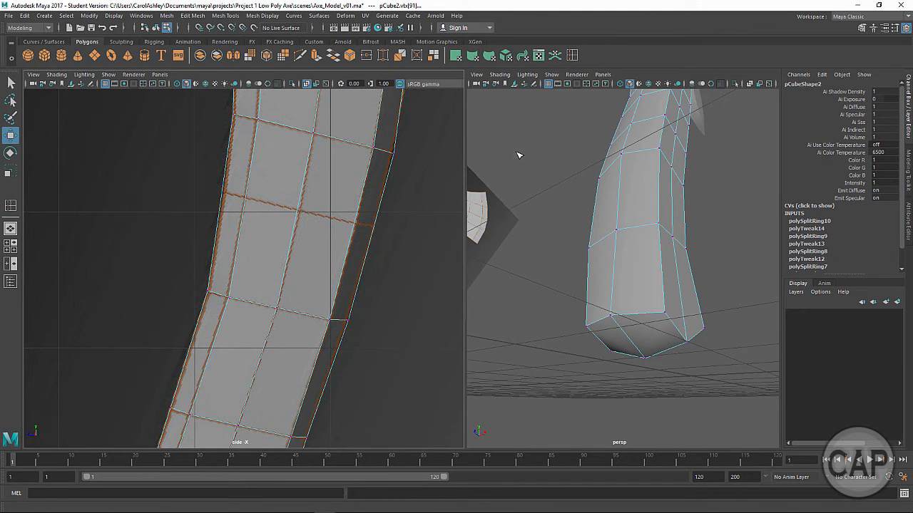
pyautogui.press('y')
pyautogui.click(299, 215)
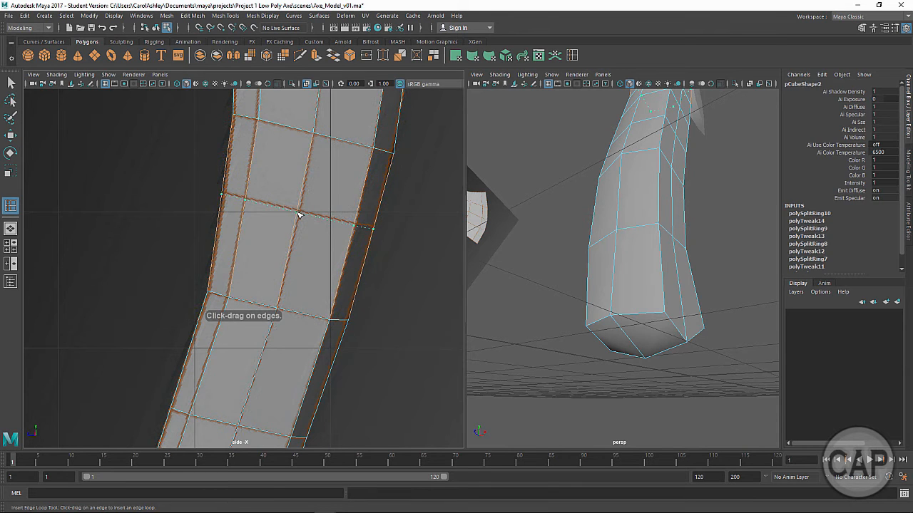
pyautogui.click(300, 216)
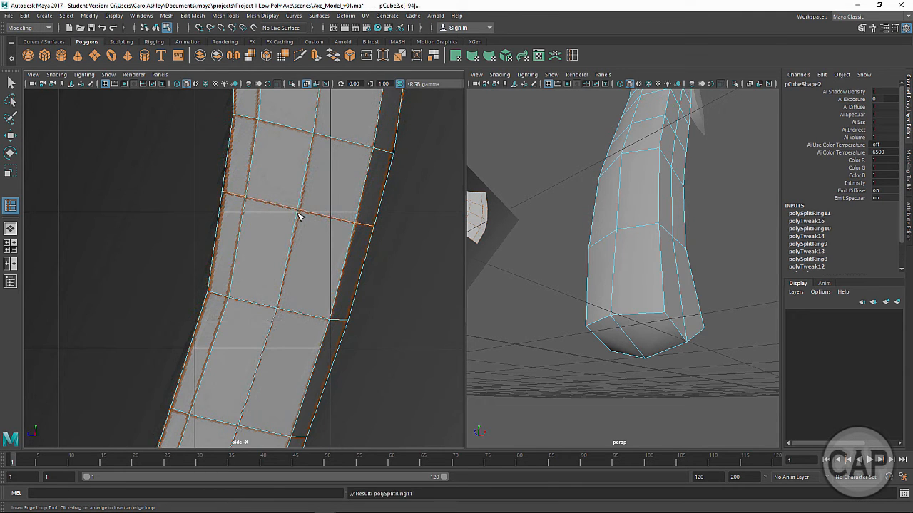
pyautogui.keyDown('alt'); pyautogui.moveTo(300, 243); pyautogui.dragTo(376, 253, button='middle'); pyautogui.keyUp('alt')
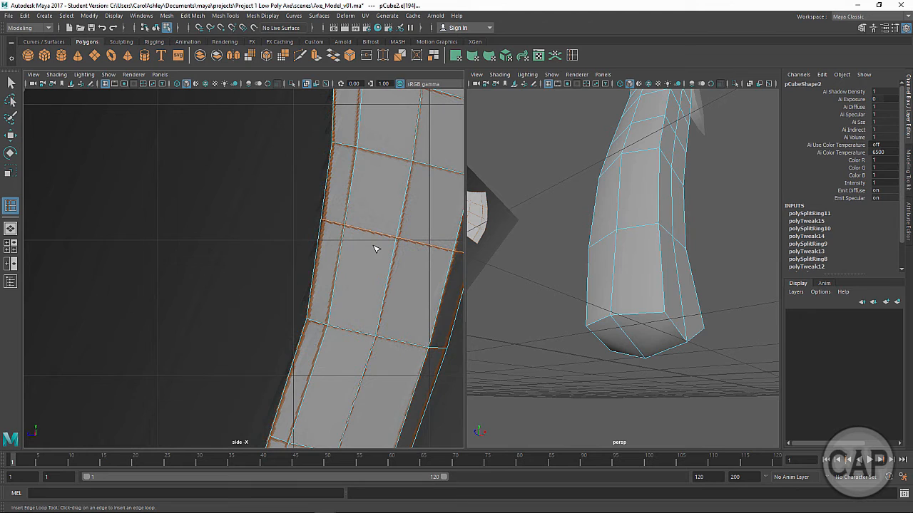
pyautogui.press('q')
pyautogui.moveTo(367, 231); pyautogui.dragTo(317, 227, button='right')
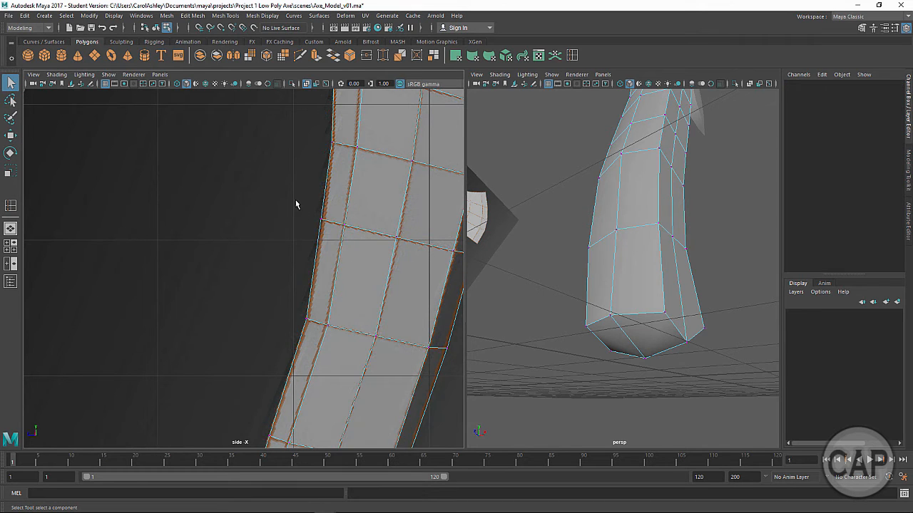
pyautogui.moveTo(296, 201); pyautogui.dragTo(324, 222)
pyautogui.press('w')
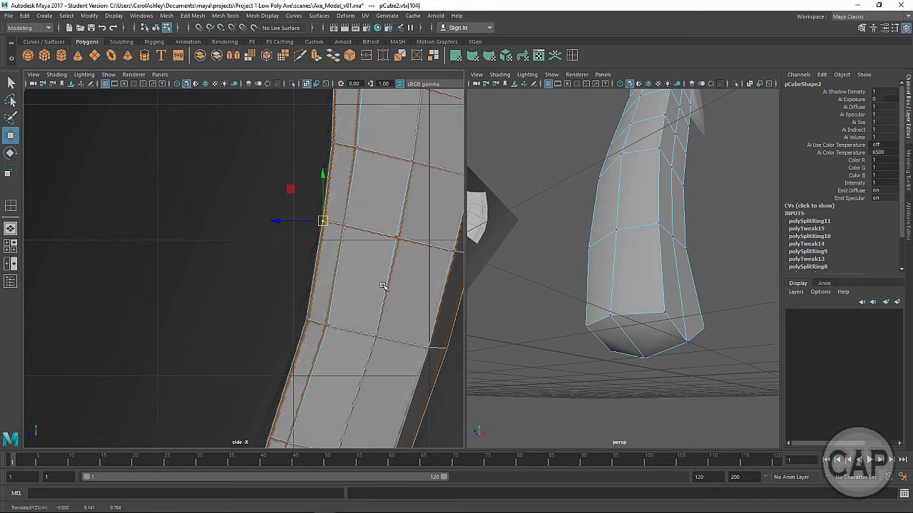
# Insert an edge loop along the reference's cross edge in the lower handle, one row above where the end flares out
pyautogui.moveTo(383, 286)
pyautogui.keyDown('alt'); pyautogui.mouseDown(button='middle')
pyautogui.moveTo(365, 247)
pyautogui.moveTo(371, 206)
pyautogui.moveTo(376, 214)
pyautogui.mouseUp(button='middle'); pyautogui.keyUp('alt')
pyautogui.moveTo(375, 322)
pyautogui.keyDown('alt'); pyautogui.mouseDown(button='middle')
pyautogui.moveTo(388, 205)
pyautogui.moveTo(373, 352)
pyautogui.mouseUp(button='middle'); pyautogui.keyUp('alt')
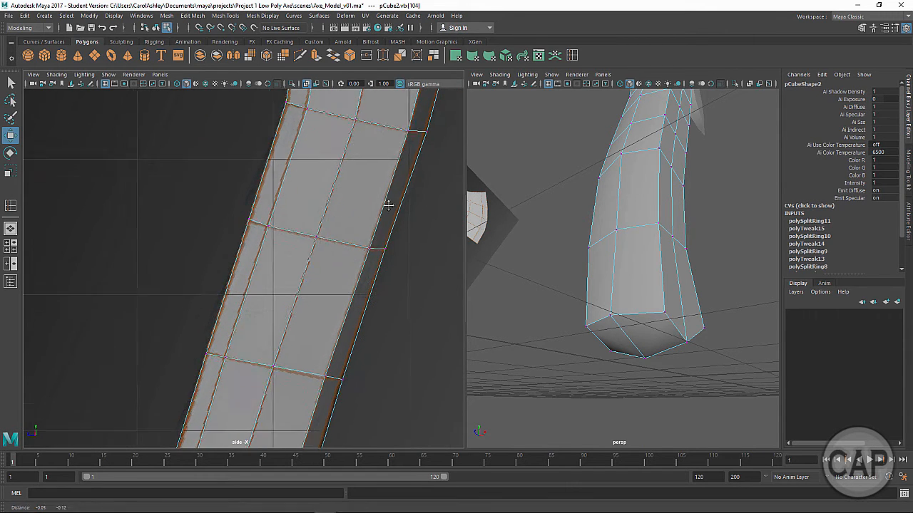
pyautogui.keyDown('alt'); pyautogui.moveTo(374, 271); pyautogui.dragTo(377, 366, button='middle'); pyautogui.keyUp('alt')
pyautogui.keyDown('alt'); pyautogui.moveTo(382, 214); pyautogui.dragTo(387, 274, button='middle'); pyautogui.keyUp('alt')
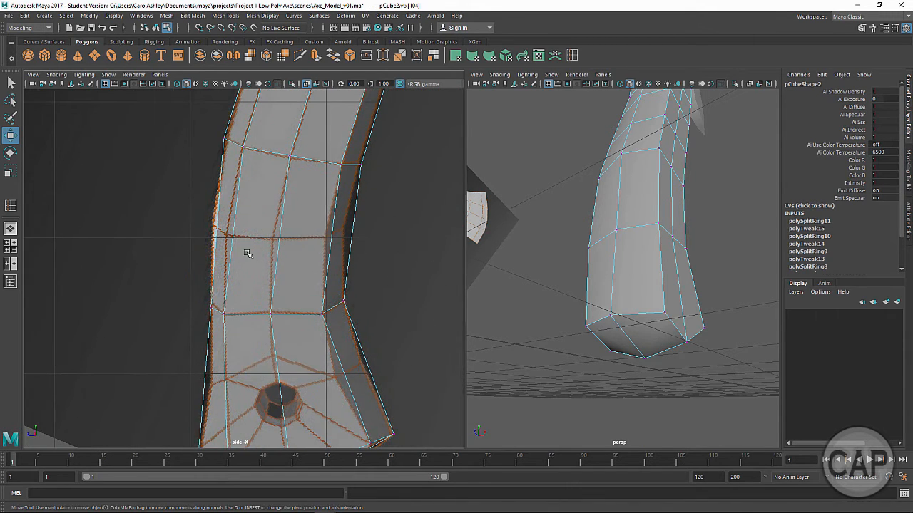
pyautogui.press('y')
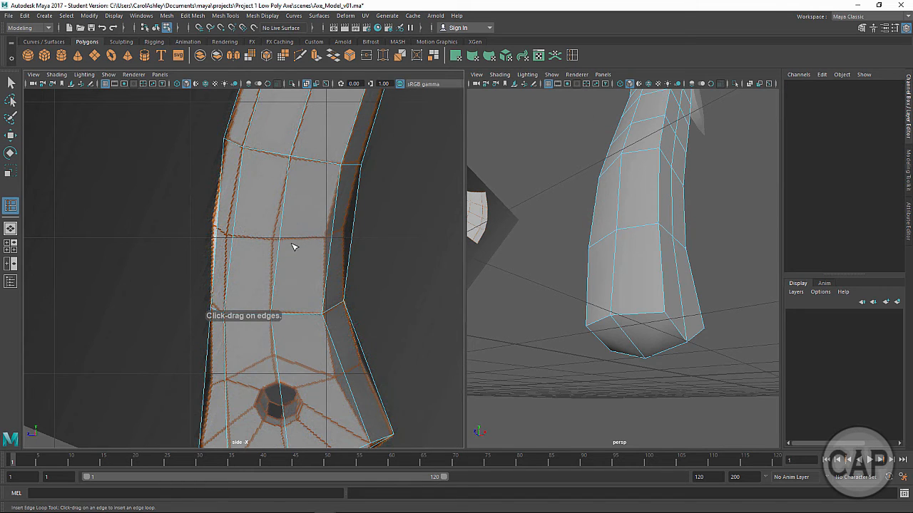
pyautogui.click(281, 244)
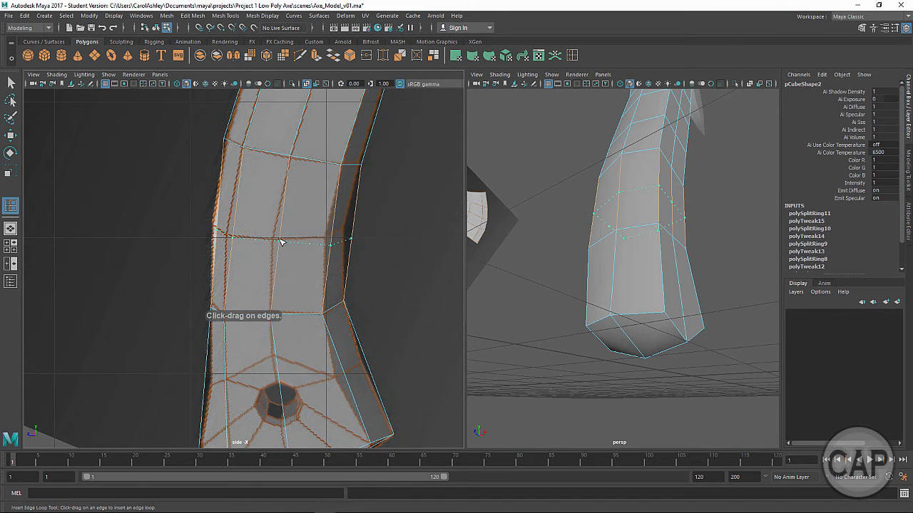
# Move the lower handle loop's back, centre and blade-side vertices onto the reference outline and edges
pyautogui.press('q')
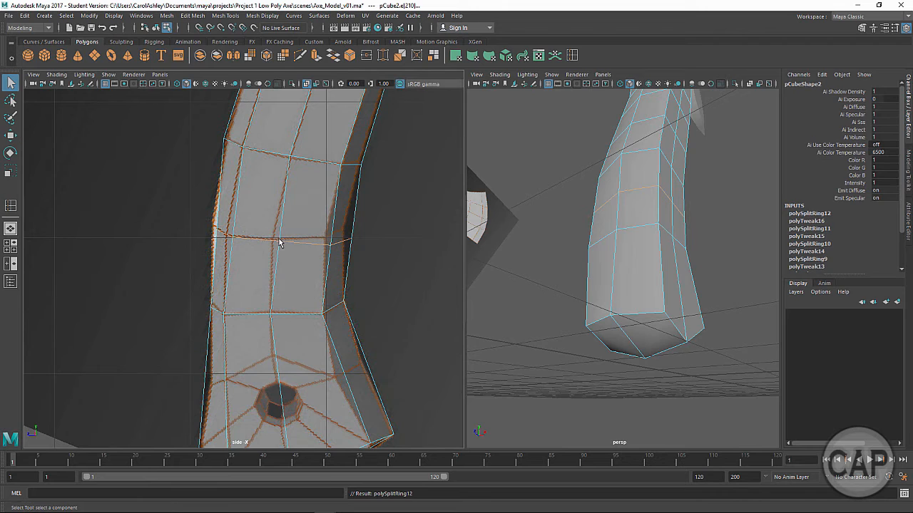
pyautogui.rightClick(279, 230)
pyautogui.click(239, 230)
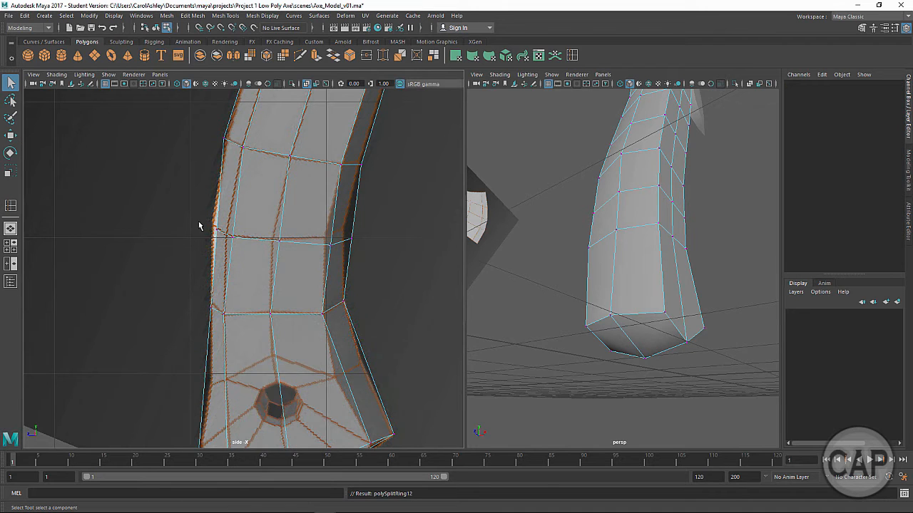
pyautogui.moveTo(199, 219); pyautogui.dragTo(220, 234)
pyautogui.press('w')
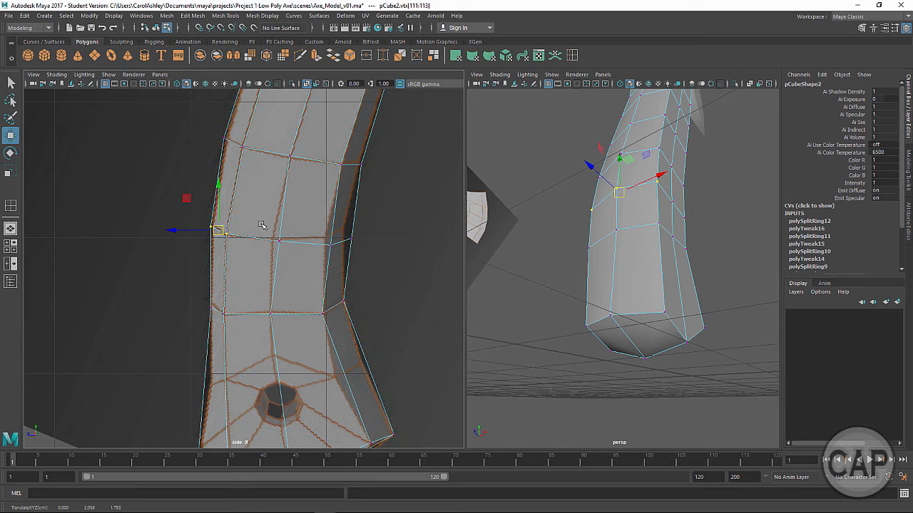
pyautogui.click(275, 239)
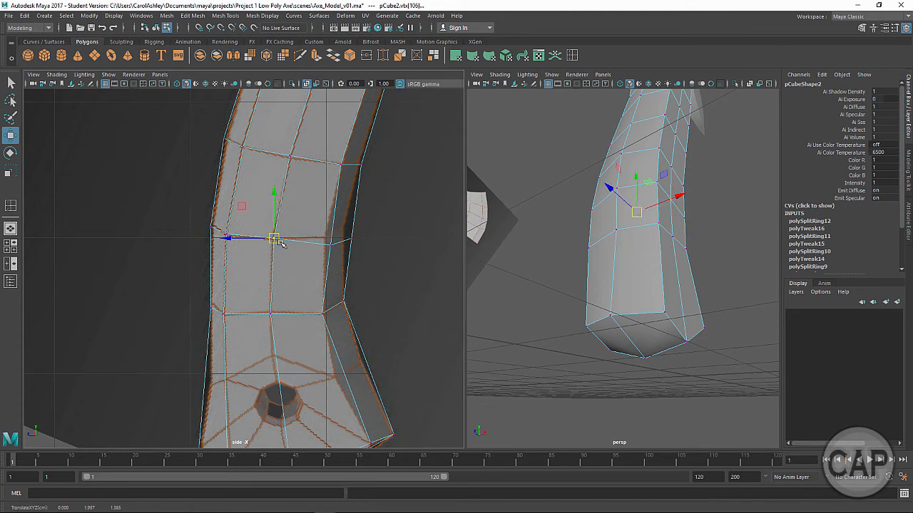
pyautogui.moveTo(362, 227); pyautogui.dragTo(336, 240)
pyautogui.click(322, 237)
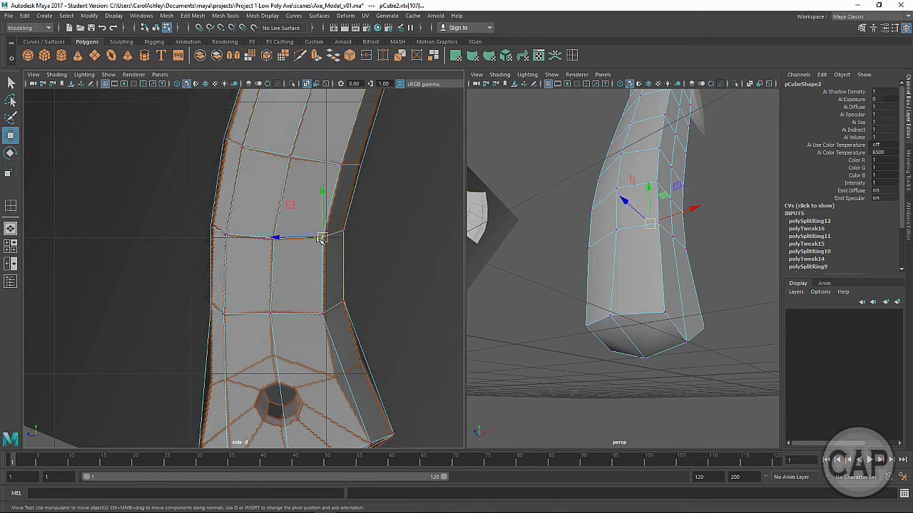
# Insert an edge loop across the flared end of the handle at the upper edge of the reference hole
pyautogui.keyDown('alt'); pyautogui.moveTo(387, 326); pyautogui.dragTo(386, 262, button='middle'); pyautogui.keyUp('alt')
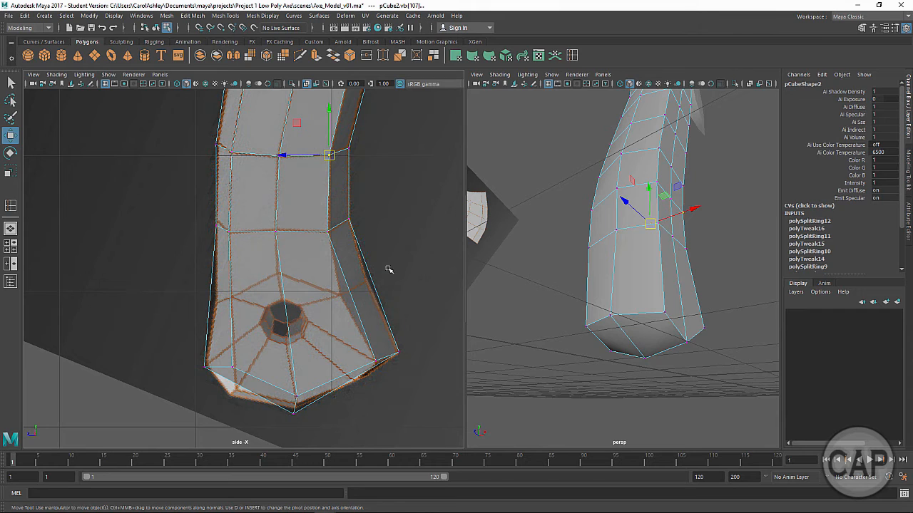
pyautogui.click(572, 55)
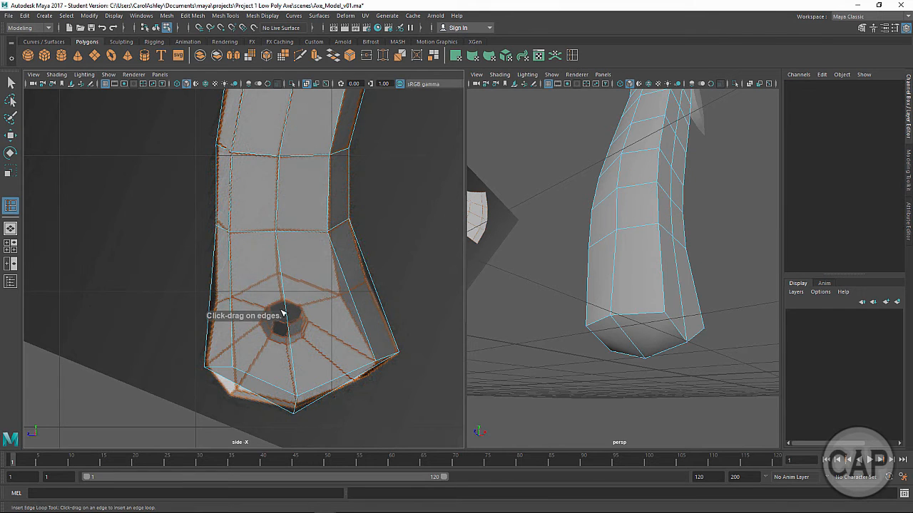
pyautogui.click(286, 307)
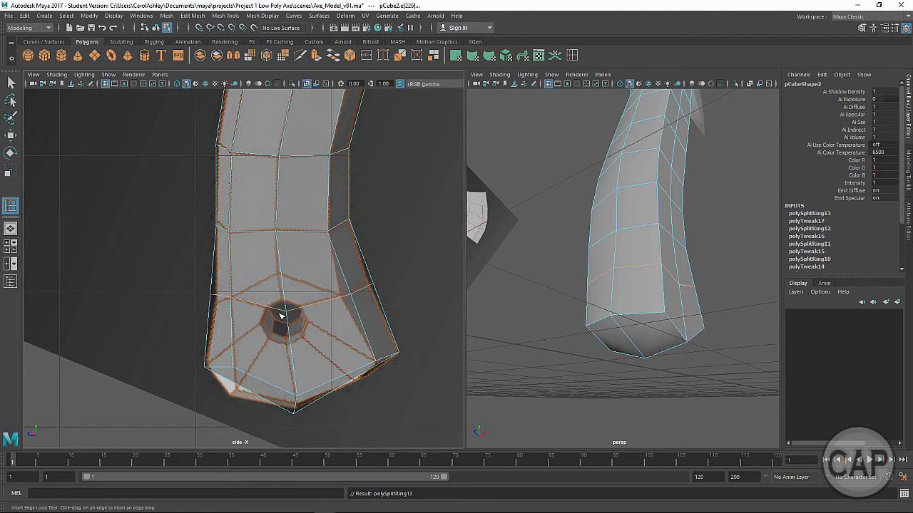
# Fit the flared end loop's back, centre and blade-side vertices to the reference outline around the hole
pyautogui.press('w')
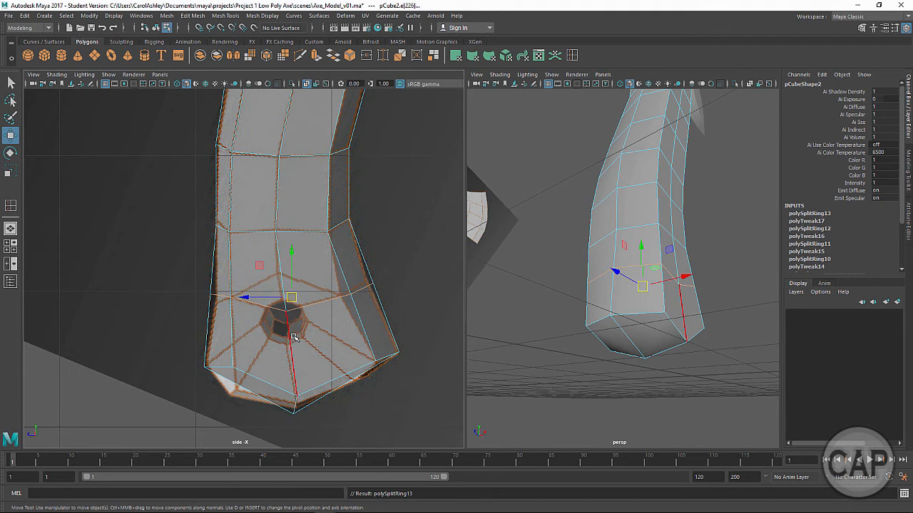
pyautogui.press('q')
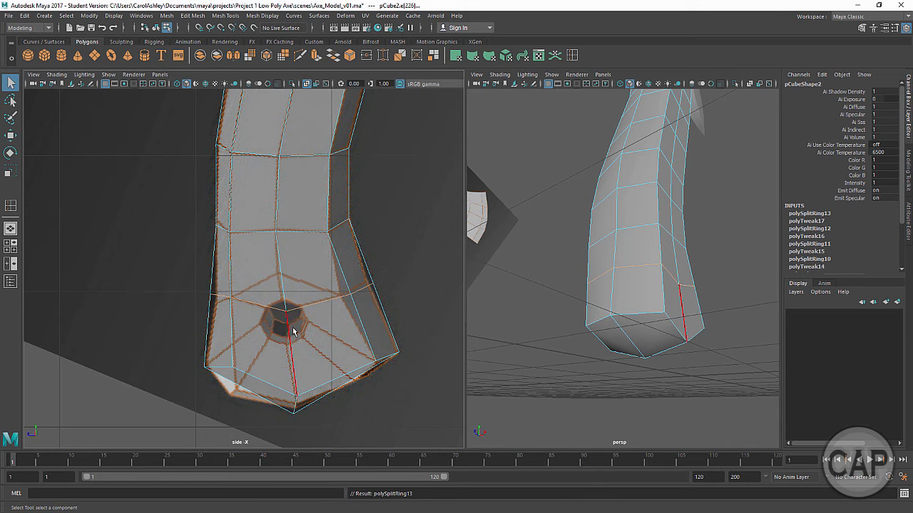
pyautogui.moveTo(292, 229); pyautogui.dragTo(239, 231, button='right')
pyautogui.moveTo(189, 274); pyautogui.dragTo(286, 301)
pyautogui.press('w')
pyautogui.moveTo(315, 274)
pyautogui.mouseDown()
pyautogui.moveTo(398, 310)
pyautogui.moveTo(353, 290)
pyautogui.mouseUp()
pyautogui.moveTo(384, 260)
pyautogui.mouseDown()
pyautogui.moveTo(370, 295)
pyautogui.moveTo(369, 286)
pyautogui.mouseUp()
# Inspect the whole handle and its flared end in 3D, comparing the shape with the reference axe
pyautogui.keyDown('alt'); pyautogui.moveTo(586, 305); pyautogui.dragTo(543, 334); pyautogui.keyUp('alt')
pyautogui.keyDown('alt'); pyautogui.moveTo(428, 318); pyautogui.dragTo(350, 389, button='right'); pyautogui.keyUp('alt')
pyautogui.keyDown('alt'); pyautogui.moveTo(592, 298); pyautogui.dragTo(551, 382, button='right'); pyautogui.keyUp('alt')
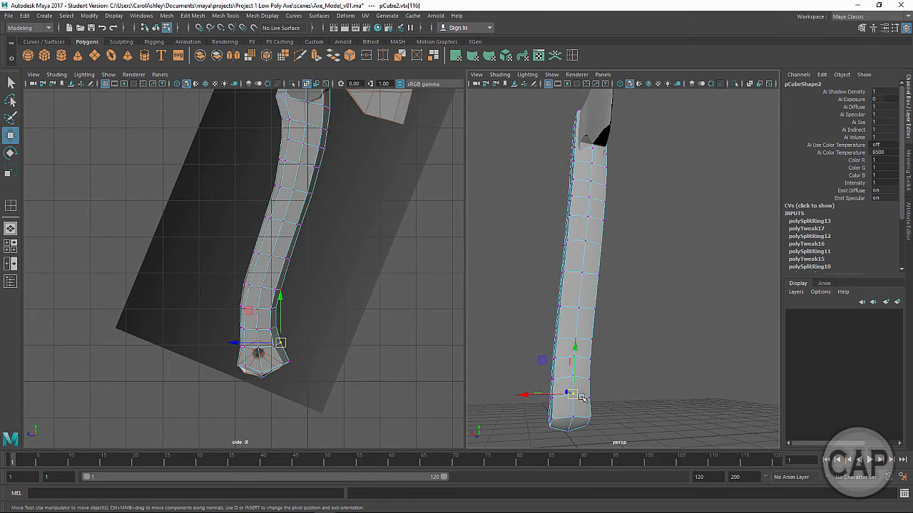
pyautogui.keyDown('alt'); pyautogui.moveTo(591, 224); pyautogui.dragTo(584, 172); pyautogui.keyUp('alt')
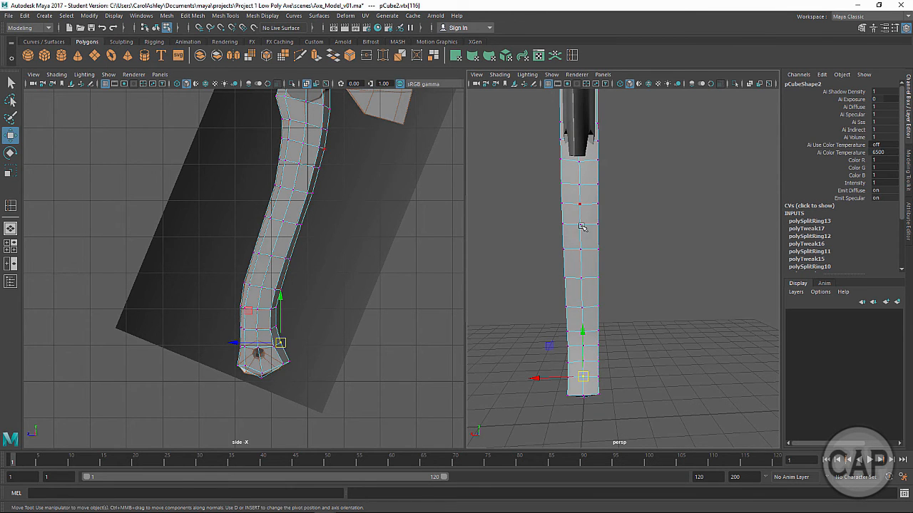
pyautogui.keyDown('alt'); pyautogui.moveTo(576, 290); pyautogui.dragTo(615, 304); pyautogui.keyUp('alt')
pyautogui.keyDown('alt'); pyautogui.moveTo(616, 304); pyautogui.dragTo(746, 319, button='right'); pyautogui.keyUp('alt')
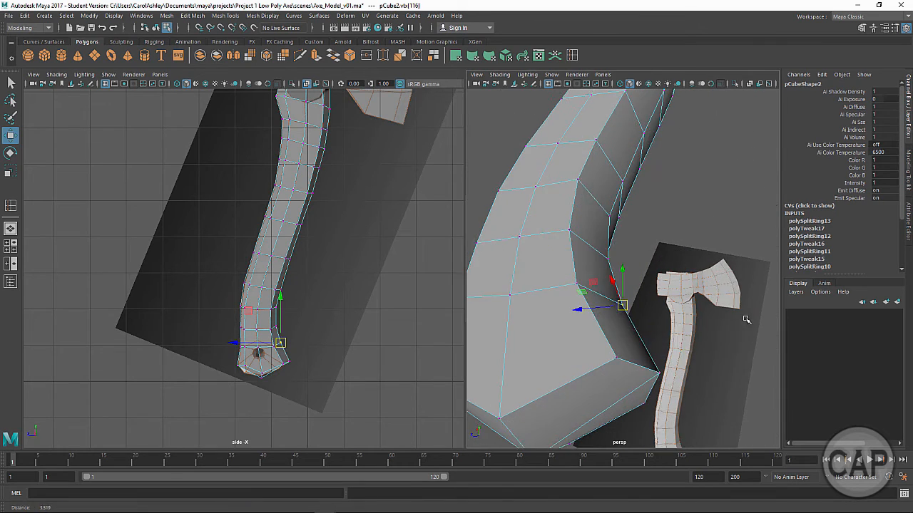
pyautogui.keyDown('alt'); pyautogui.moveTo(746, 320); pyautogui.dragTo(686, 320); pyautogui.keyUp('alt')
# Lower the blade-side corner vertex of the handle's end and shift the adjacent side-face vertex slightly toward the back, checking against the reference
pyautogui.click(711, 322)
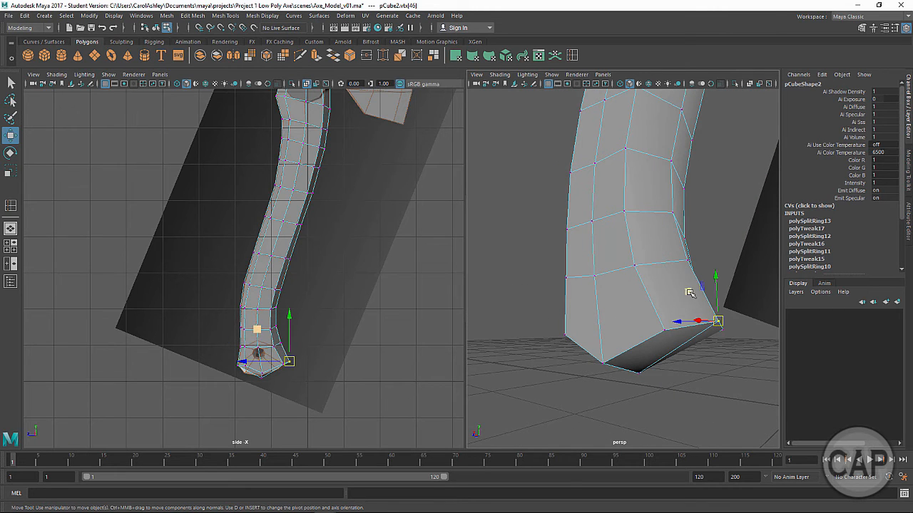
pyautogui.keyDown('alt'); pyautogui.moveTo(651, 362); pyautogui.dragTo(697, 357); pyautogui.keyUp('alt')
pyautogui.keyDown('alt'); pyautogui.moveTo(697, 357); pyautogui.dragTo(589, 327, button='middle'); pyautogui.keyUp('alt')
pyautogui.keyDown('alt'); pyautogui.moveTo(589, 327); pyautogui.dragTo(623, 319); pyautogui.keyUp('alt')
pyautogui.moveTo(631, 266); pyautogui.dragTo(630, 280)
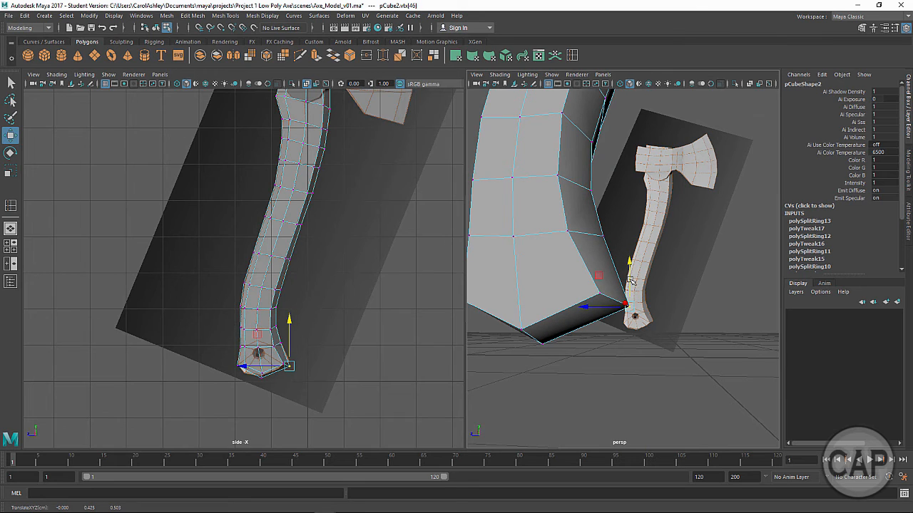
pyautogui.moveTo(602, 309); pyautogui.dragTo(603, 305)
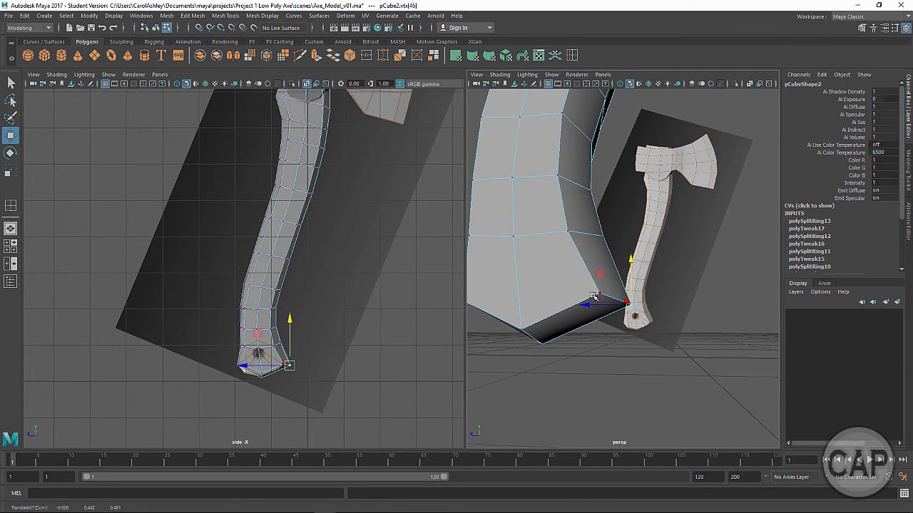
pyautogui.click(595, 291)
pyautogui.moveTo(577, 293); pyautogui.dragTo(573, 294)
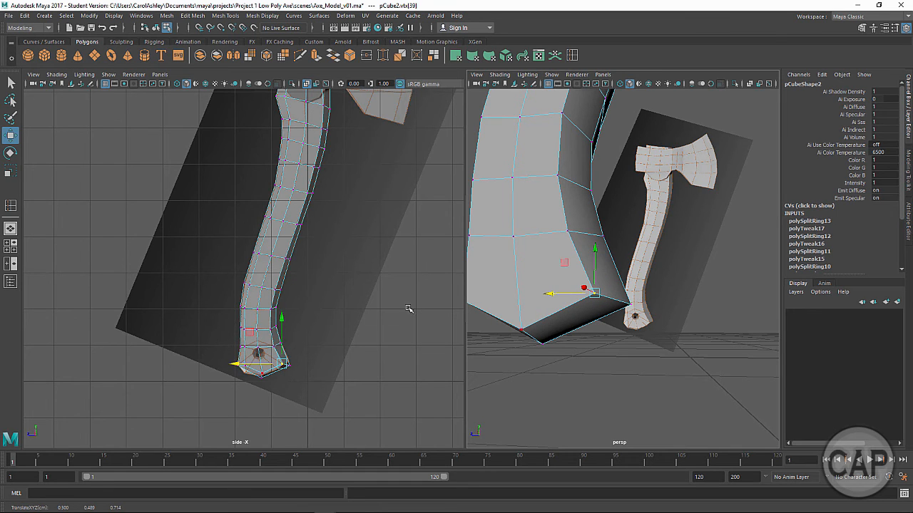
pyautogui.keyDown('alt'); pyautogui.moveTo(311, 348); pyautogui.dragTo(391, 350, button='right'); pyautogui.keyUp('alt')
pyautogui.keyDown('alt'); pyautogui.moveTo(391, 350); pyautogui.dragTo(392, 232, button='middle'); pyautogui.keyUp('alt')
pyautogui.keyDown('alt'); pyautogui.moveTo(190, 308); pyautogui.dragTo(418, 317, button='right'); pyautogui.keyUp('alt')
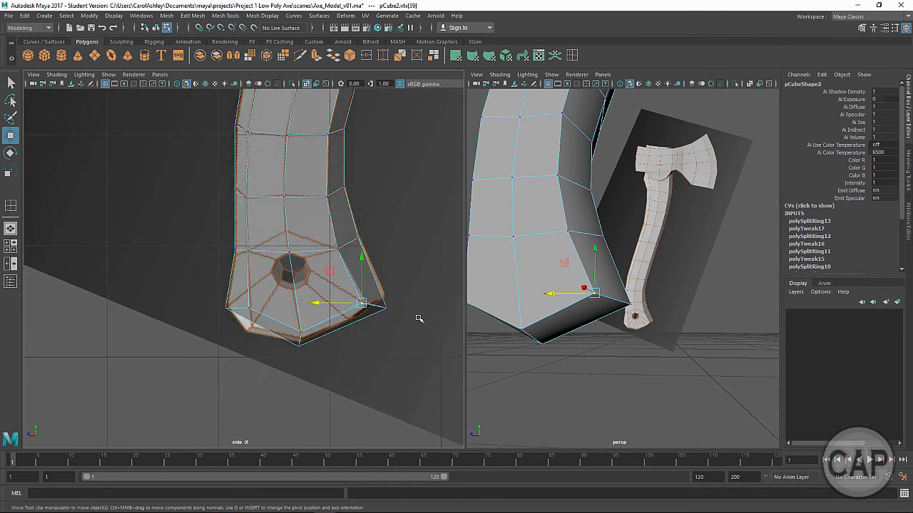
# Raise the blade-side tip vertex of the handle's flared end slightly to meet the reference outline
pyautogui.keyDown('alt'); pyautogui.moveTo(416, 318); pyautogui.dragTo(369, 328, button='middle'); pyautogui.keyUp('alt')
pyautogui.keyDown('alt'); pyautogui.moveTo(339, 328); pyautogui.dragTo(368, 333, button='right'); pyautogui.keyUp('alt')
pyautogui.click(360, 328)
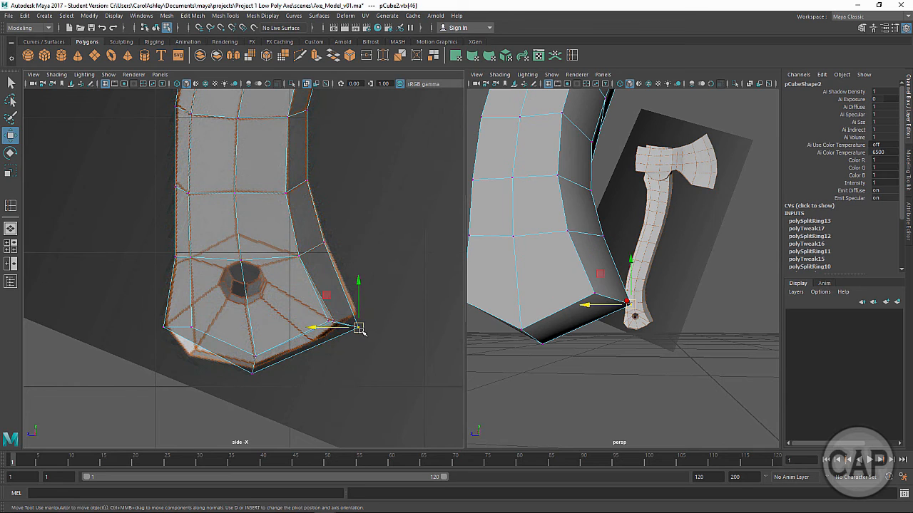
pyautogui.moveTo(358, 328); pyautogui.dragTo(360, 320)
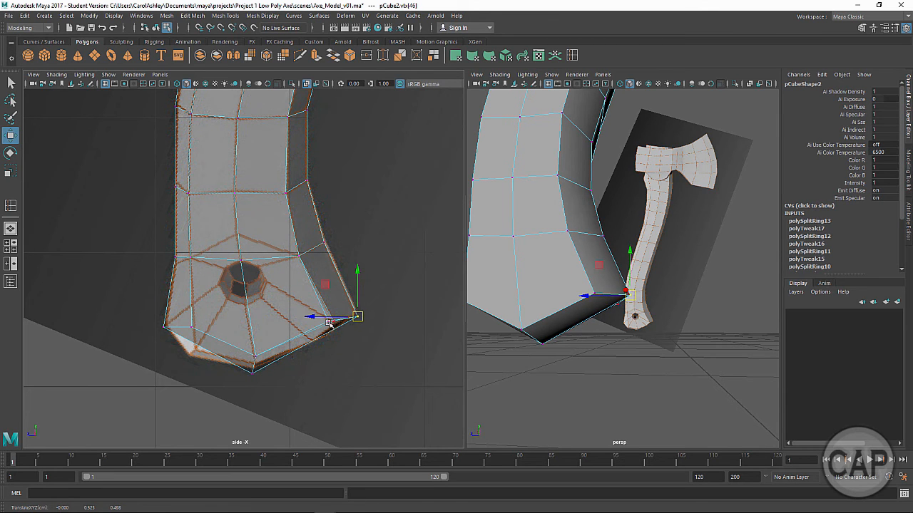
# Move the back corner vertices of the handle's end down and inward onto the lower back corner of the reference
pyautogui.keyDown('alt'); pyautogui.moveTo(481, 324); pyautogui.dragTo(659, 361); pyautogui.keyUp('alt')
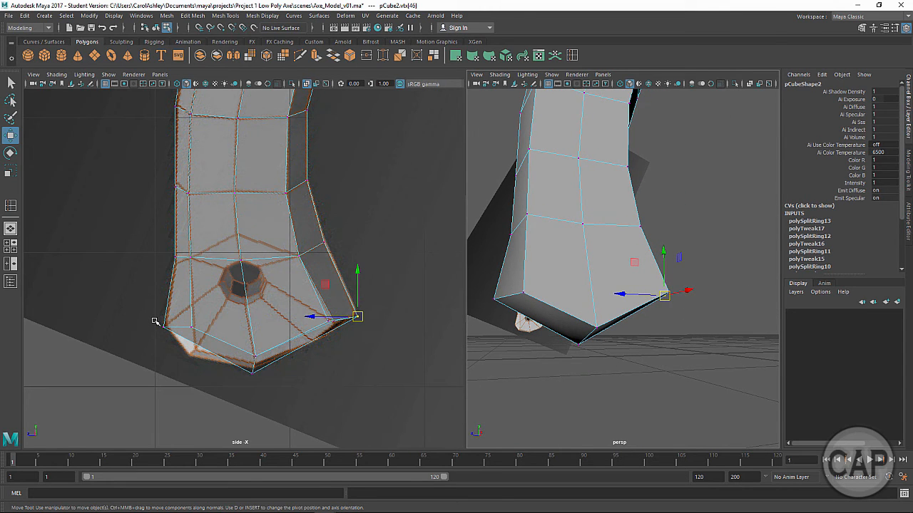
pyautogui.moveTo(154, 322); pyautogui.dragTo(203, 360)
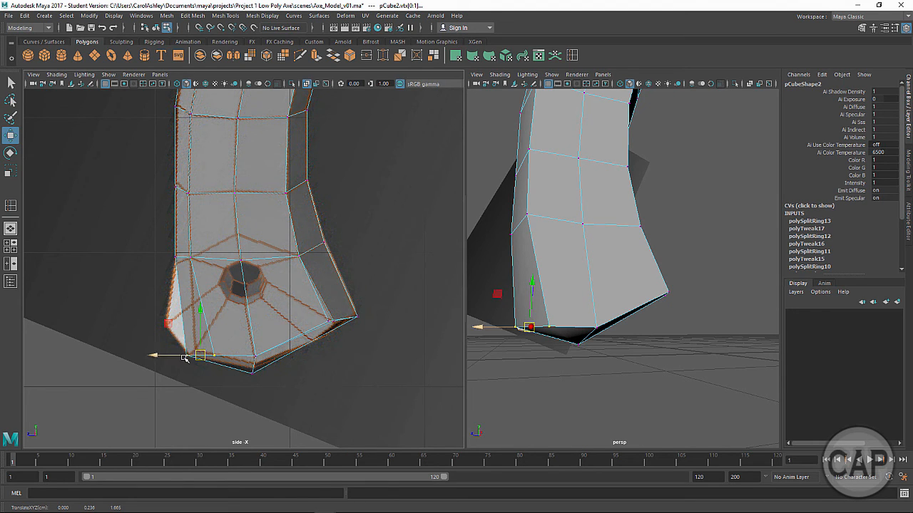
pyautogui.click(214, 355)
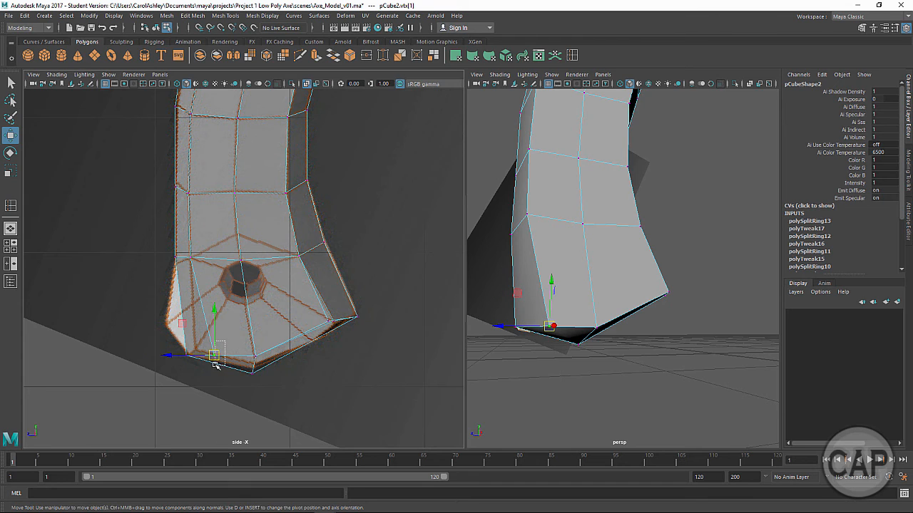
pyautogui.moveTo(207, 348); pyautogui.dragTo(214, 357)
# Fit the side-face back, centre and blade-side vertices along the handle's bottom edge just inside the outline, and check the whole axe in 3D
pyautogui.keyDown('alt'); pyautogui.moveTo(502, 385); pyautogui.dragTo(664, 324); pyautogui.keyUp('alt')
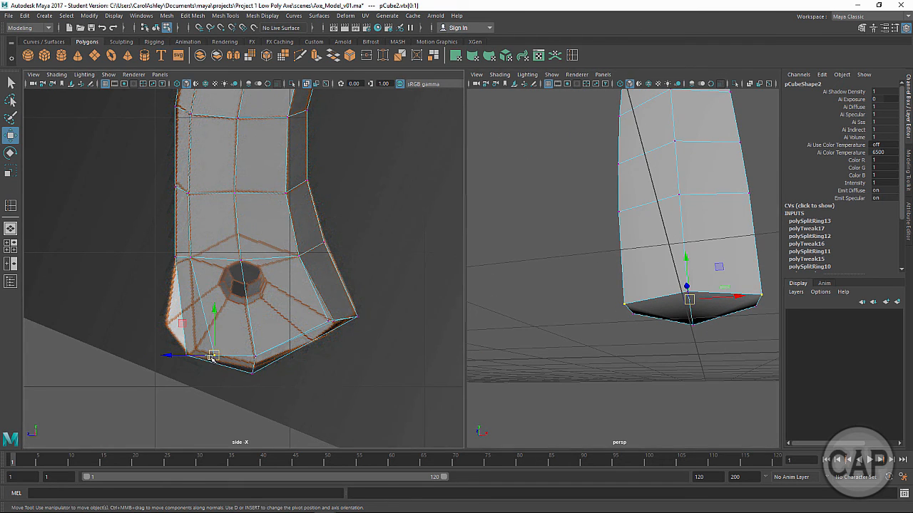
pyautogui.moveTo(212, 355); pyautogui.dragTo(253, 362)
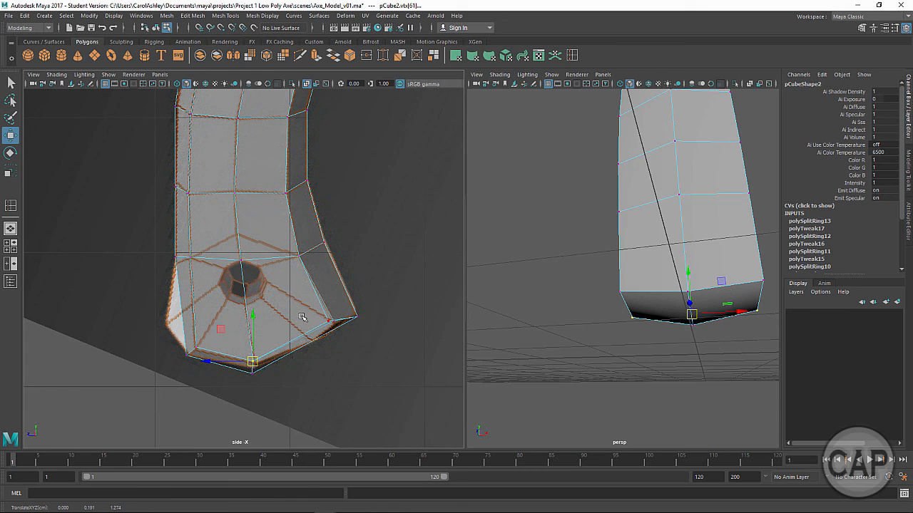
pyautogui.click(330, 326)
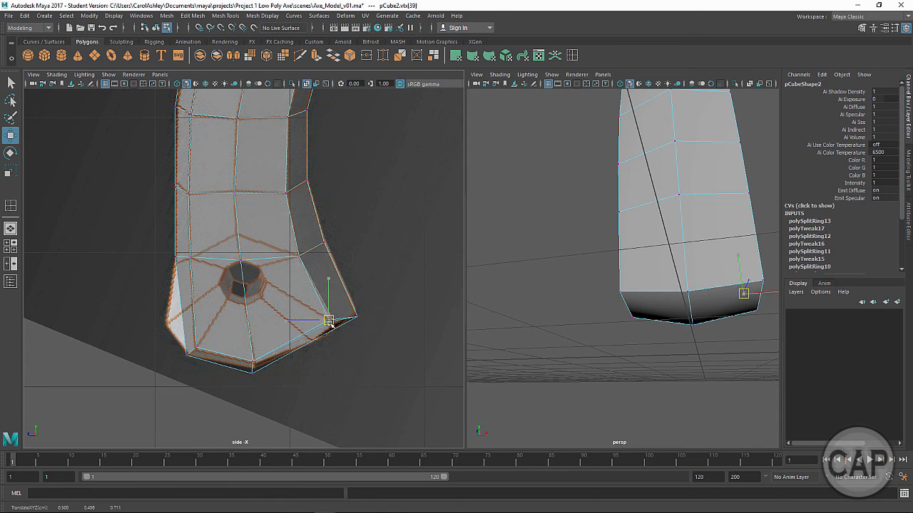
pyautogui.keyDown('alt'); pyautogui.moveTo(367, 349); pyautogui.dragTo(400, 363); pyautogui.keyUp('alt')
pyautogui.keyDown('alt'); pyautogui.moveTo(754, 331); pyautogui.dragTo(581, 339); pyautogui.keyUp('alt')
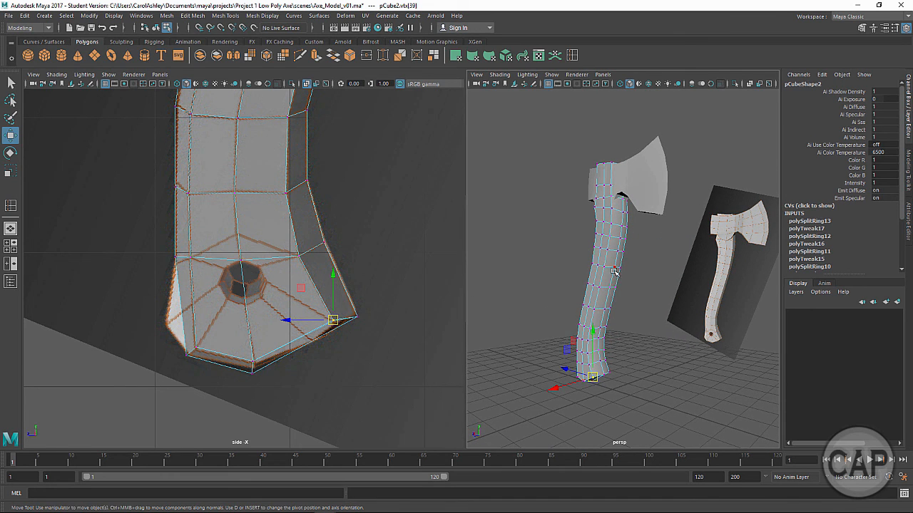
pyautogui.keyDown('alt'); pyautogui.moveTo(610, 289); pyautogui.dragTo(562, 285); pyautogui.keyUp('alt')
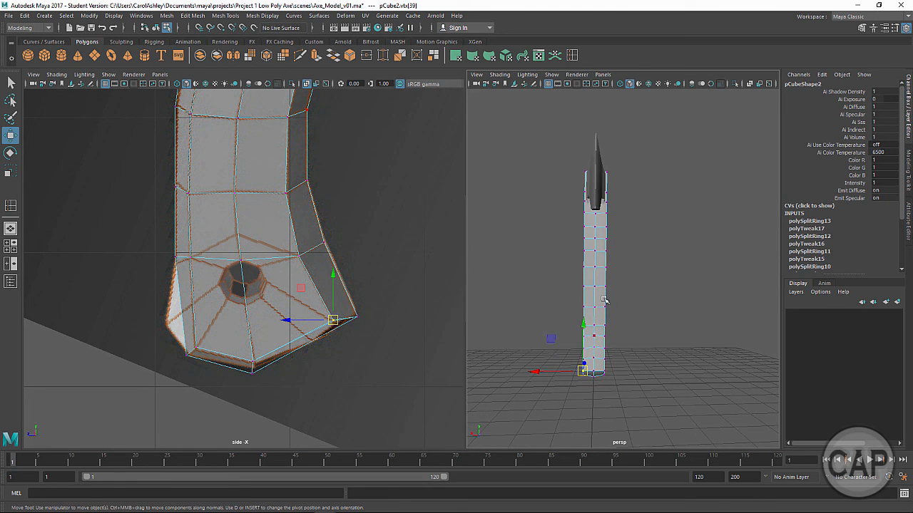